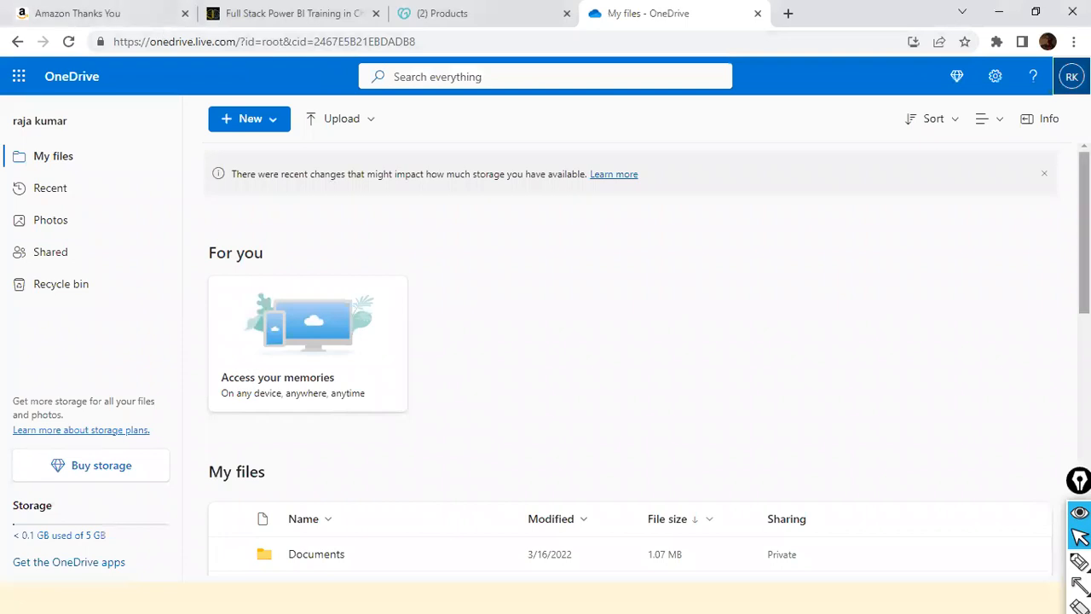
Step: Check which account is signed in to OneDrive, then close the account details
click(1072, 76)
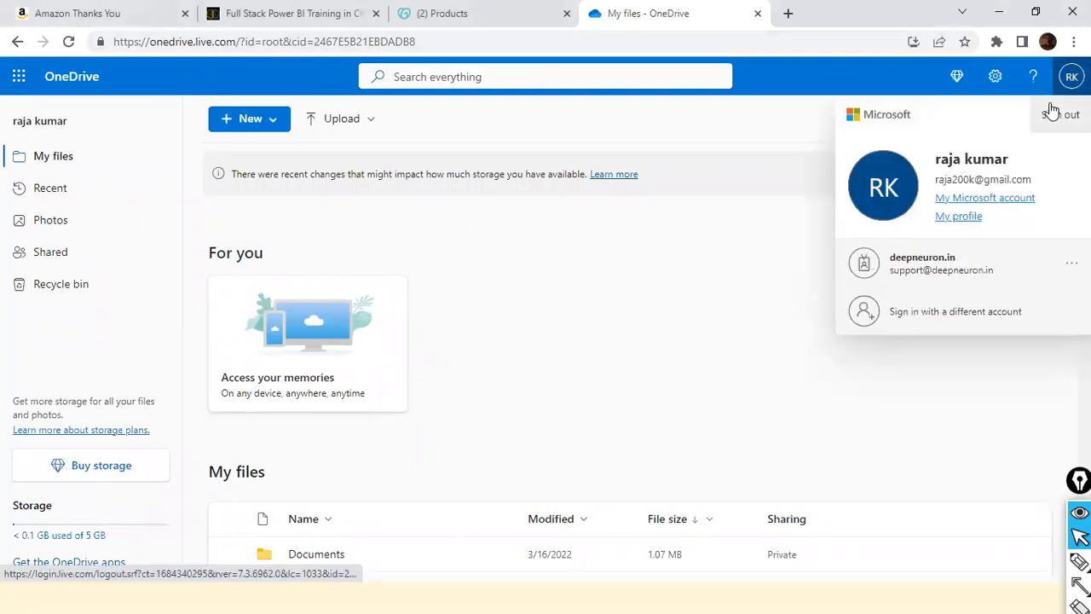
click(691, 147)
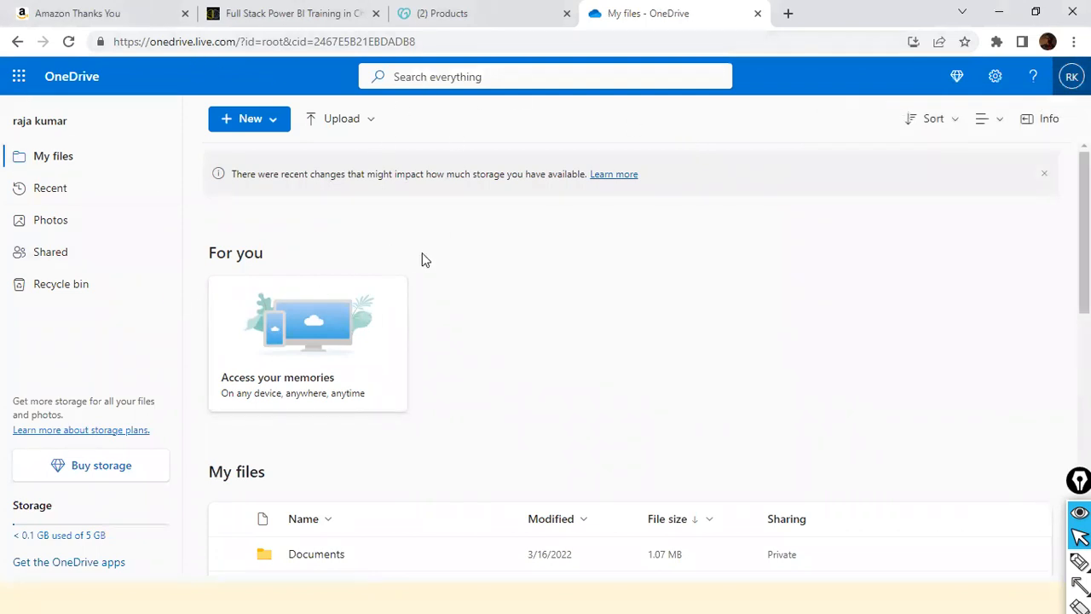
Step: Upload DimCustomer.xls from the dat1 folder on Local Disk (D:) to My files in OneDrive
key(super)
key(alt+Tab)
key(alt+Tab)
key(alt+Tab)
key(alt+Tab)
key(alt+Tab)
key(alt+Tab)
key(alt+Tab)
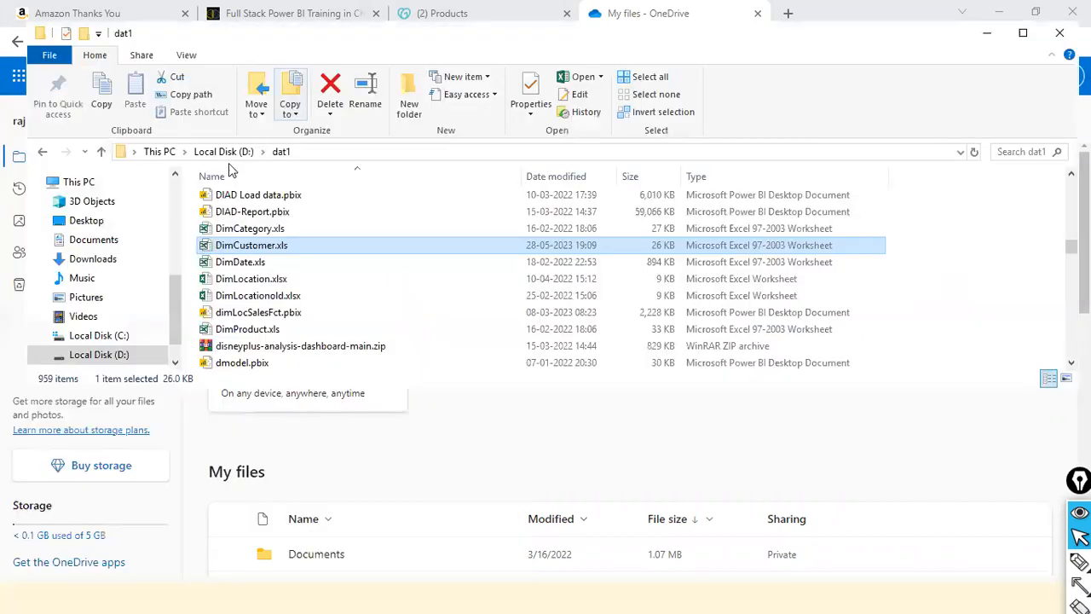
drag(282, 246, 511, 289)
key(alt+Tab)
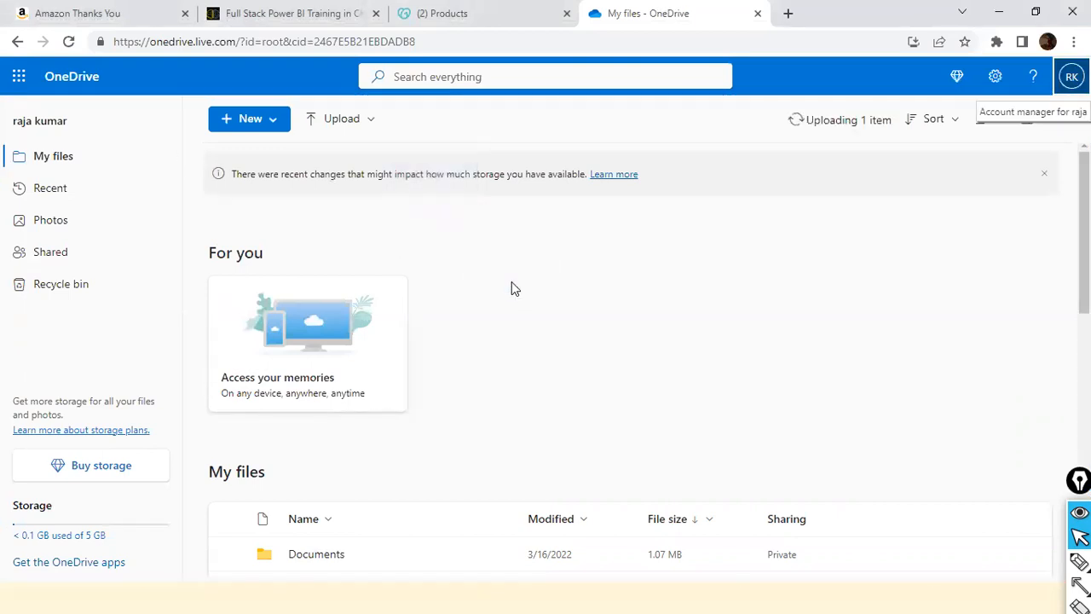
click(336, 121)
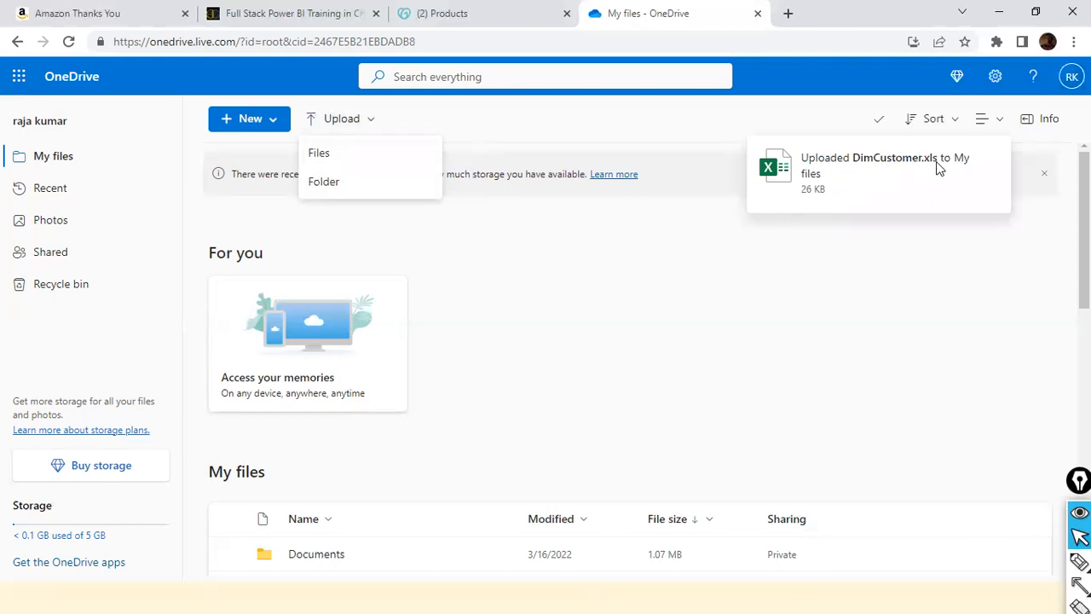
click(964, 175)
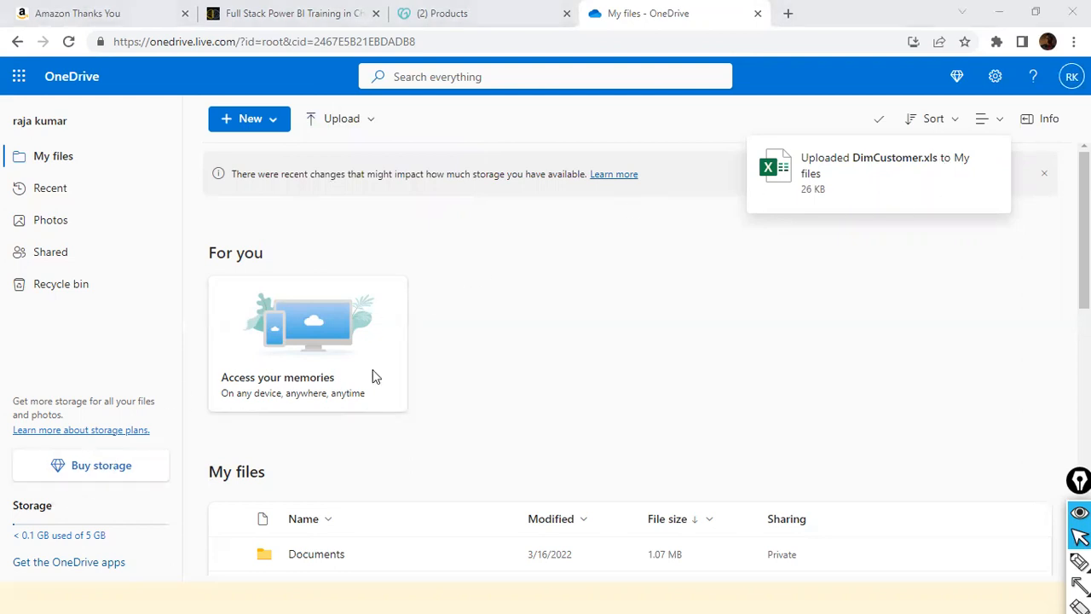
Step: Locate the uploaded DimCustomer.xls in My files by sorting the list by modified date, newer to older
scroll(372, 384, down, 5)
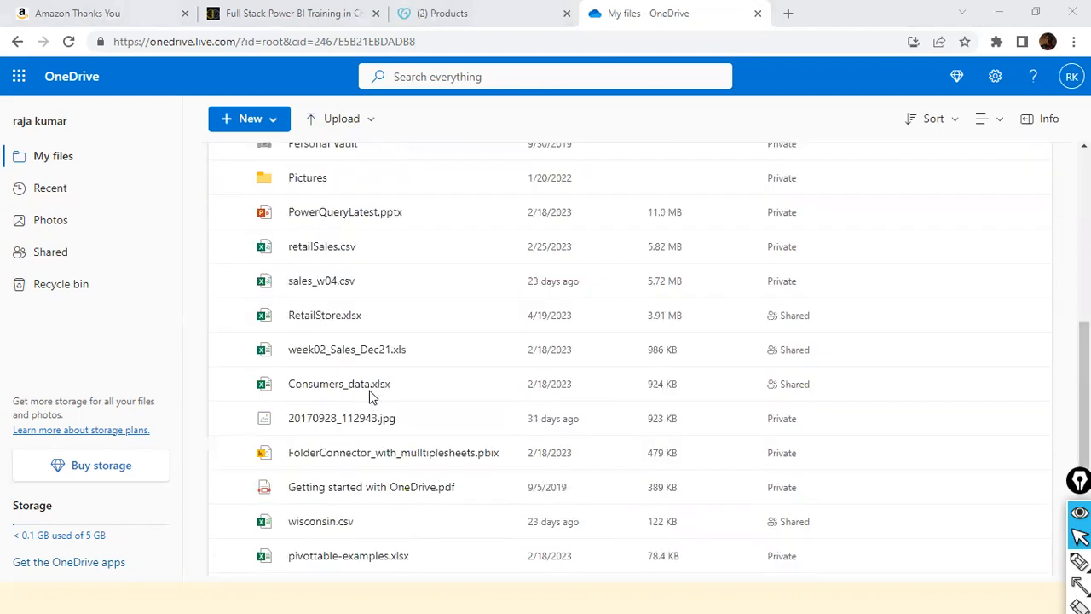
scroll(370, 396, down, 3)
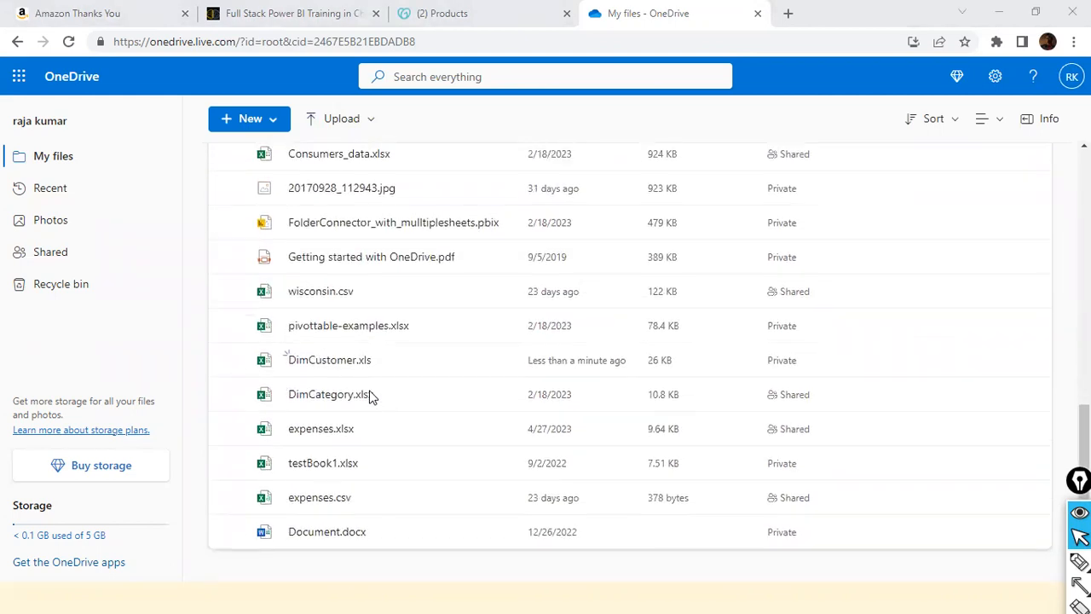
scroll(370, 395, up, 4)
scroll(370, 396, up, 2)
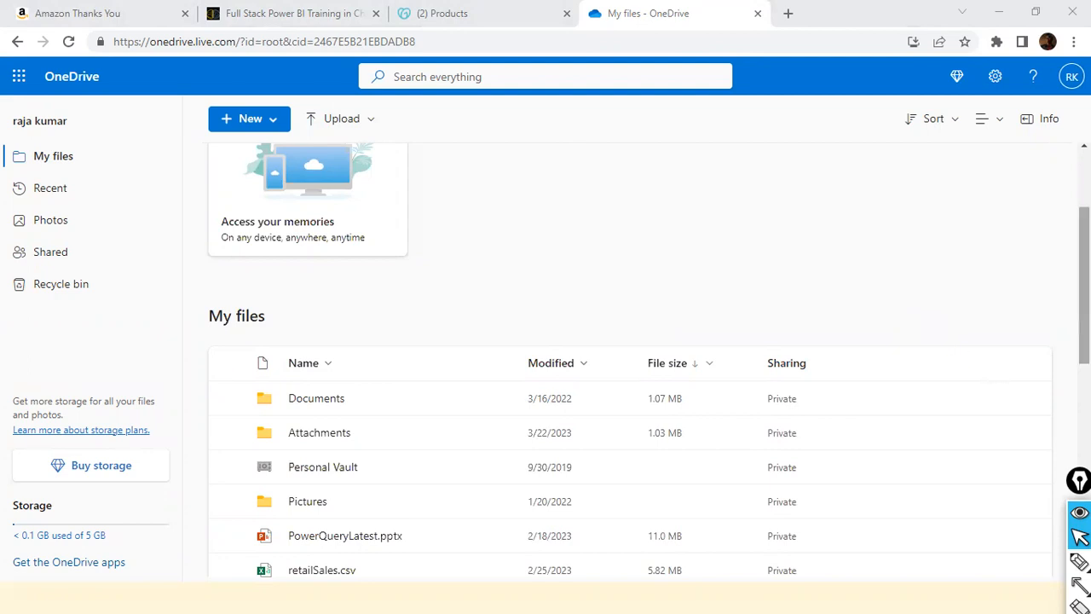
scroll(1013, 310, down, 5)
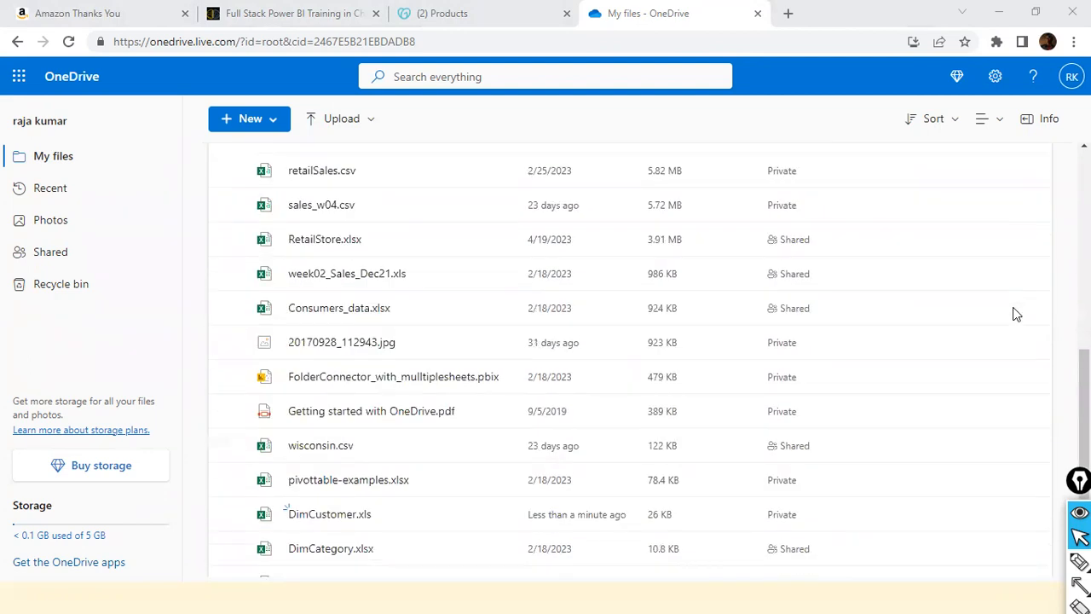
scroll(1015, 314, up, 3)
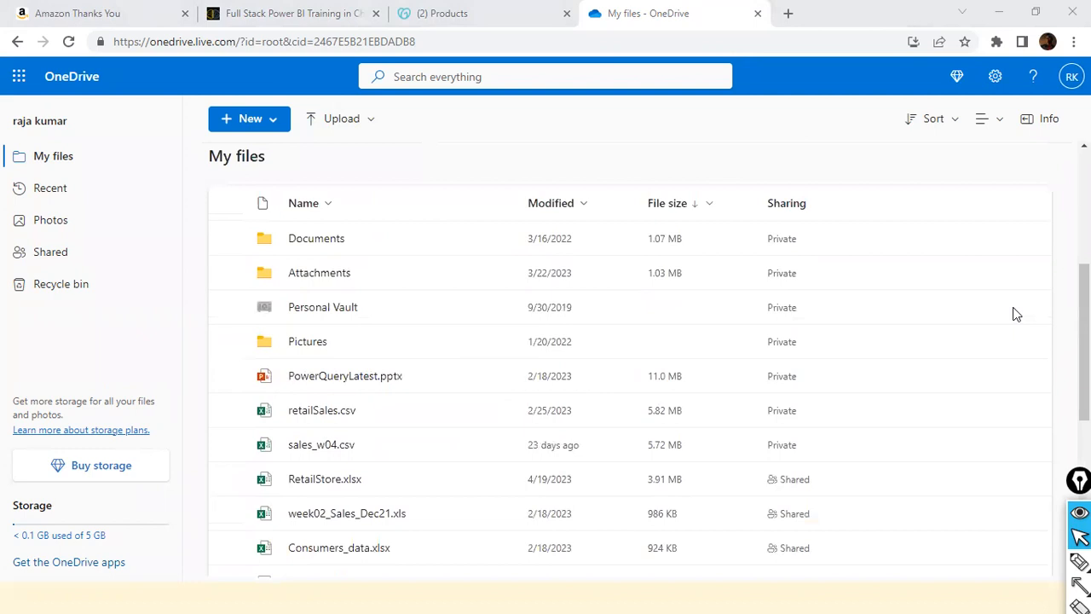
click(579, 207)
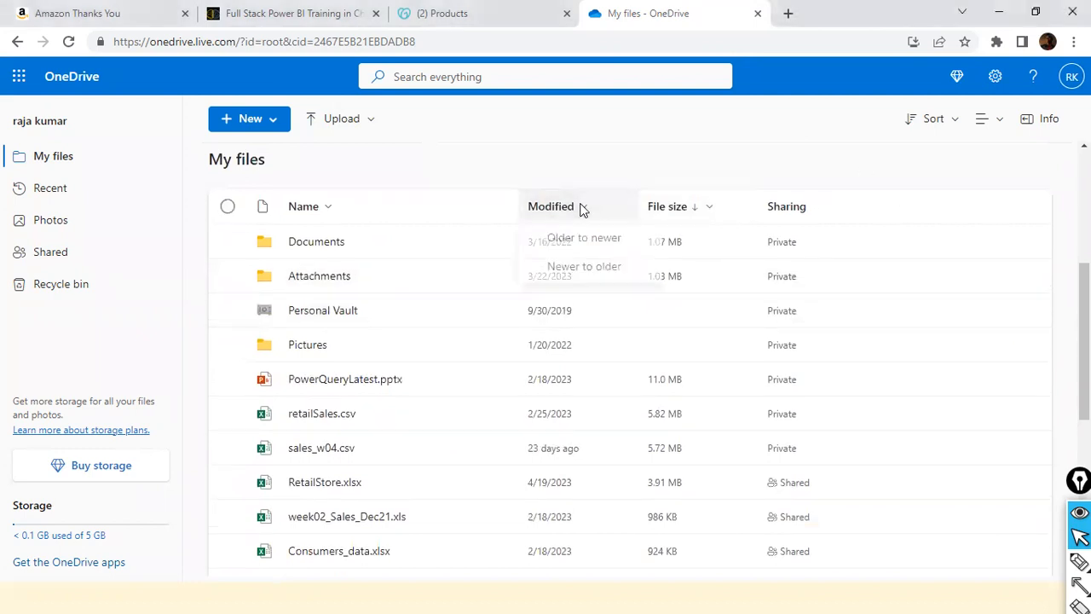
click(571, 271)
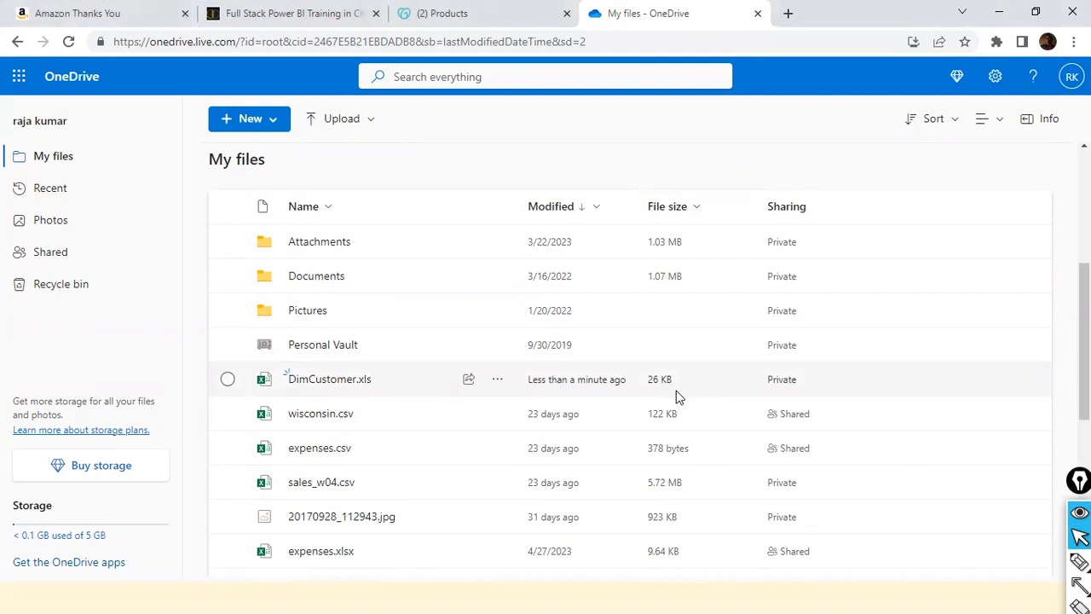
click(793, 384)
click(793, 385)
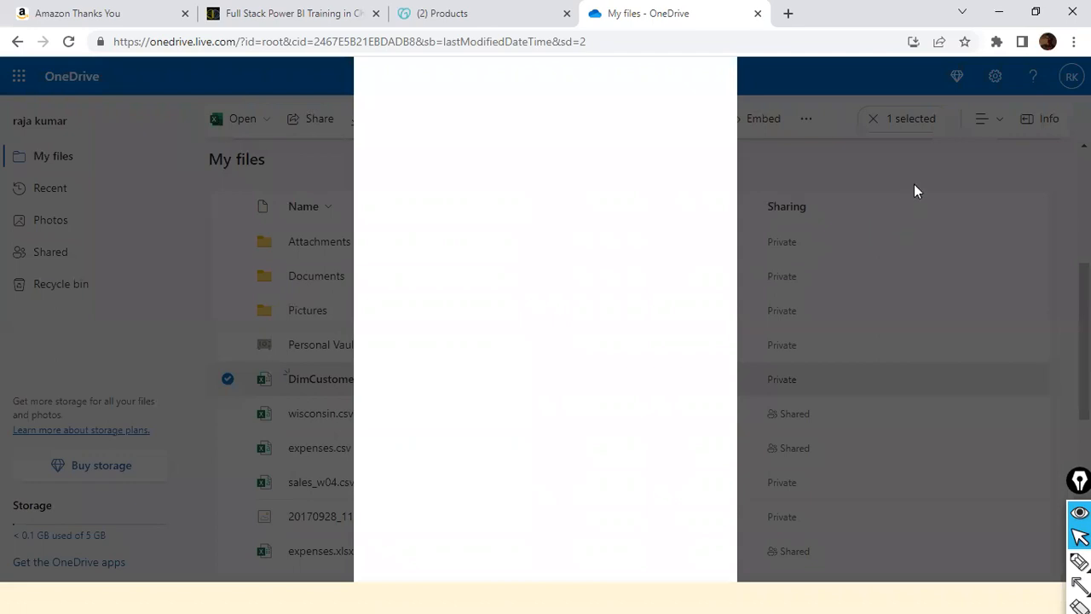
click(17, 41)
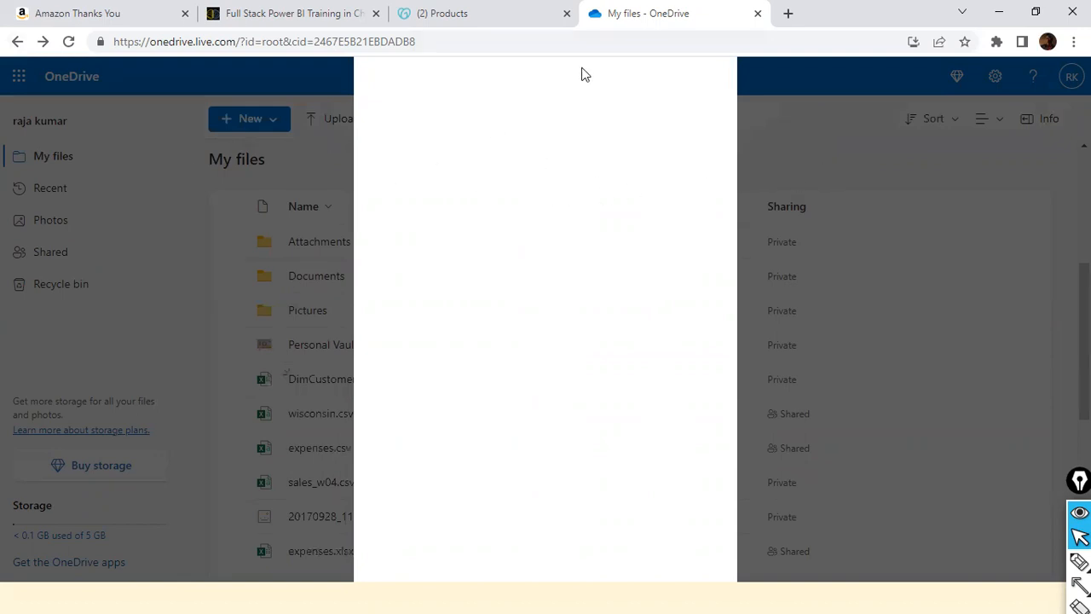
click(446, 41)
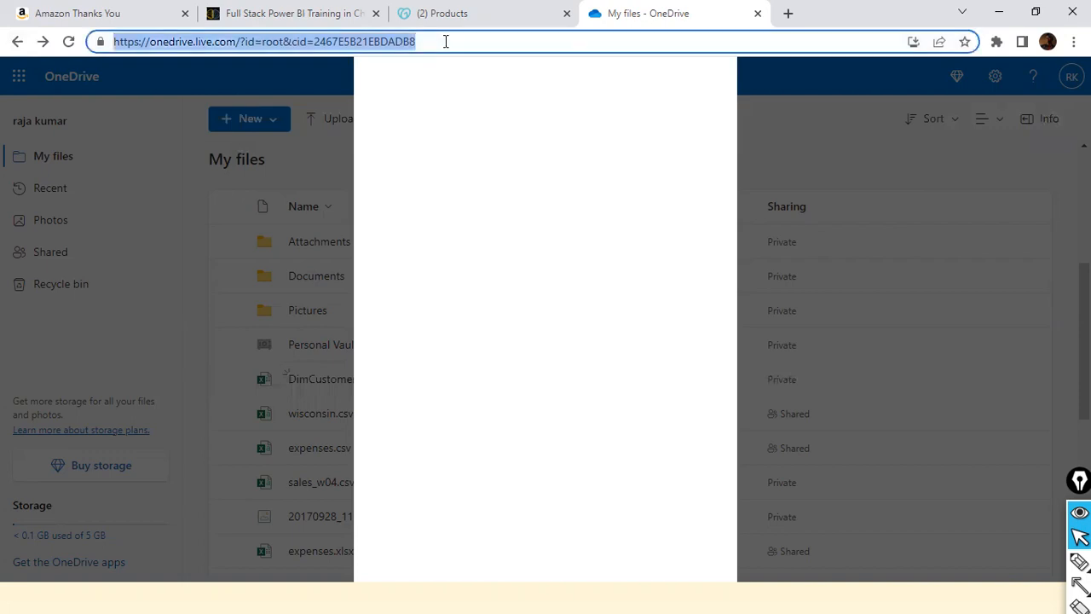
key(Return)
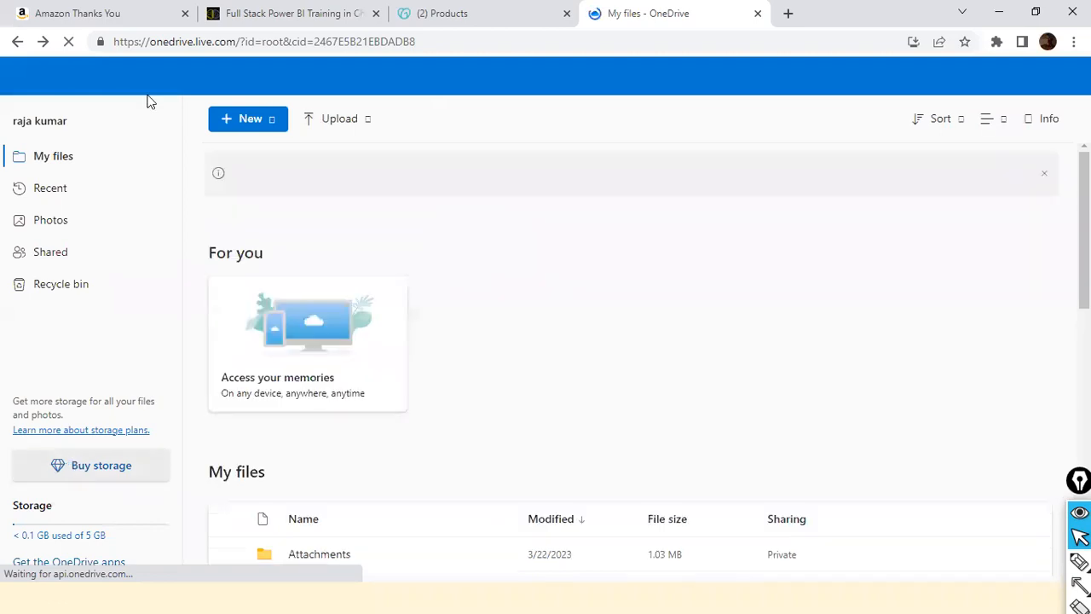
Step: Select RetailStore.xlsx in My files and open its embed options
scroll(567, 377, down, 4)
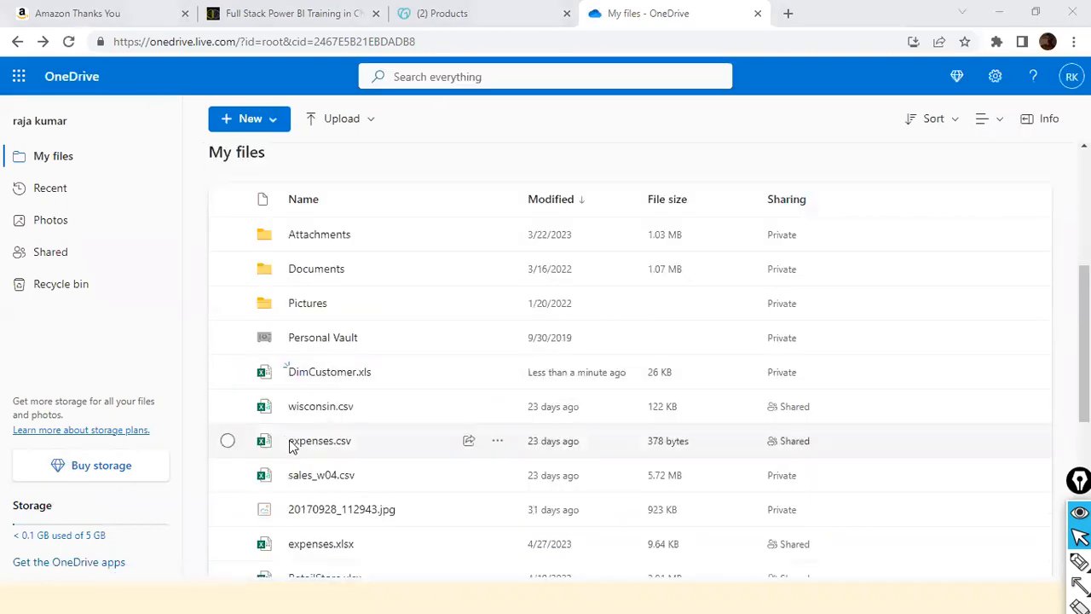
scroll(389, 434, down, 3)
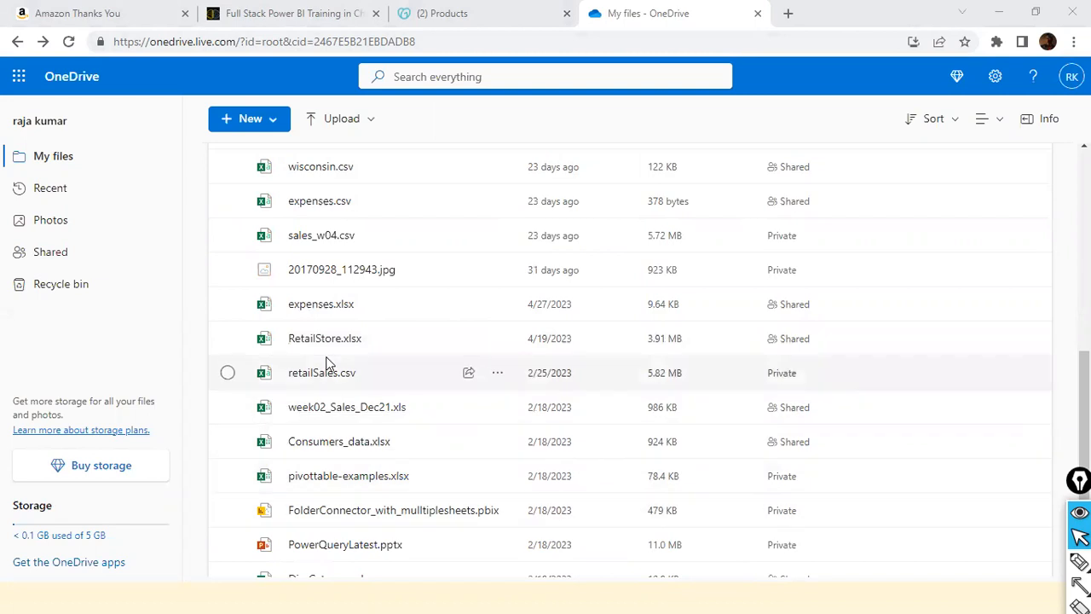
click(228, 340)
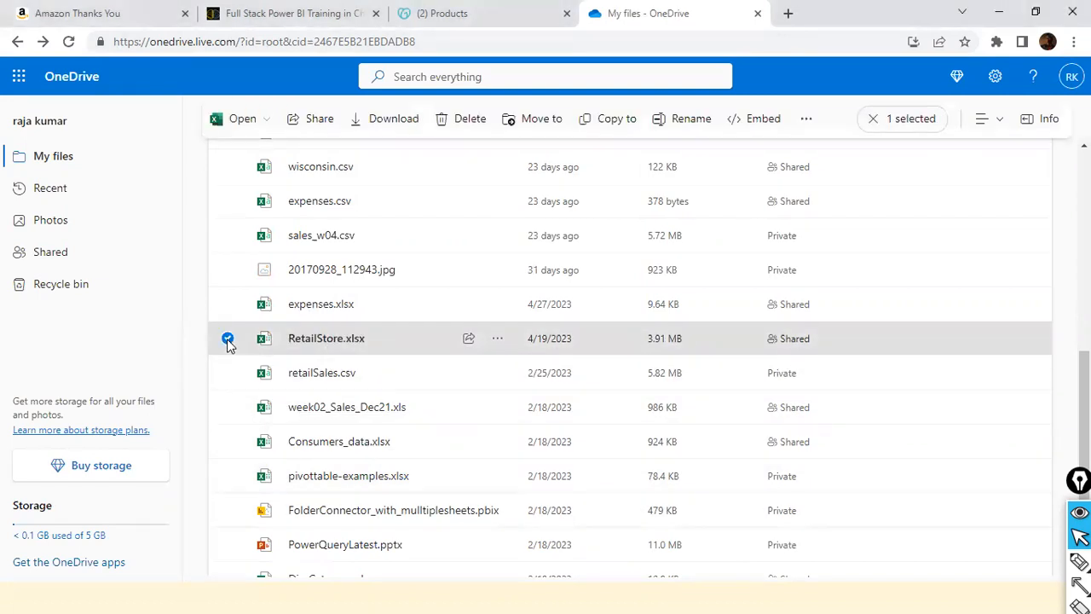
click(498, 344)
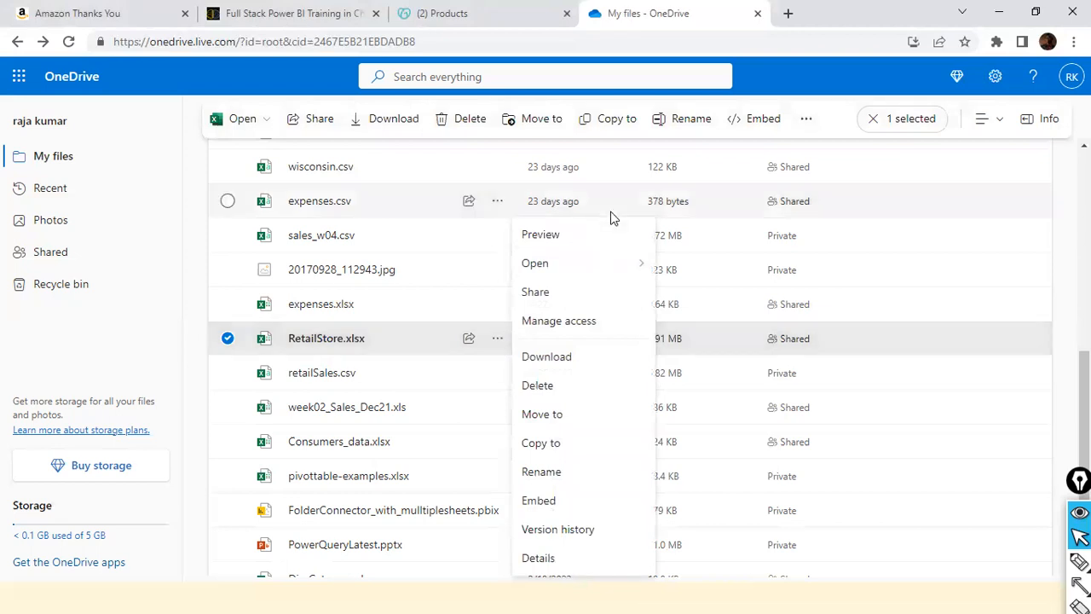
click(551, 502)
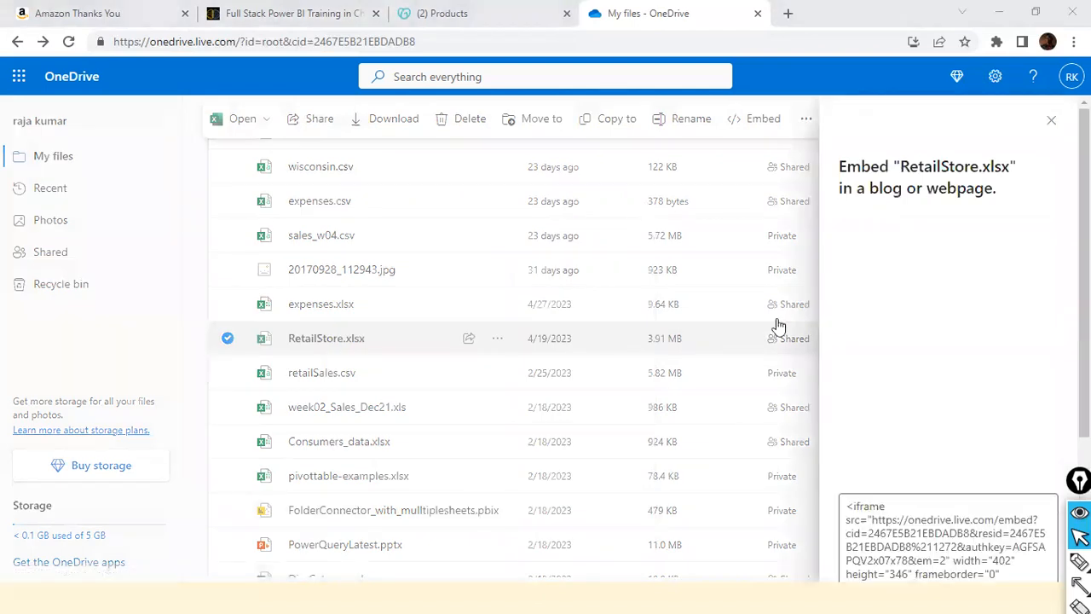
Step: Copy the complete iframe embed code generated for RetailStore.xlsx
scroll(934, 427, down, 2)
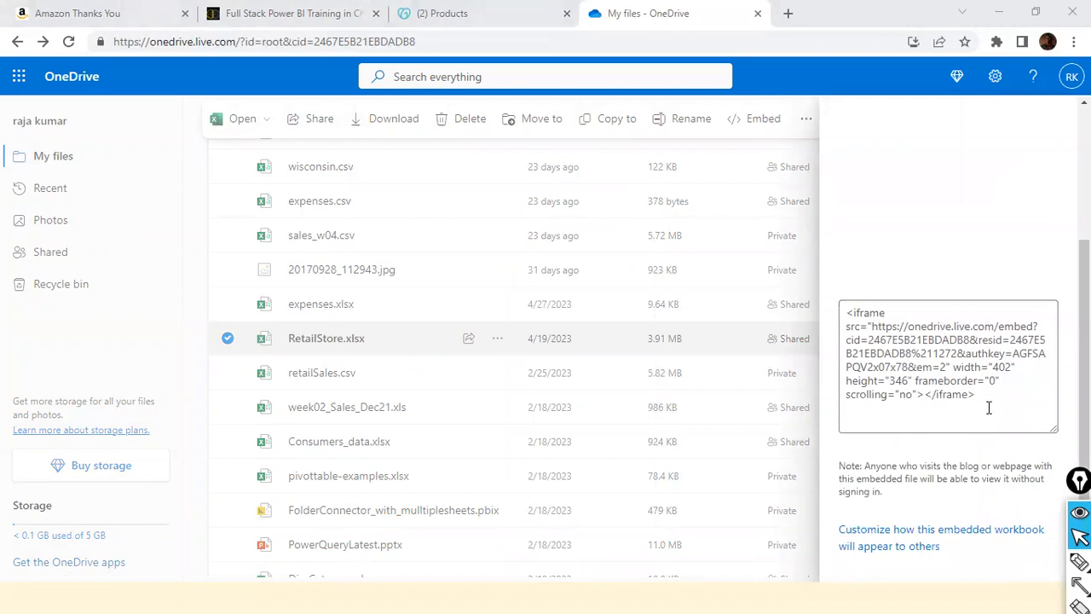
drag(986, 407, 841, 318)
right_click(901, 331)
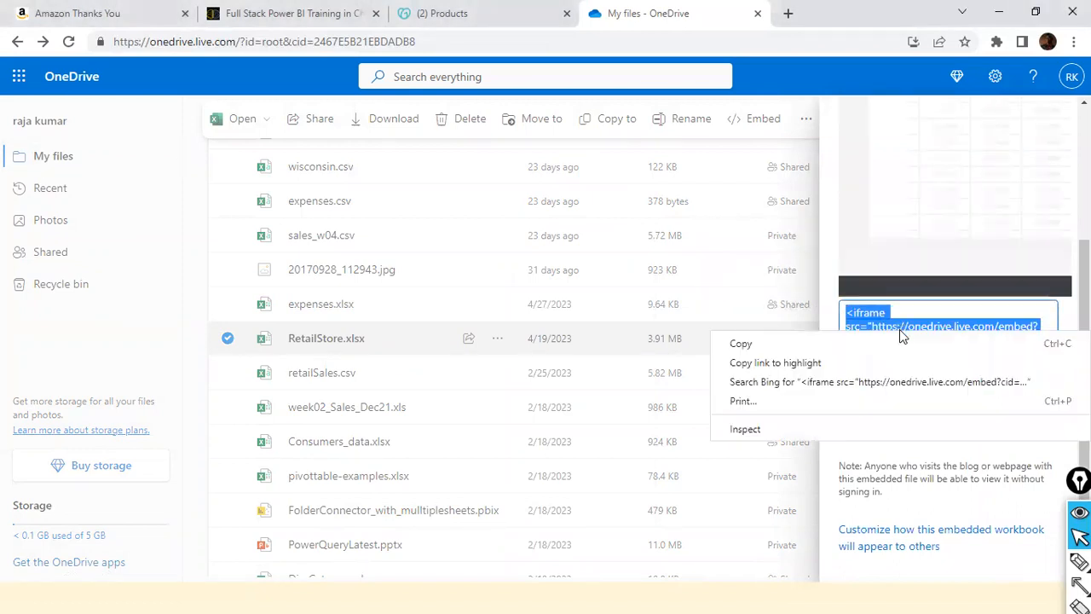
click(879, 337)
Step: Examine the columns of the RetailStore sheet in the embed preview
scroll(883, 332, up, 3)
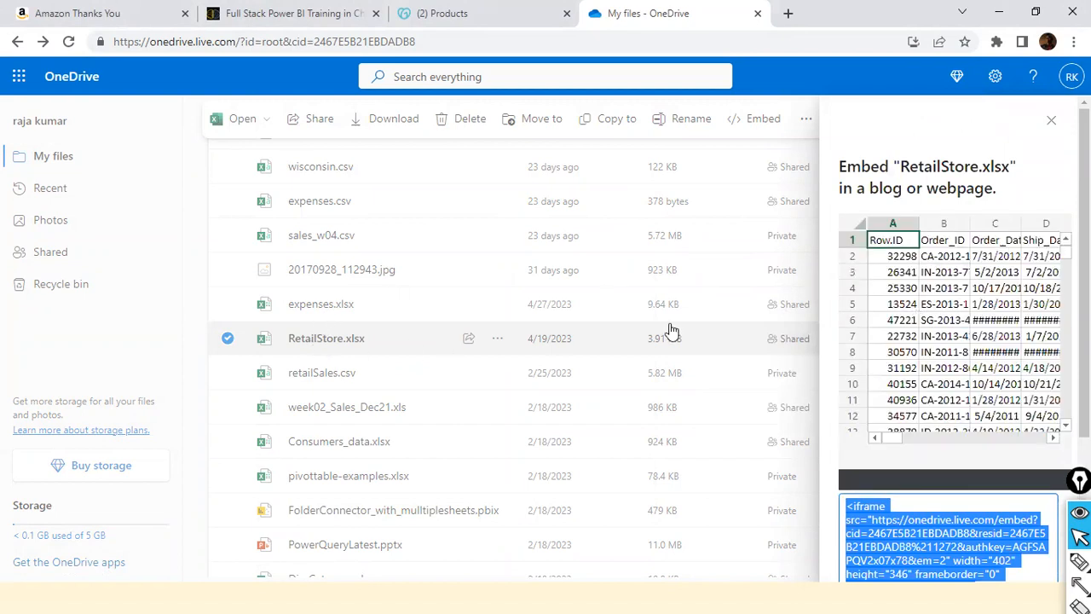
click(992, 438)
mouse_move(991, 437)
mouse_down()
mouse_move(1020, 437)
mouse_move(991, 437)
mouse_up()
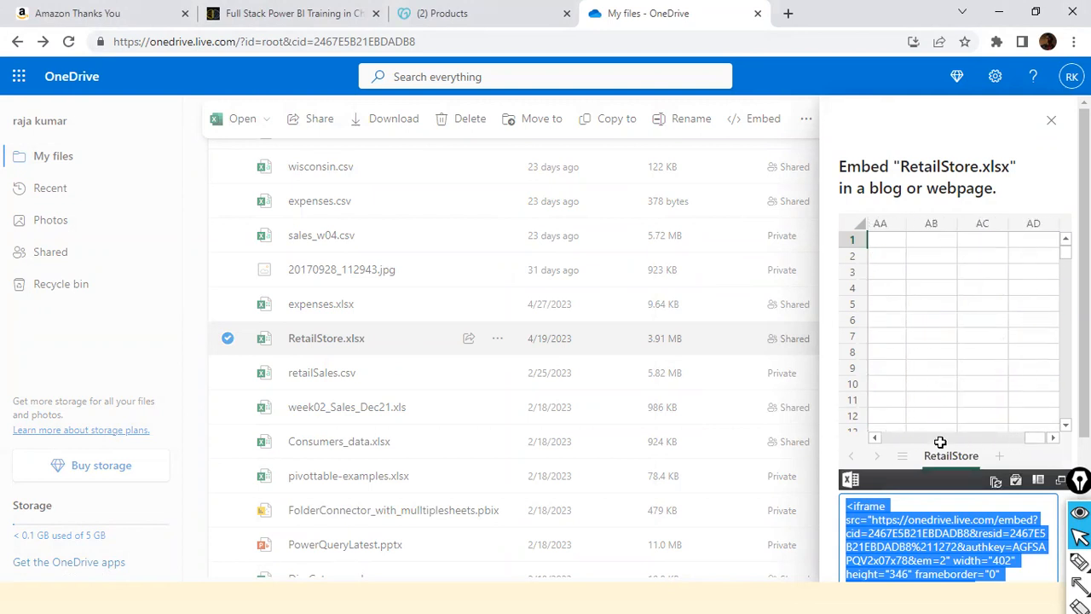
scroll(912, 379, down, 2)
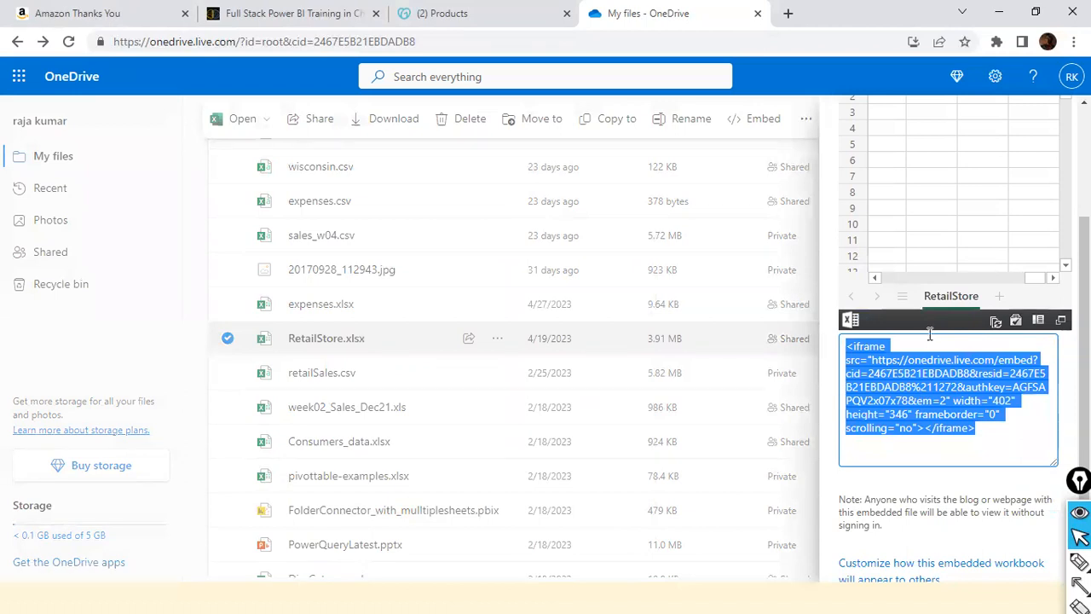
Step: Switch to the untitled Notepad document and replace all its text with the copied embed code
key(alt+Tab)
key(Tab)
key(Tab)
key(Tab)
key(Tab)
key(Tab)
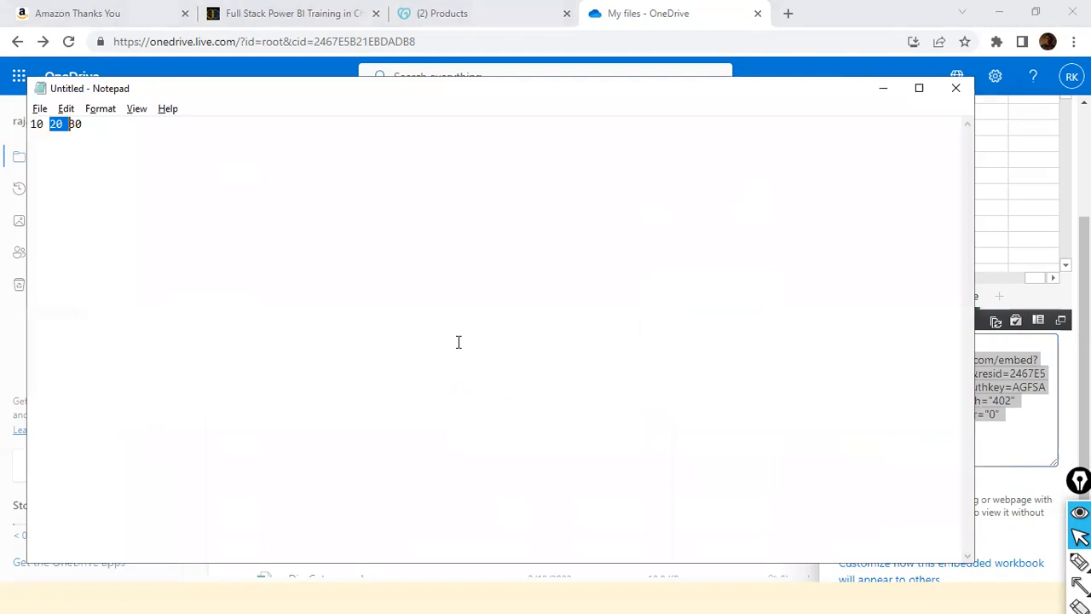
key(ctrl+a)
key(ctrl+v)
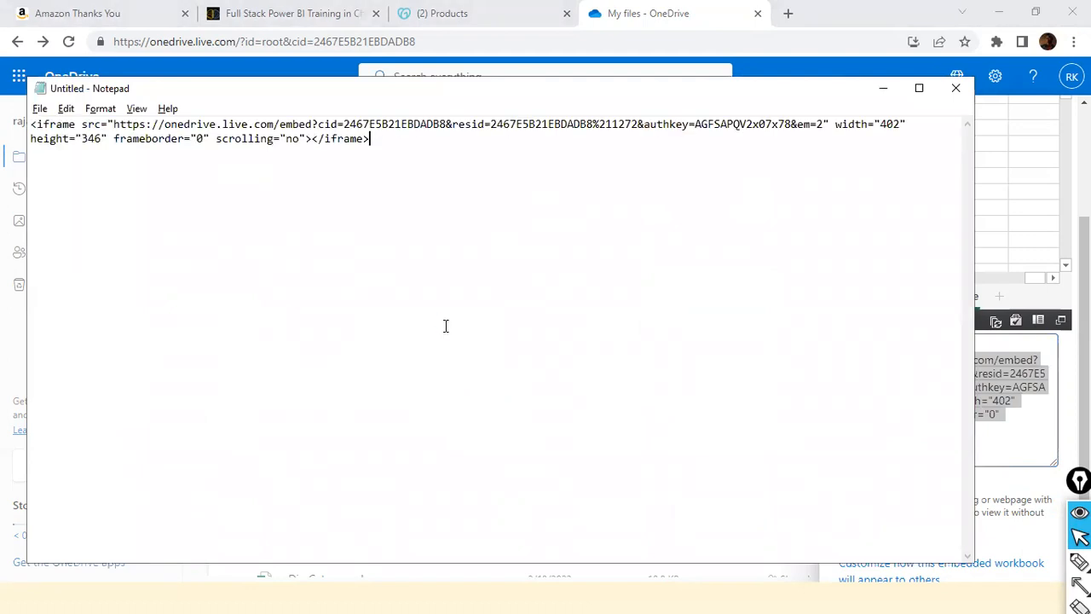
Step: Add a second copy of the embed code a few blank lines below the first one
key(Return)
key(Return)
key(Return)
key(Return)
key(Return)
key(ctrl+v)
Step: Copy only the URL between the src quotation marks in the second embed code, from https up to em=2
key(Home)
key(Right)
key(Right)
key(Right)
key(Right)
key(Right)
key(Right)
key(Right)
key(Right)
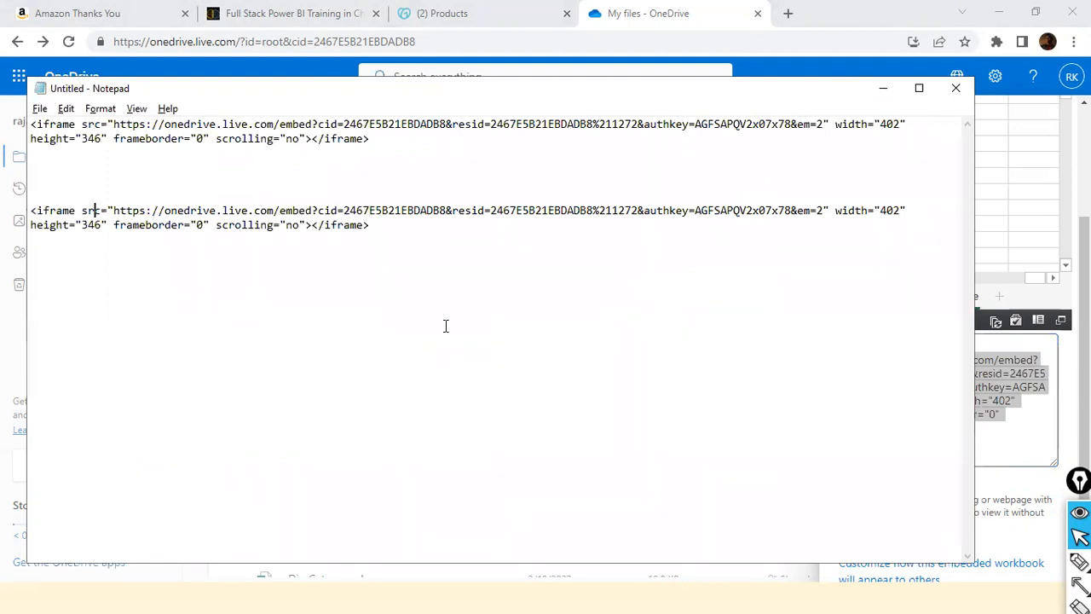
key(Right)
key(ctrl+shift+Right)
key(ctrl+shift+Right)
key(ctrl+shift+Right)
key(ctrl+shift+Right)
key(ctrl+shift+Left)
key(ctrl+shift+Left)
key(ctrl+shift+Left)
key(shift+Right)
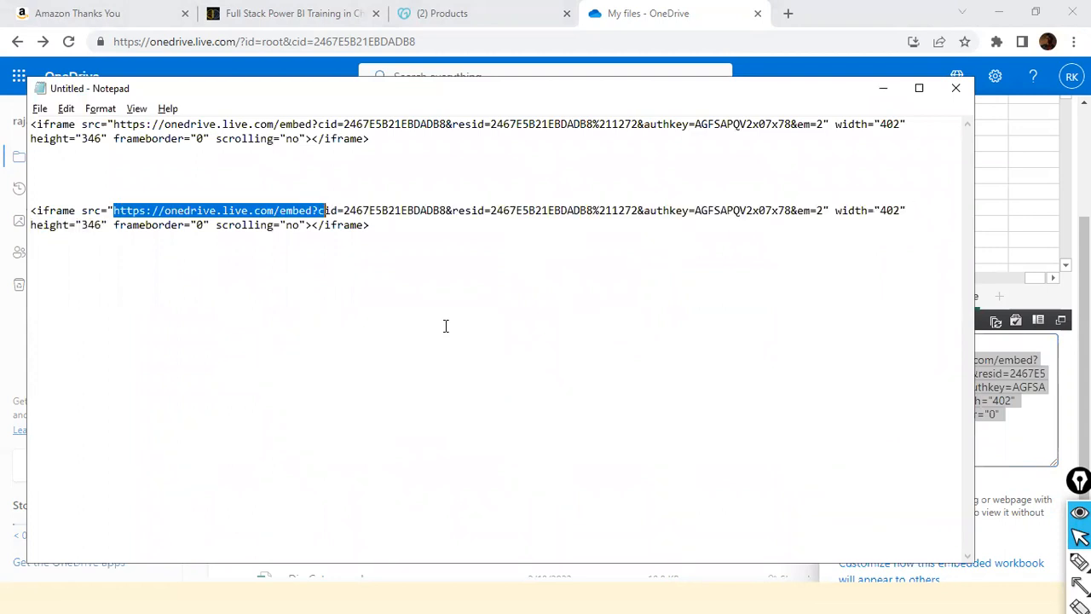
key(shift+Right)
key(shift+Right)
key(shift+Right)
key(shift+Right)
key(shift+Right)
key(shift+Right)
key(shift+Right)
key(shift+Right)
key(shift+Right)
key(shift+Right)
key(shift+Right)
key(shift+Right)
key(shift+Right)
key(shift+Right)
key(shift+Right)
key(shift+Right)
key(shift+Right)
key(shift+Right)
key(shift+Right)
key(shift+Right)
key(shift+Right)
key(shift+Right)
key(shift+Right)
key(shift+Right)
key(shift+Right)
key(shift+Right)
key(shift+Right)
key(shift+Right)
key(shift+Right)
key(shift+Right)
key(shift+Right)
key(shift+Right)
key(shift+Right)
key(shift+Right)
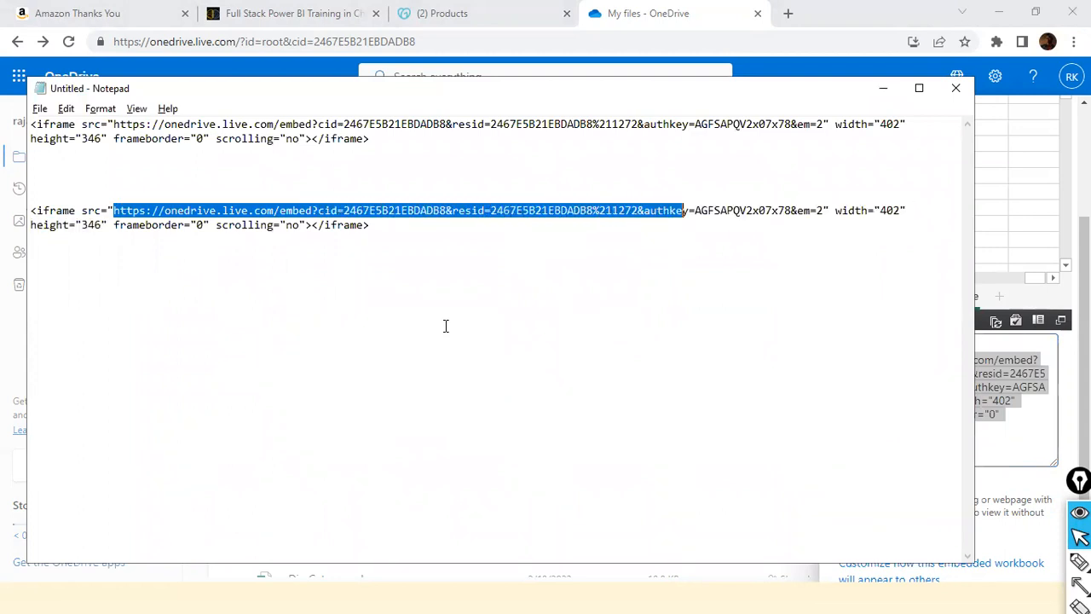
key(shift+Right)
key(shift+Right)
key(shift+Right)
key(shift+Right)
key(shift+Right)
key(shift+Right)
key(shift+Right)
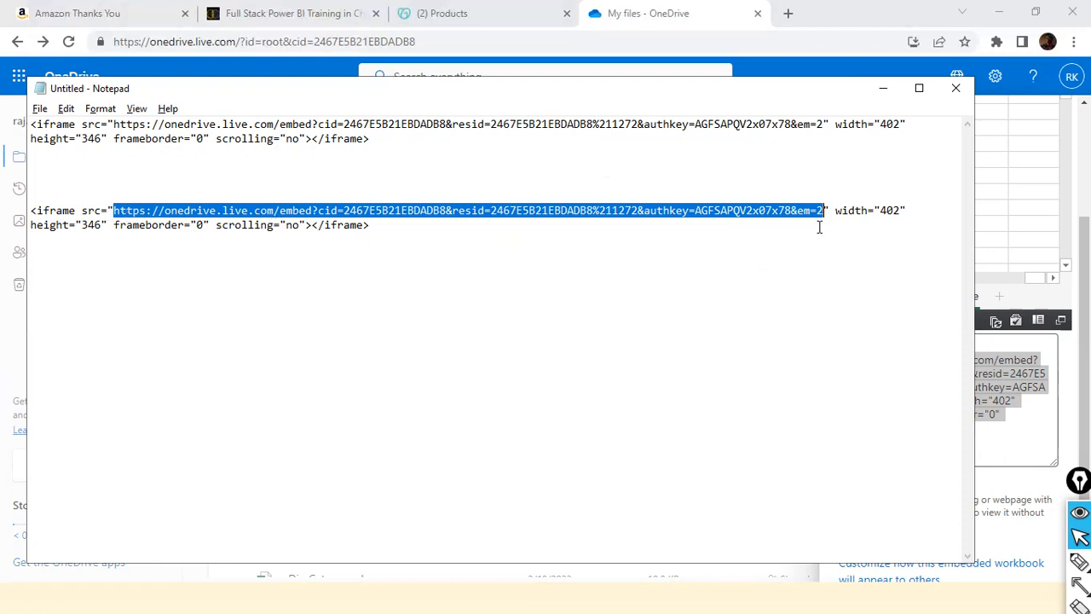
right_click(306, 210)
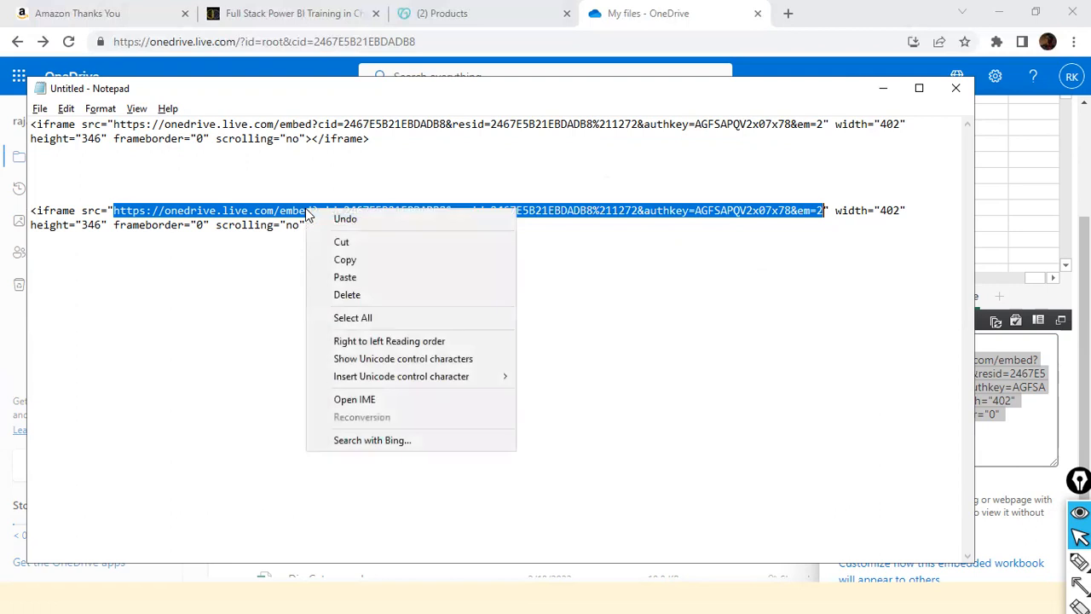
click(345, 261)
Step: Replace the entire second embed code with the copied URL
drag(264, 225, 14, 228)
click(368, 227)
drag(361, 234, 40, 198)
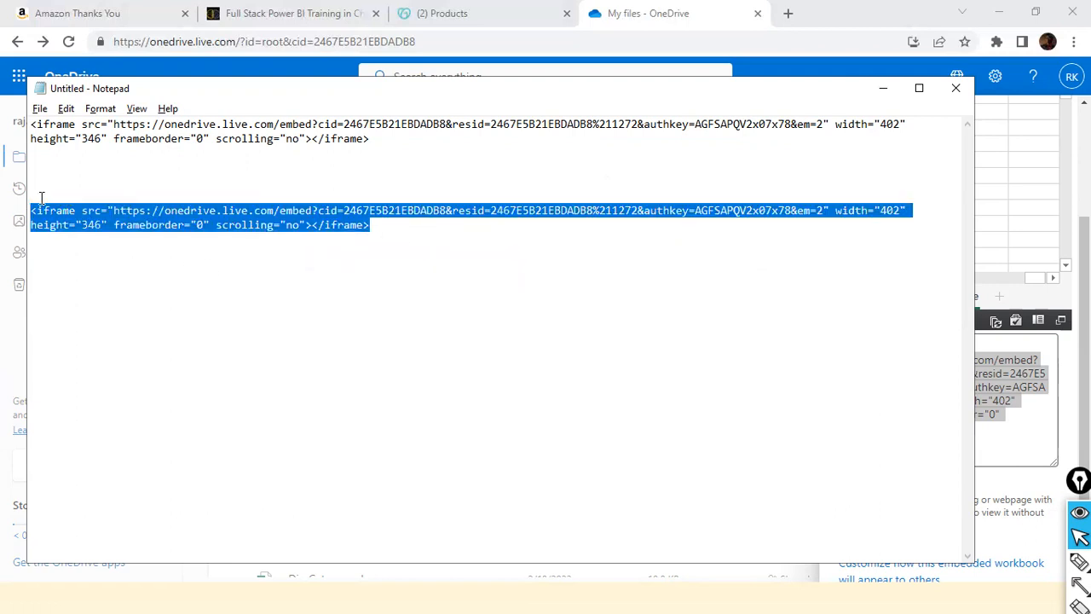
key(ctrl+v)
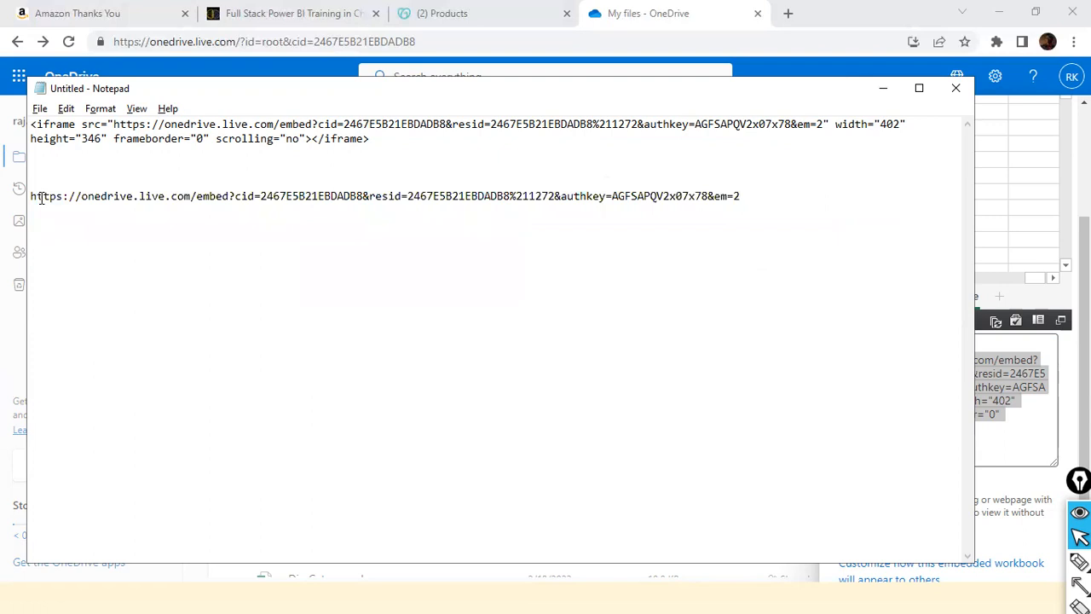
Step: Label the extracted URL "Step 2" and the embed code "step 1", leaving a blank line beneath the step 1 label
key(Return)
text(Step 1)
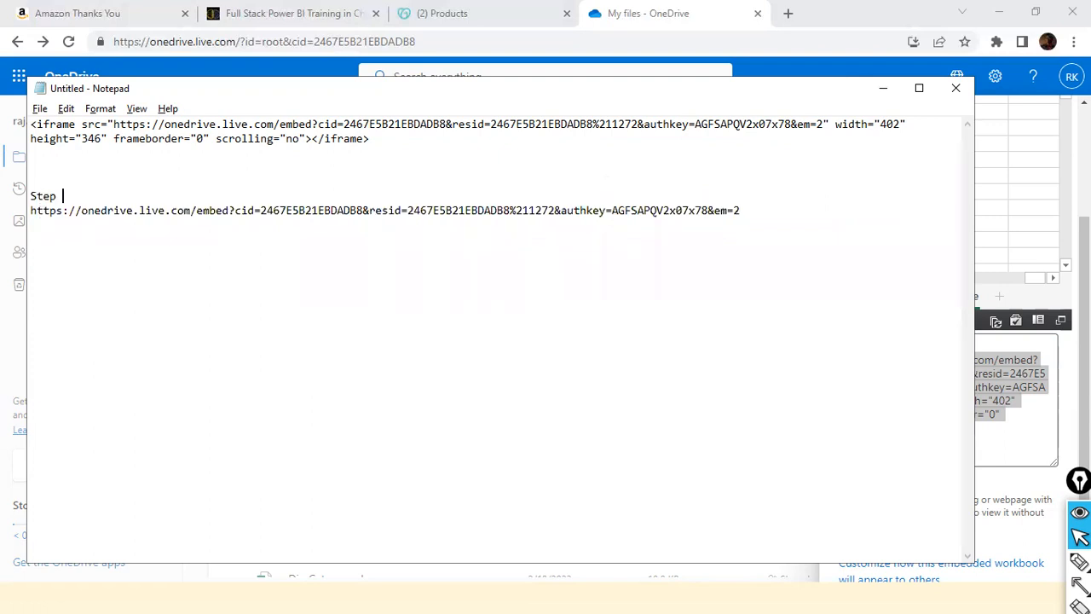
click(31, 124)
key(Return)
key(Return)
key(Up)
text(step 1)
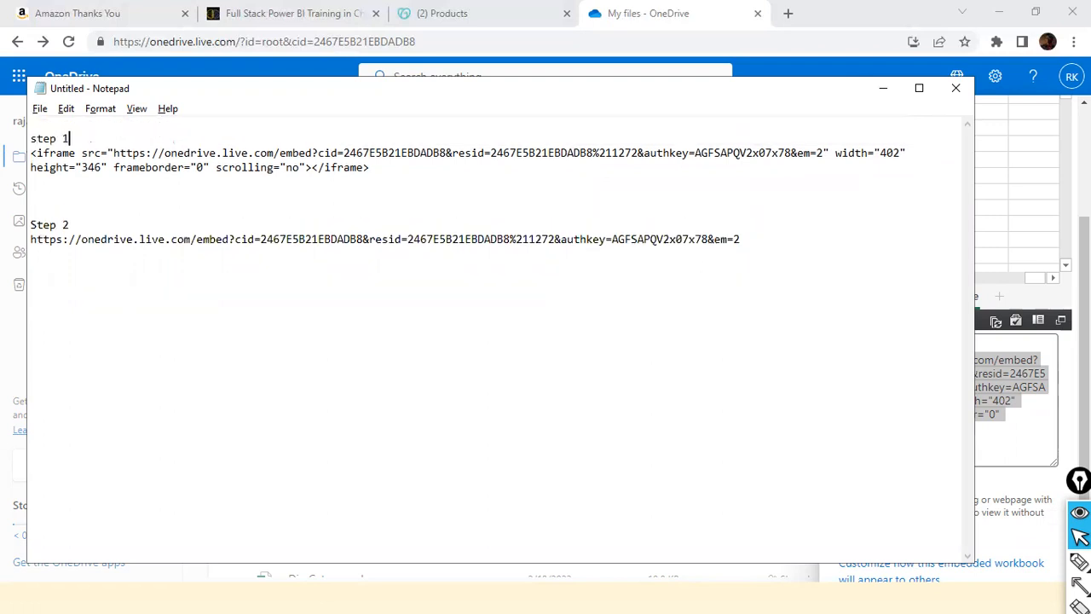
key(Return)
Step: Add the label "Step 3" below the Step 2 URL and paste another copy of that URL beneath it
click(741, 254)
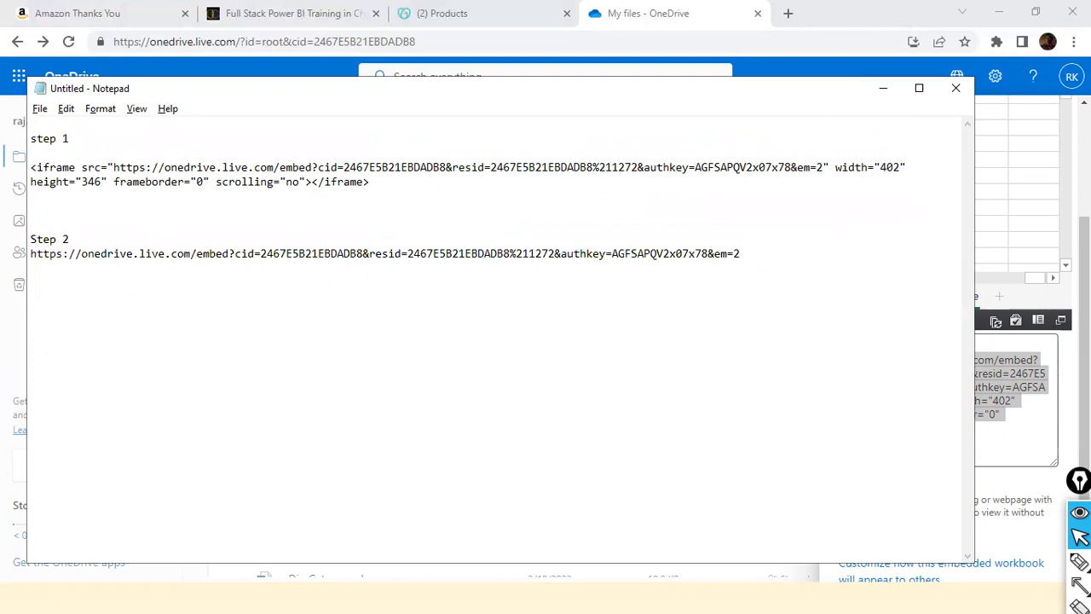
text(Step 3)
key(Up)
key(Up)
key(shift+Down)
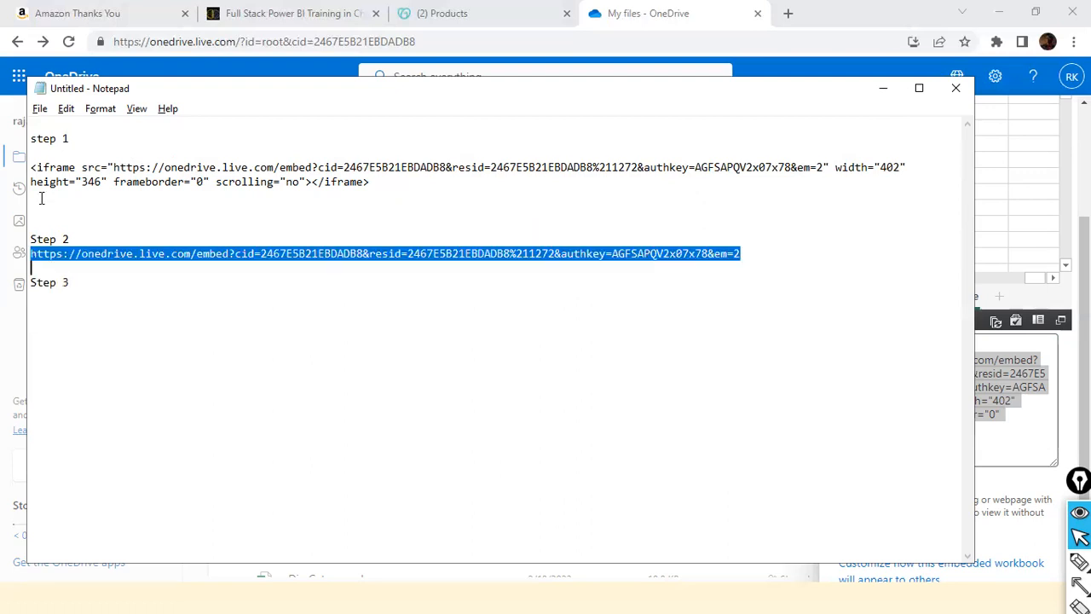
key(Down)
key(Return)
key(Return)
key(ctrl+v)
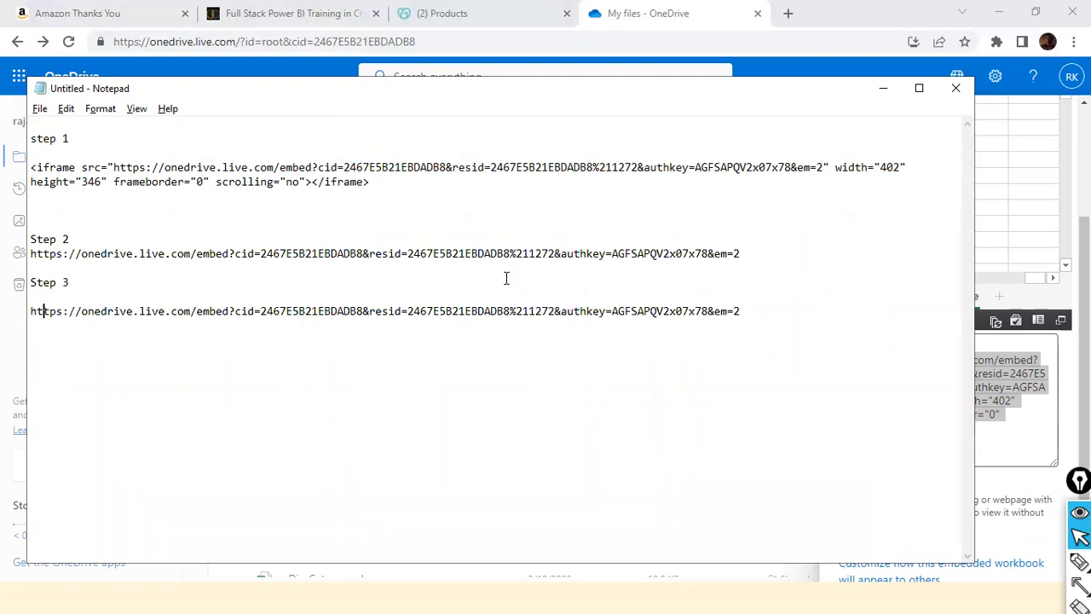
Step: Replace "embed" with "download" in the Step 3 URL
key(Home)
shift+click(233, 312)
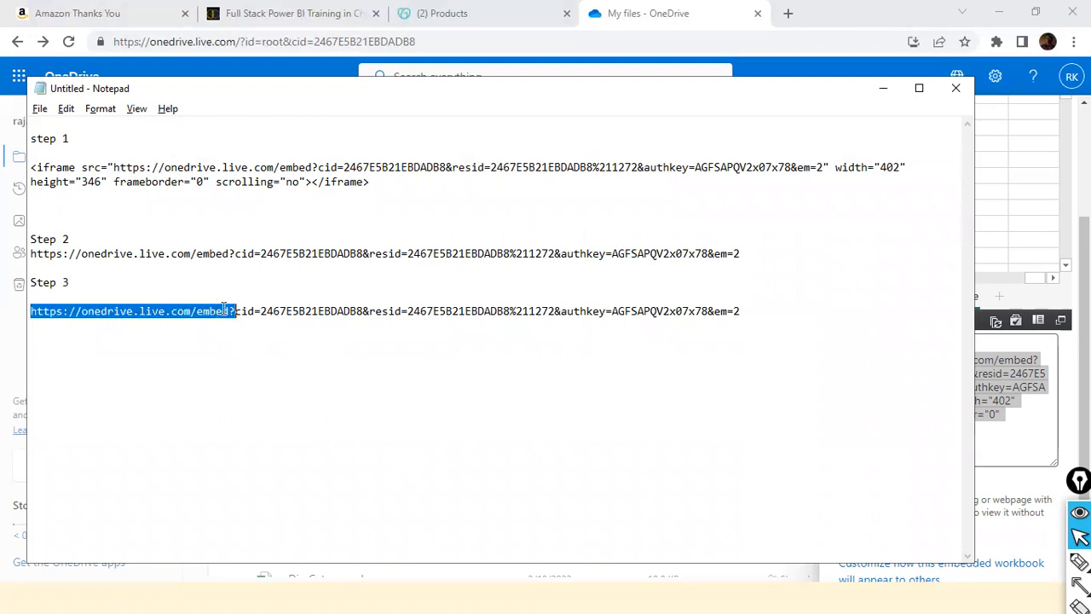
click(224, 311)
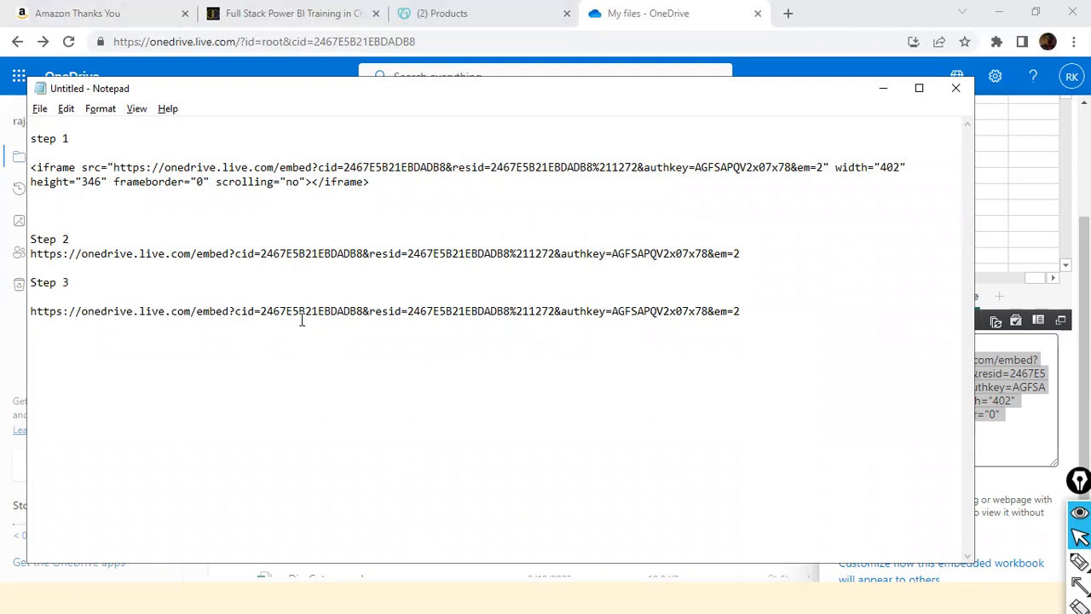
key(BackSpace)
key(BackSpace)
key(BackSpace)
key(BackSpace)
key(BackSpace)
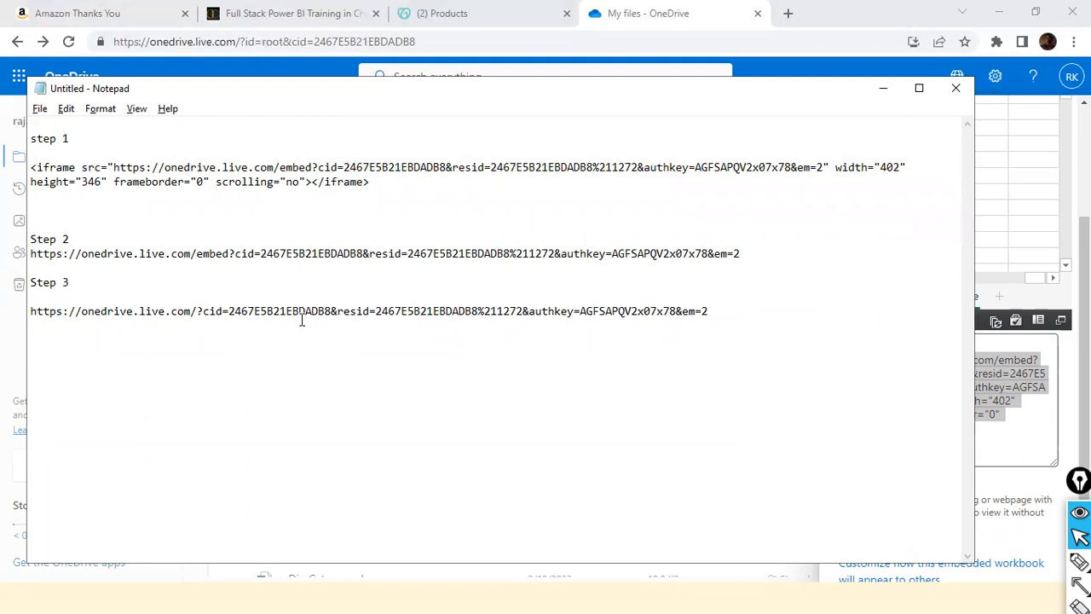
text(down)
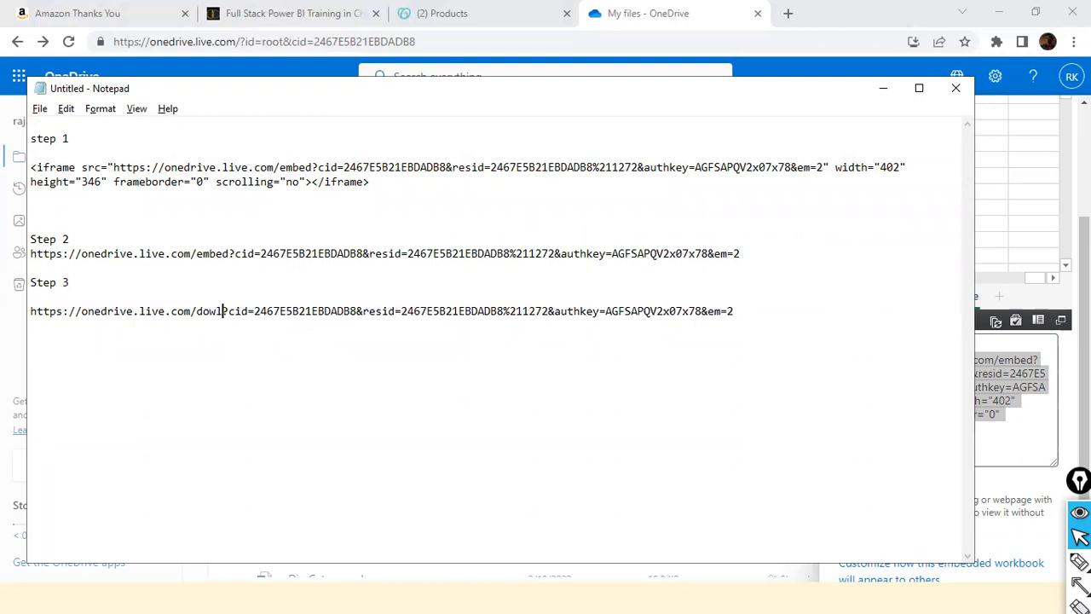
text(load)
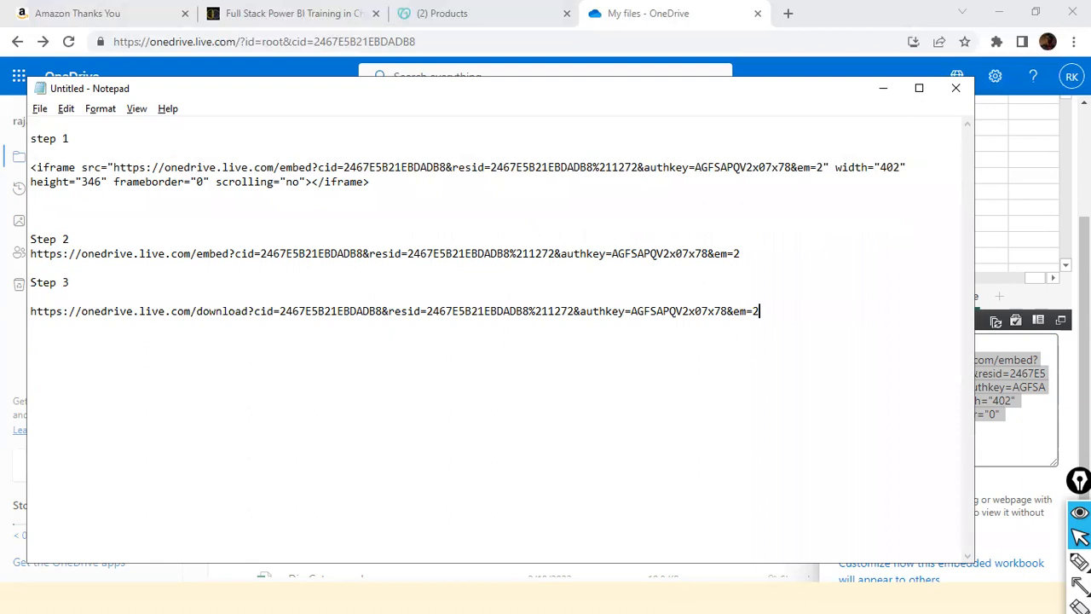
Step: Append "&app=Excel" to the end of the Step 3 URL, right after em=2
key(Up)
key(End)
text(&&)
text(app=Exce)
click(765, 311)
key(BackSpace)
click(750, 254)
drag(757, 311, 766, 312)
click(784, 311)
drag(29, 324, 6, 300)
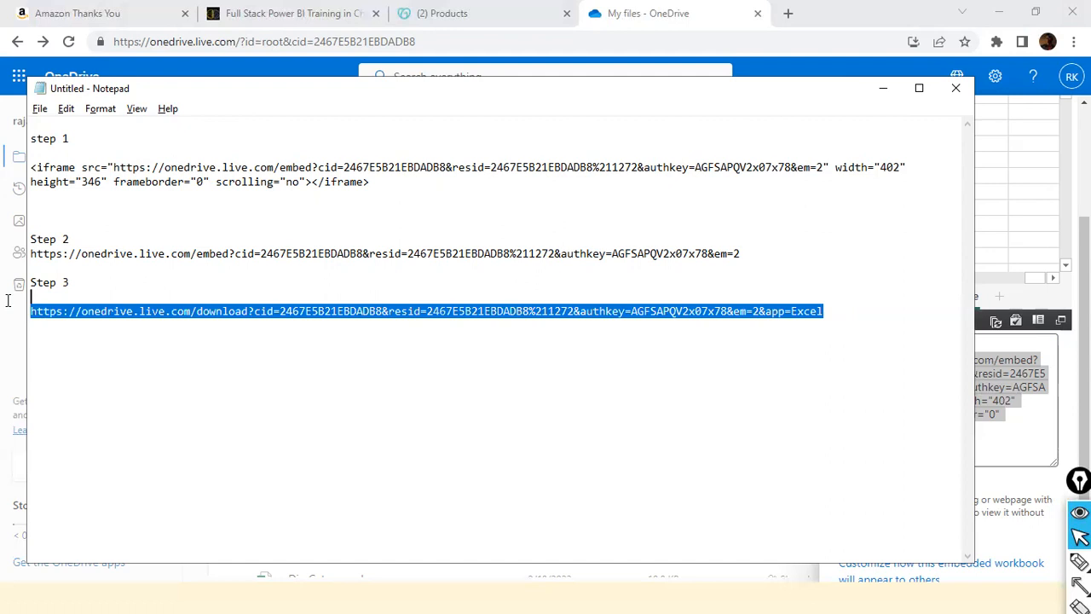
click(211, 251)
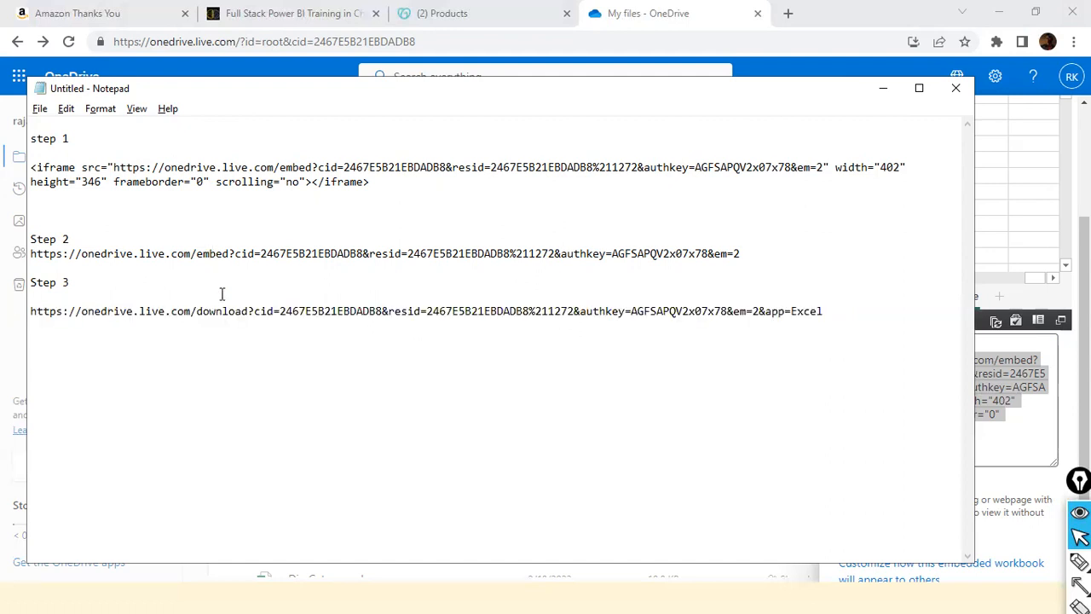
Step: Mark the Step 3 URL changes with red arrows and a box around &app=Excel, and clear the markings
key(ctrl+shift+a)
drag(219, 306, 211, 262)
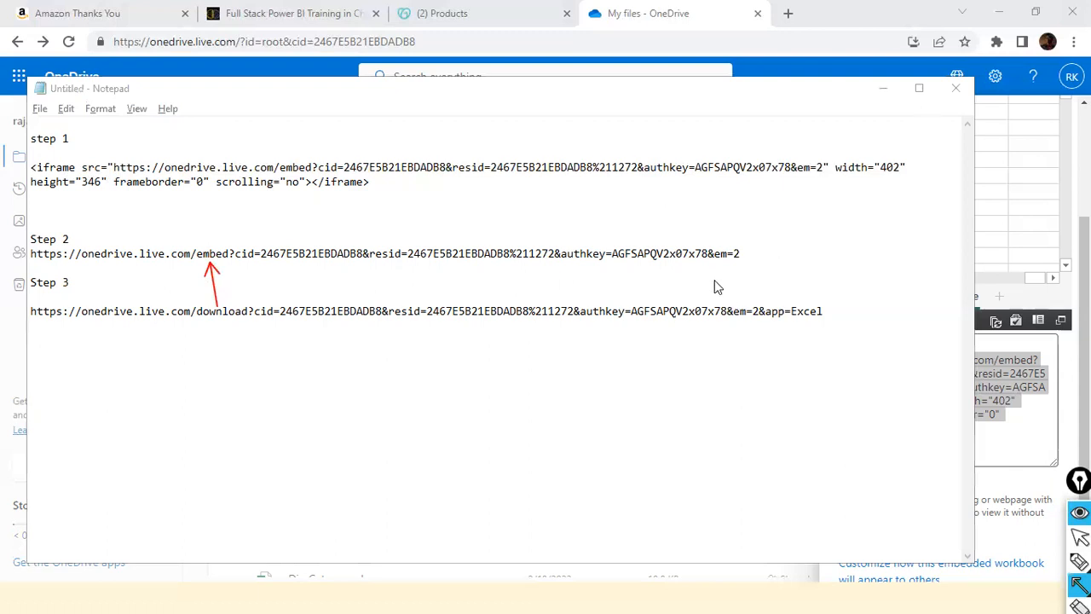
drag(763, 306, 742, 258)
drag(810, 324, 834, 348)
key(ctrl+shift+r)
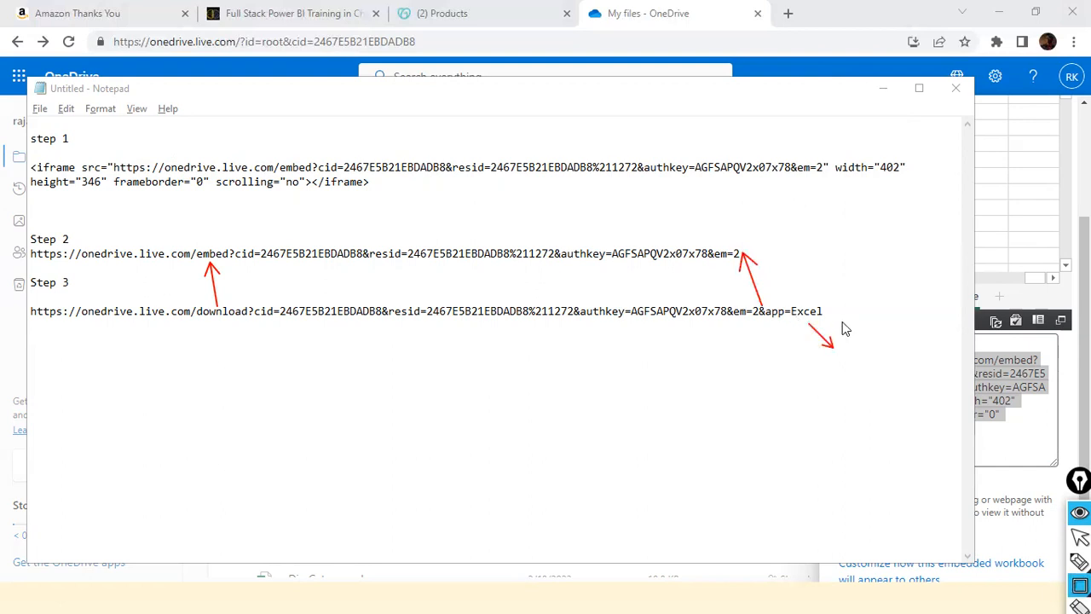
mouse_move(835, 292)
mouse_down()
mouse_move(798, 329)
mouse_move(761, 328)
mouse_up()
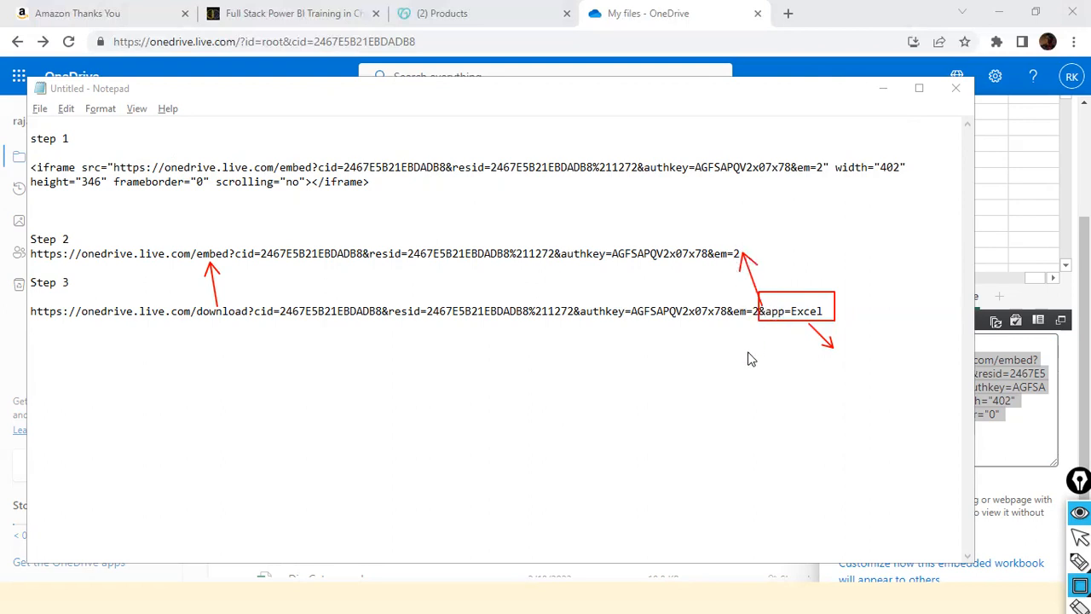
key(ctrl+shift+7)
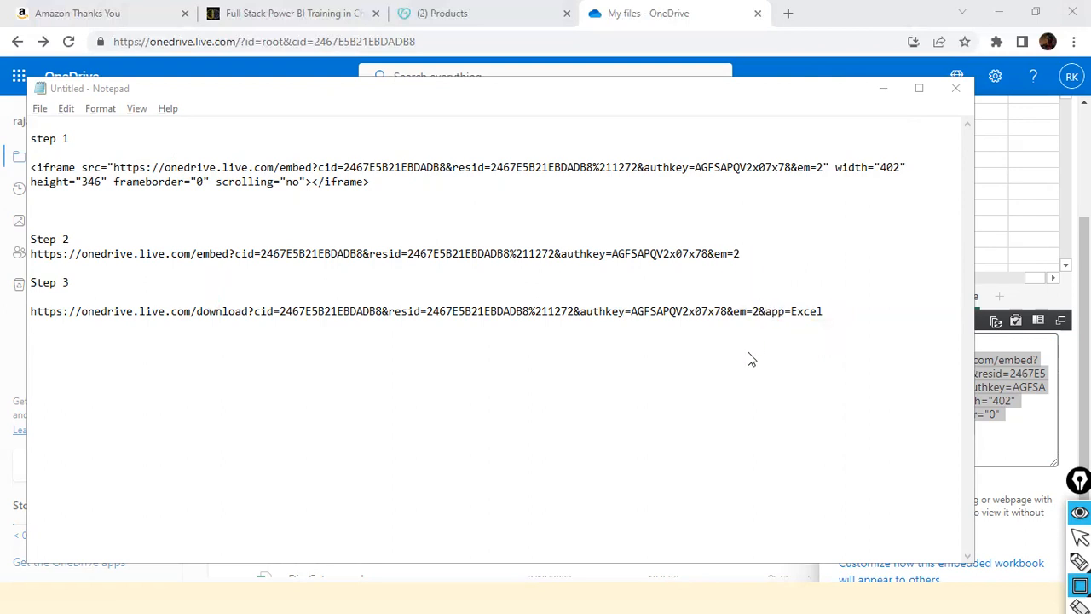
key(ctrl+shift+1)
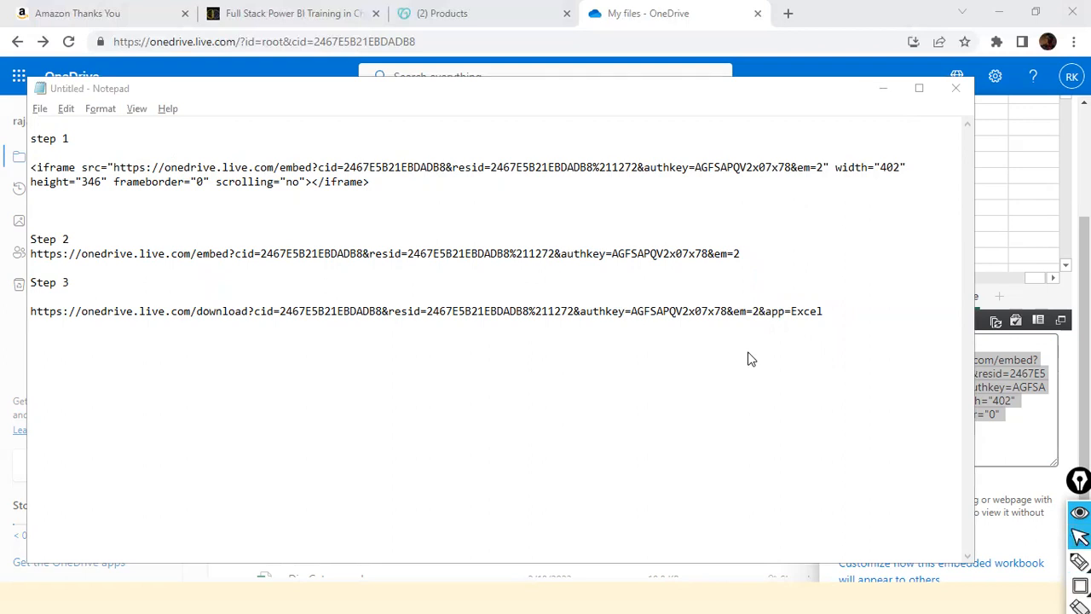
Step: Select the entire Step 3 download URL in Notepad and switch to Power BI Desktop
drag(824, 312, 136, 297)
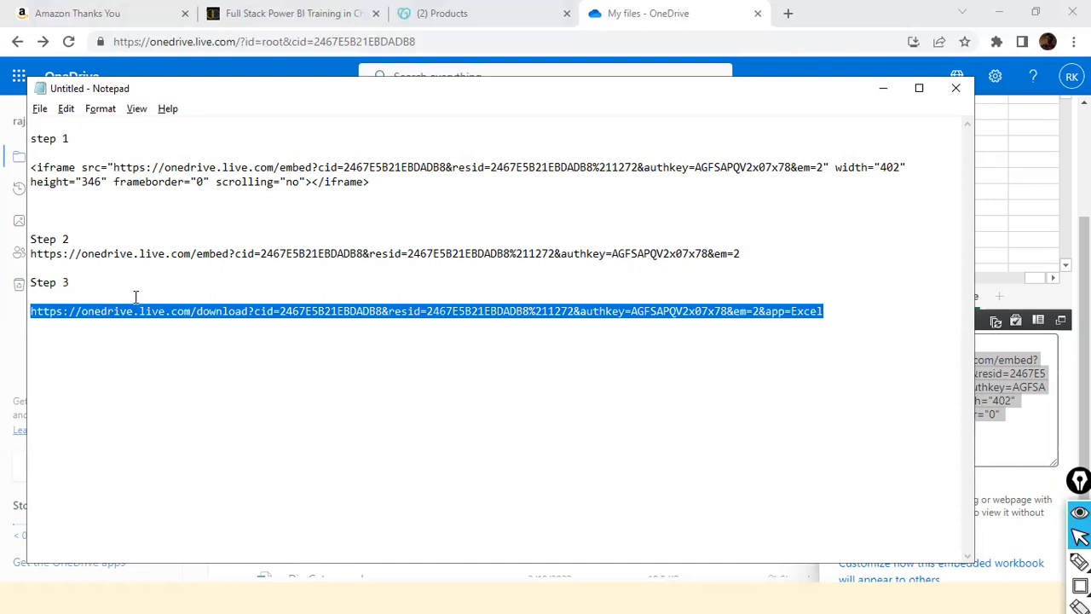
key(alt+Tab)
key(alt+Tab)
key(alt+Tab)
key(alt+Tab)
key(alt+Tab)
key(alt+Tab)
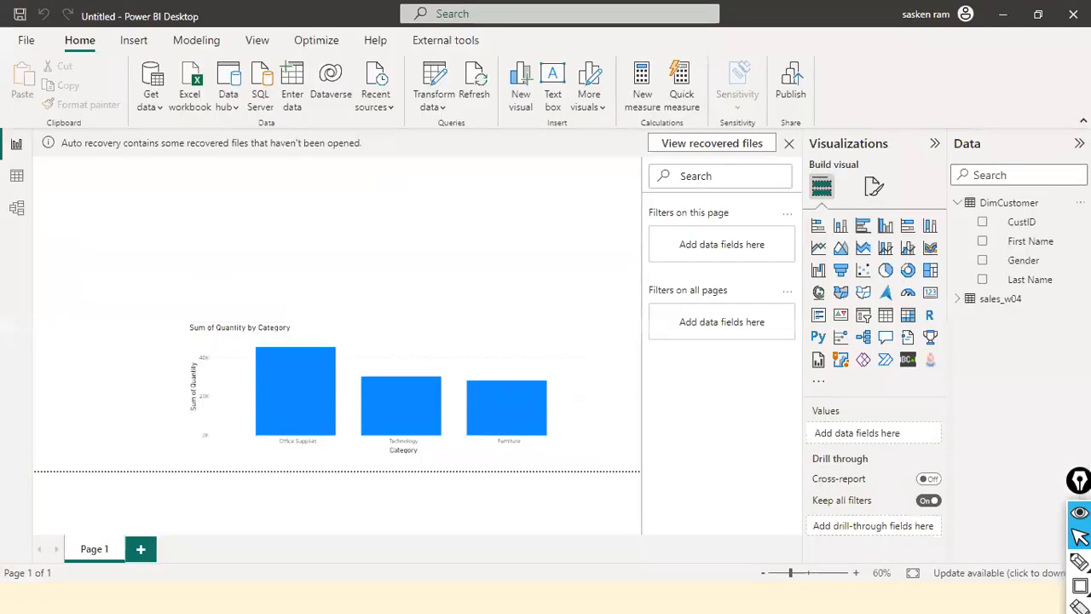
Step: Start a Web data connection and try to paste the download URL as its basic URL
click(152, 108)
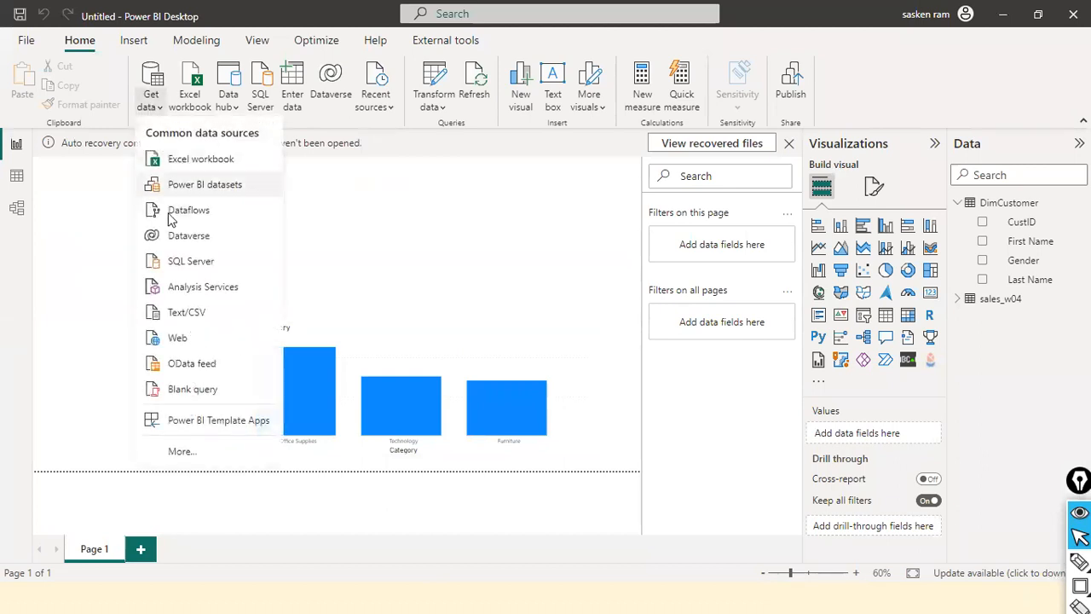
click(201, 339)
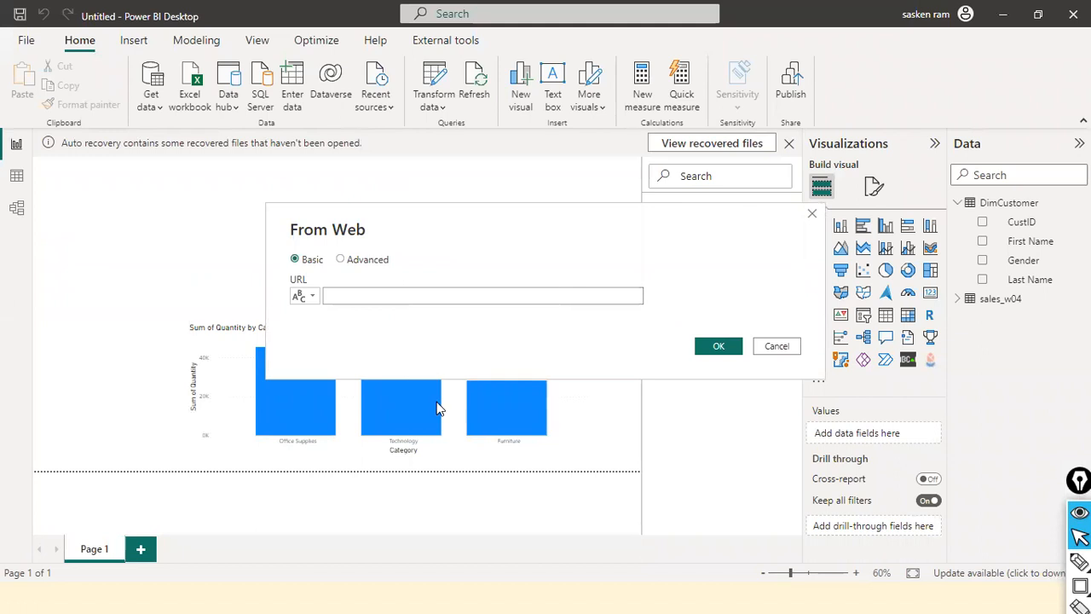
right_click(435, 299)
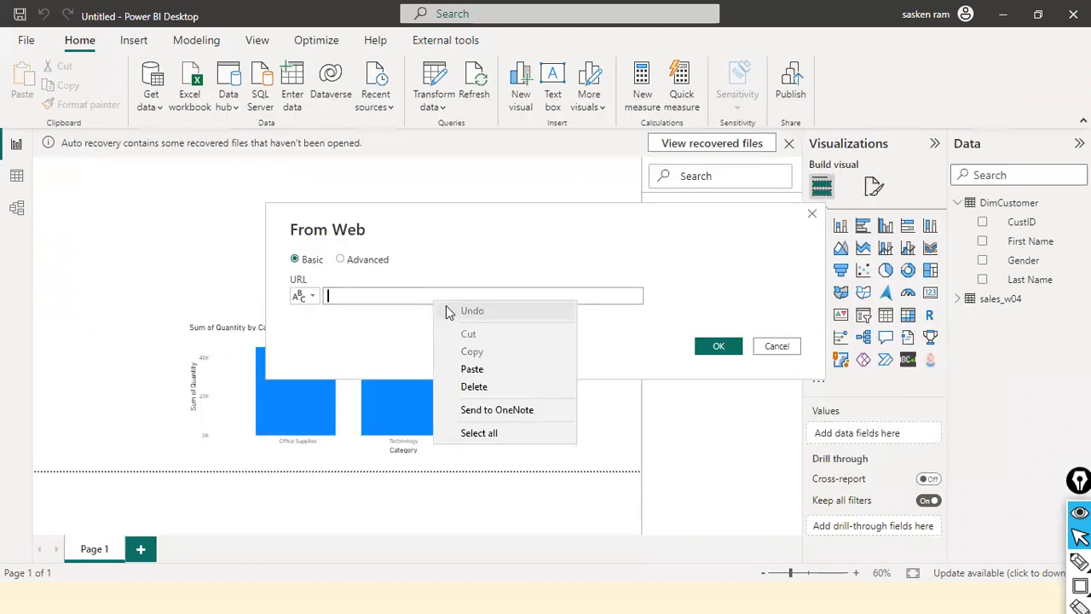
click(474, 369)
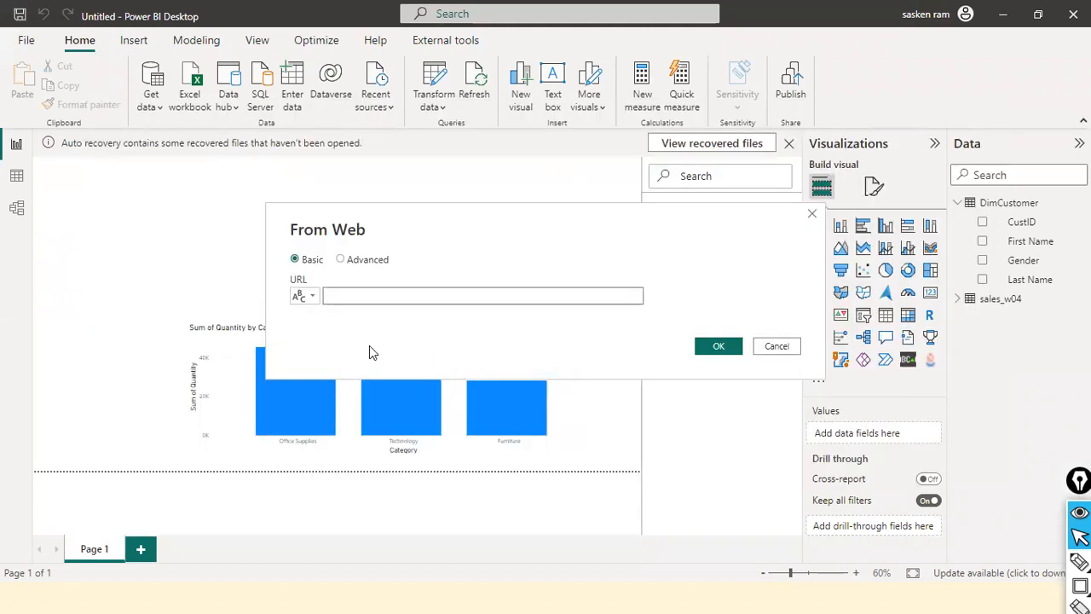
Step: Copy the selected Step 3 URL in Notepad and try to paste it as the Web connection's URL in Power BI Desktop
key(alt+Tab)
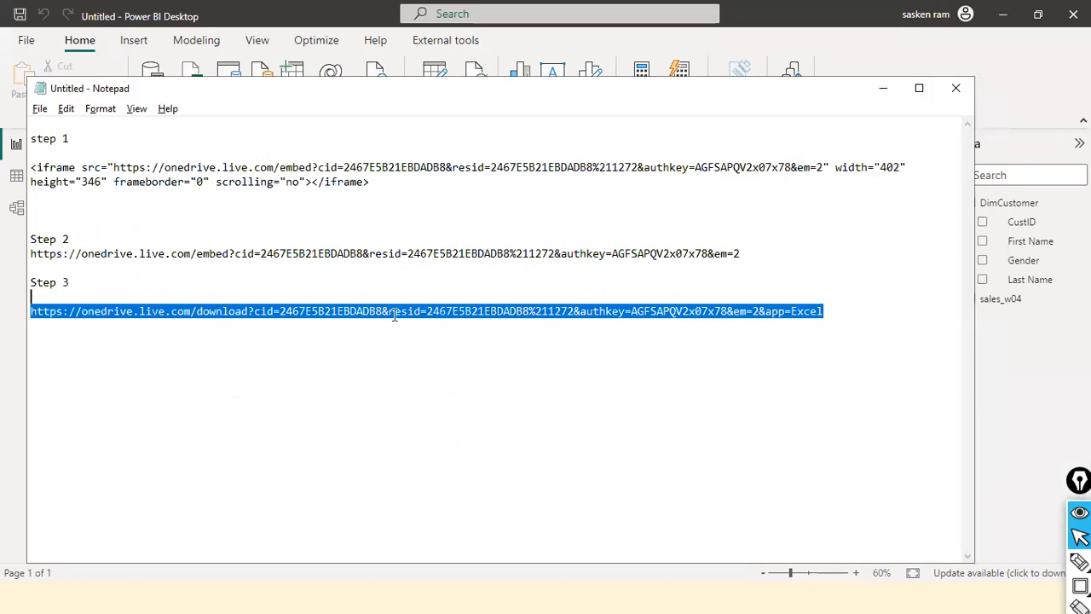
right_click(399, 316)
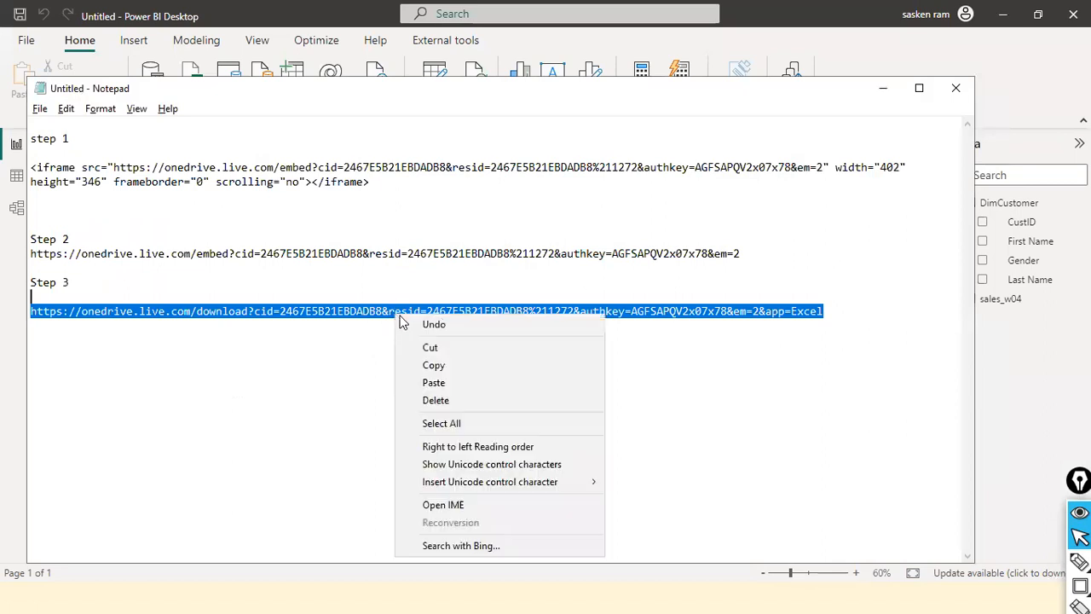
click(454, 367)
key(alt+Tab)
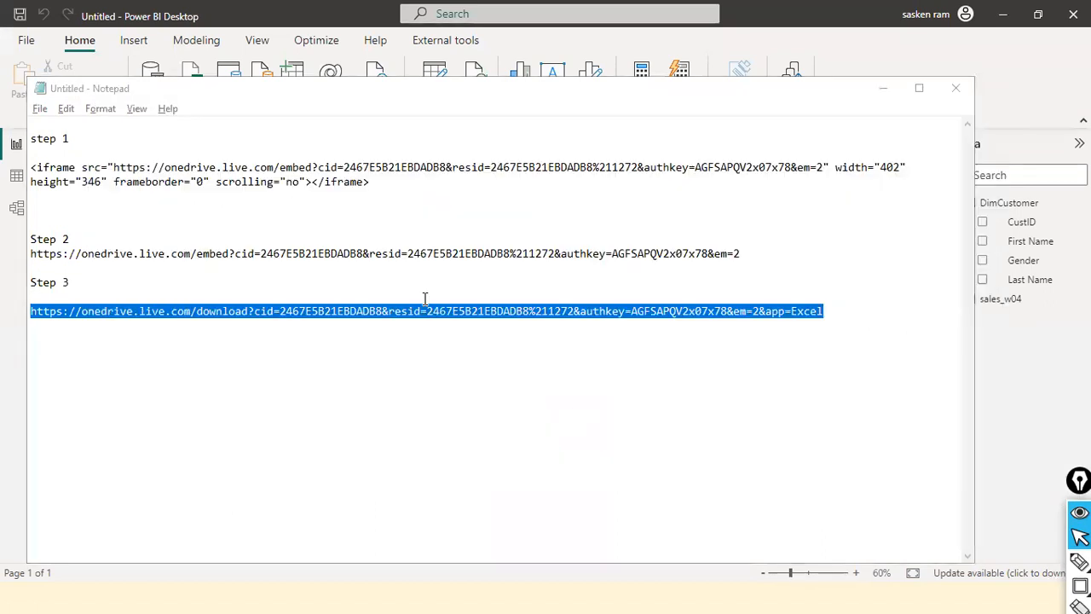
key(alt+Tab)
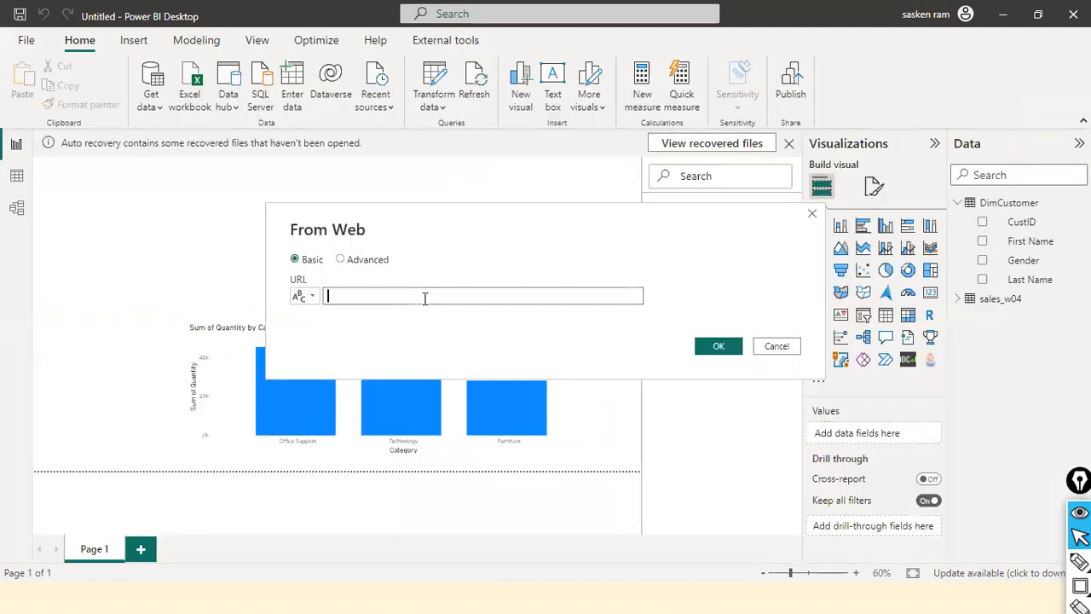
right_click(429, 299)
click(465, 370)
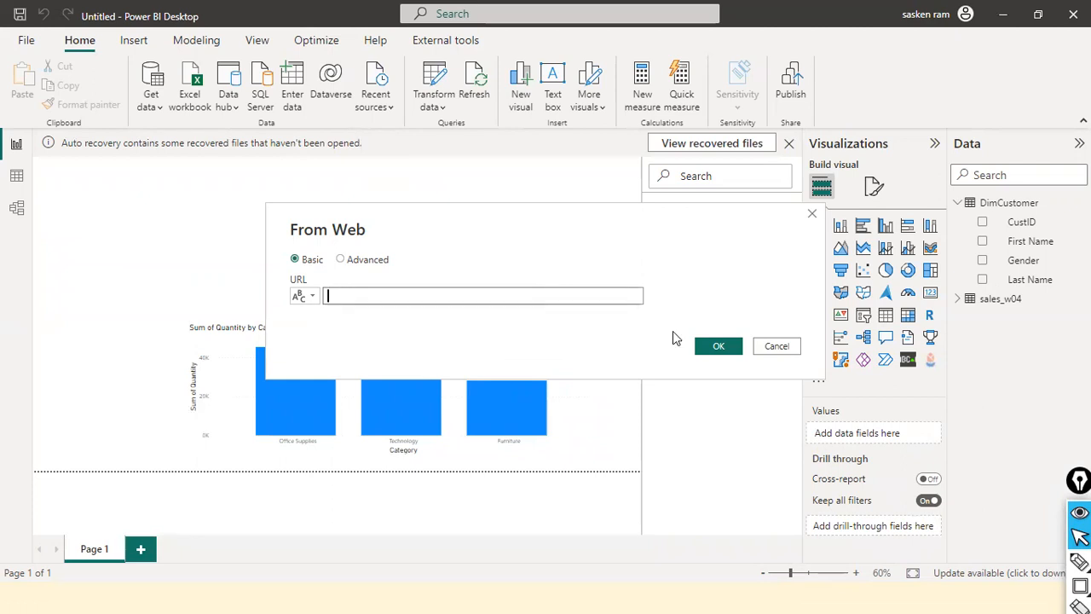
Step: Try to accept the Web connection and paste the copied URL into its basic URL once more
click(714, 349)
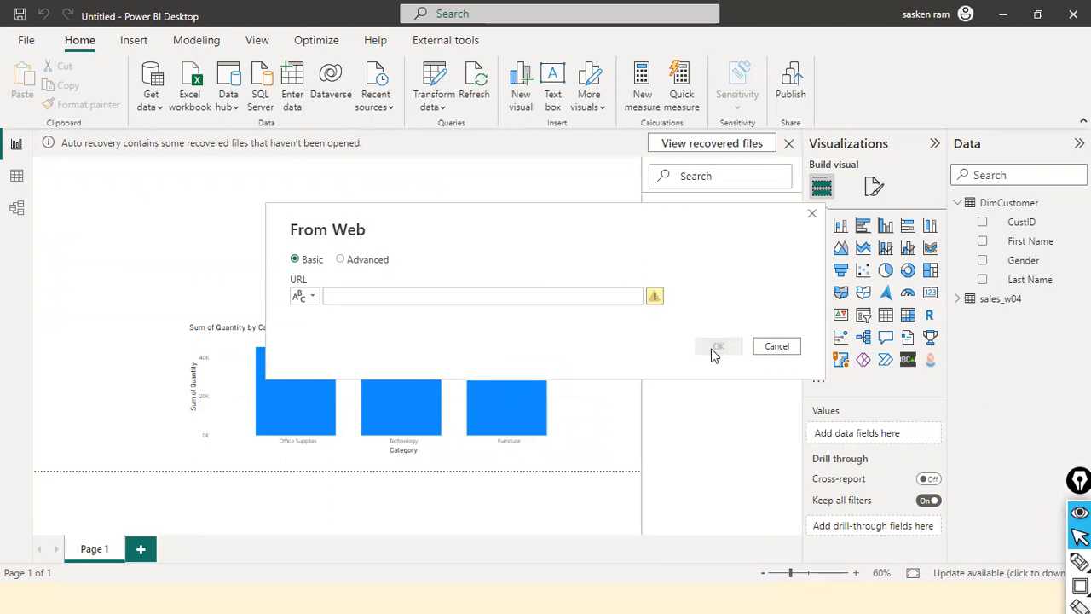
right_click(543, 298)
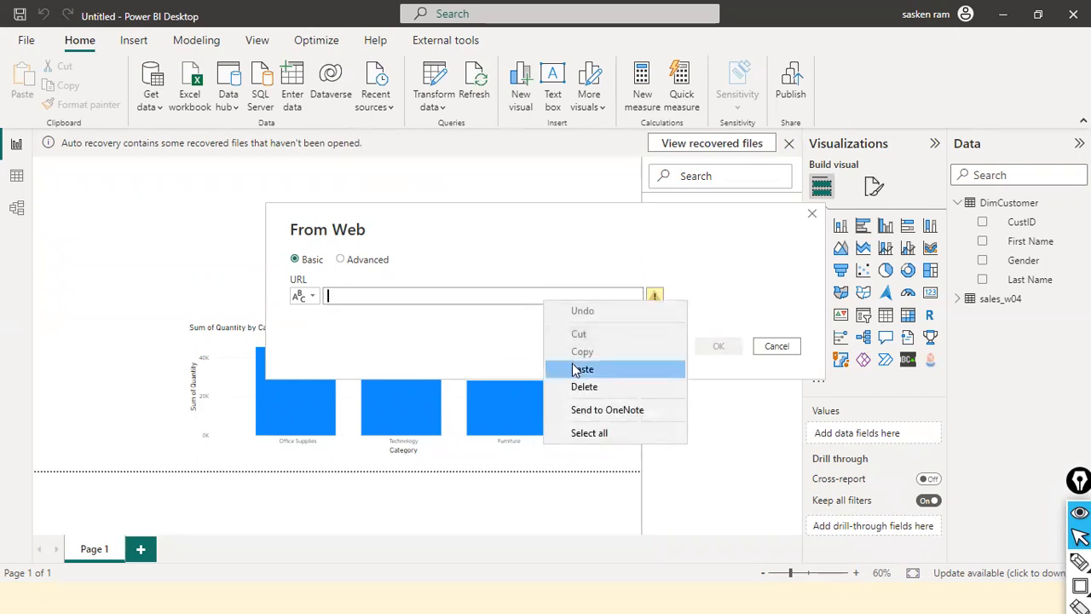
click(578, 368)
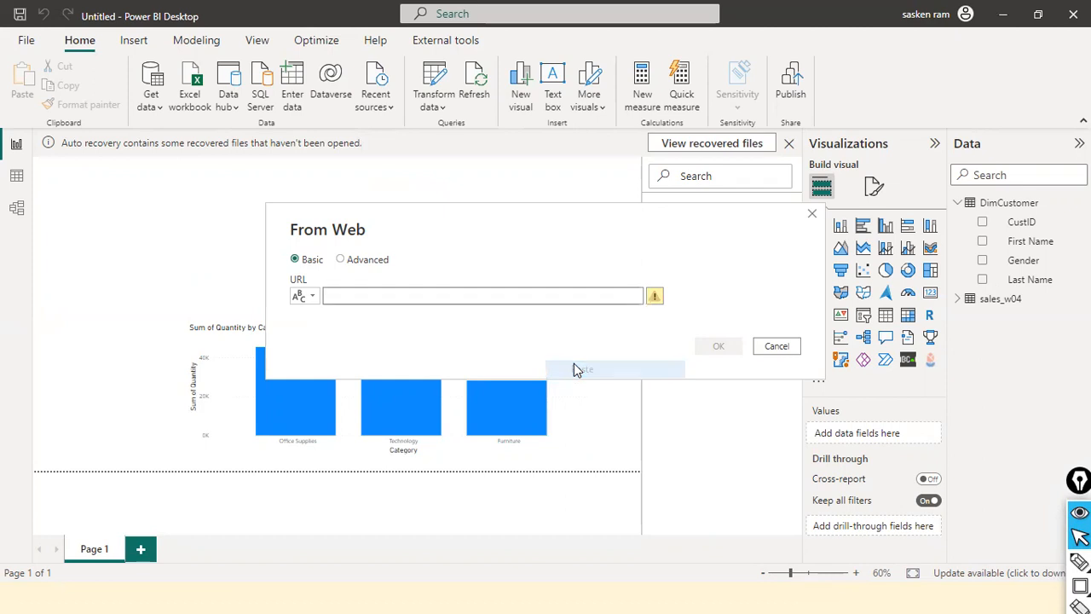
Step: Switch the Web connection to Advanced and try to paste the copied URL as the first URL part
click(341, 260)
click(336, 300)
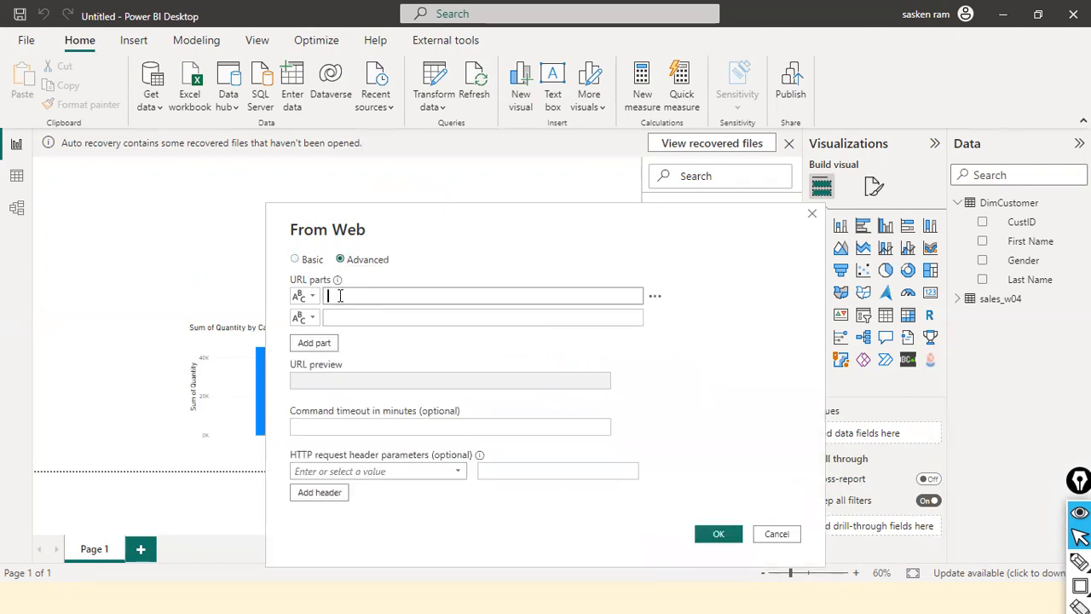
right_click(341, 299)
click(394, 367)
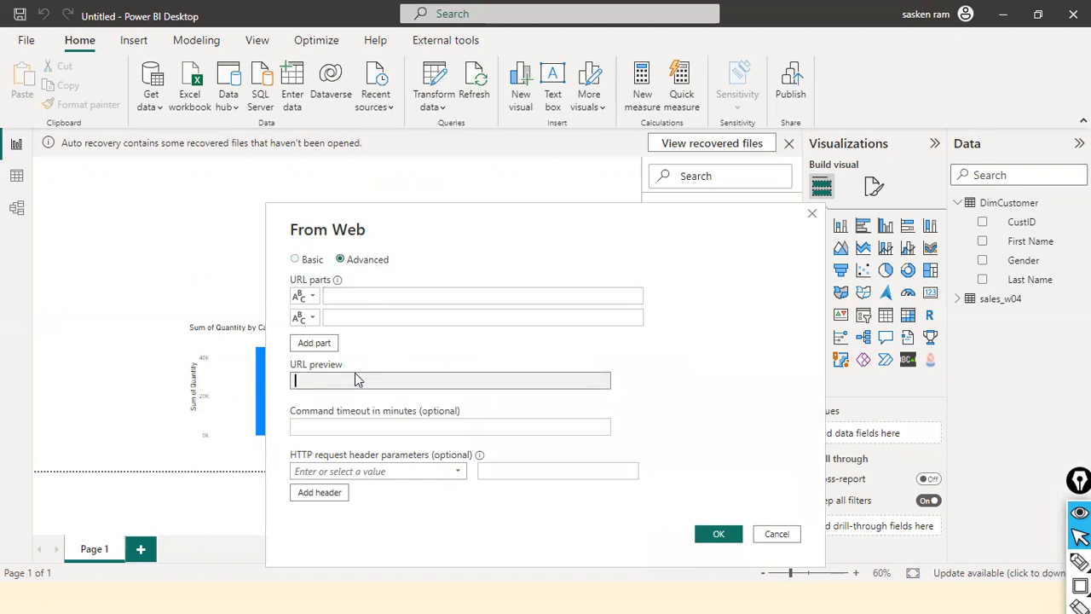
click(391, 317)
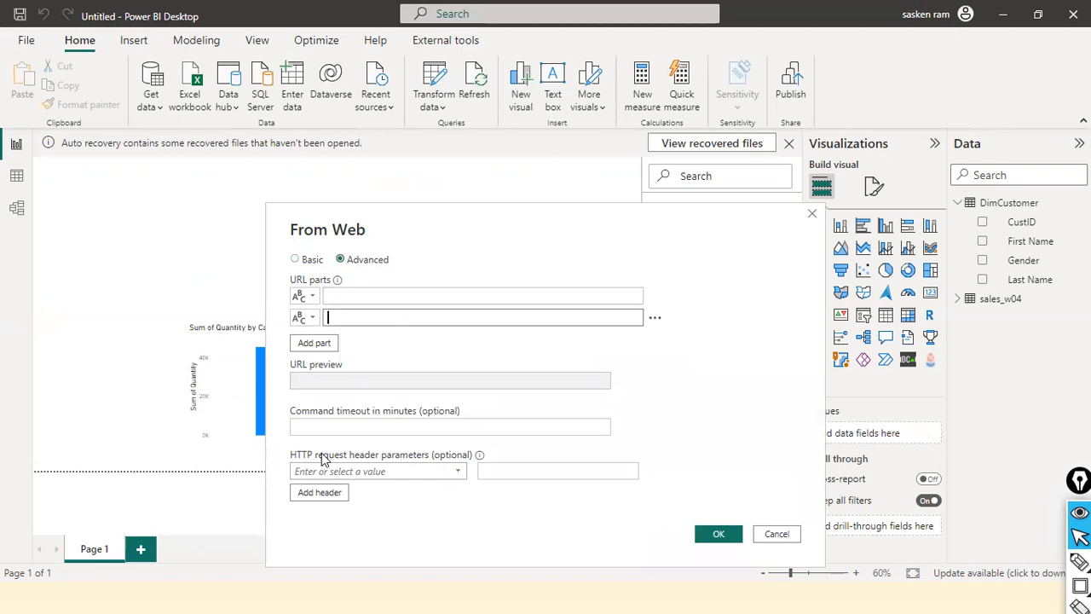
click(333, 429)
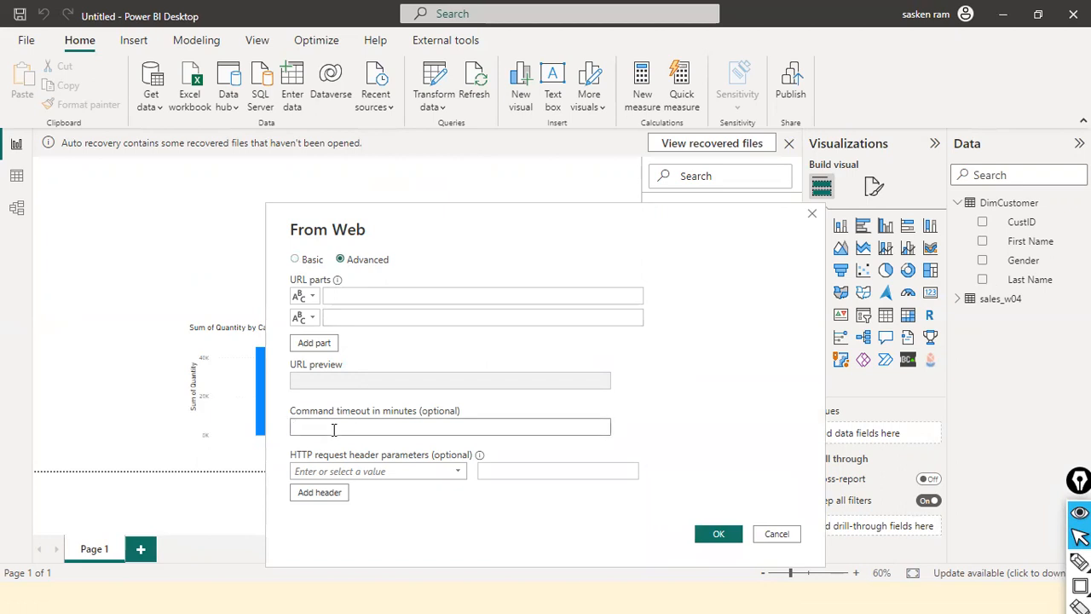
click(768, 535)
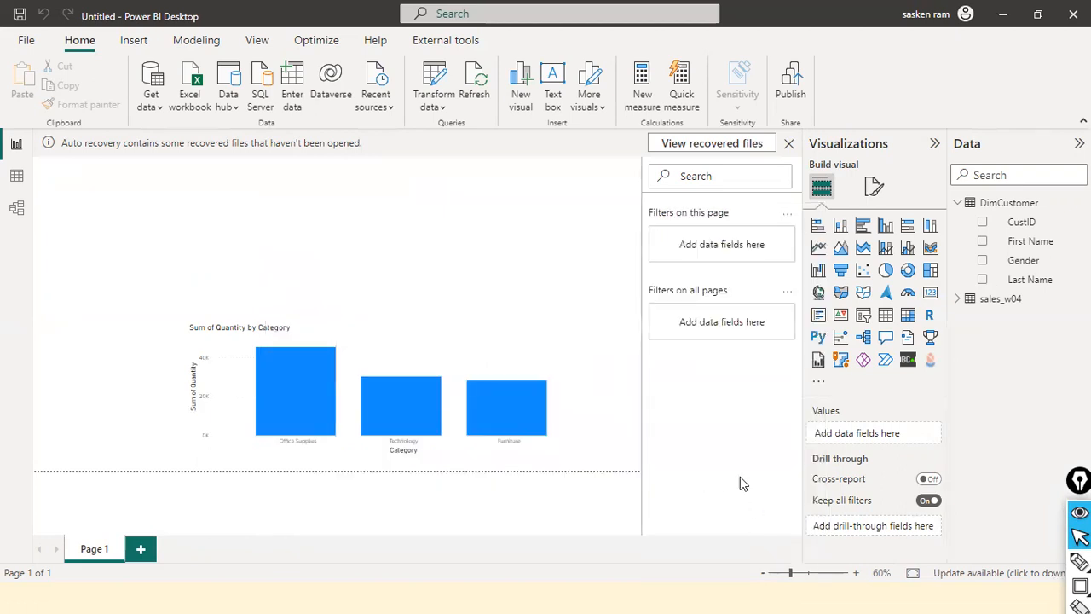
Step: Start a new Web data connection and enter asdfsfd as its basic URL
click(150, 110)
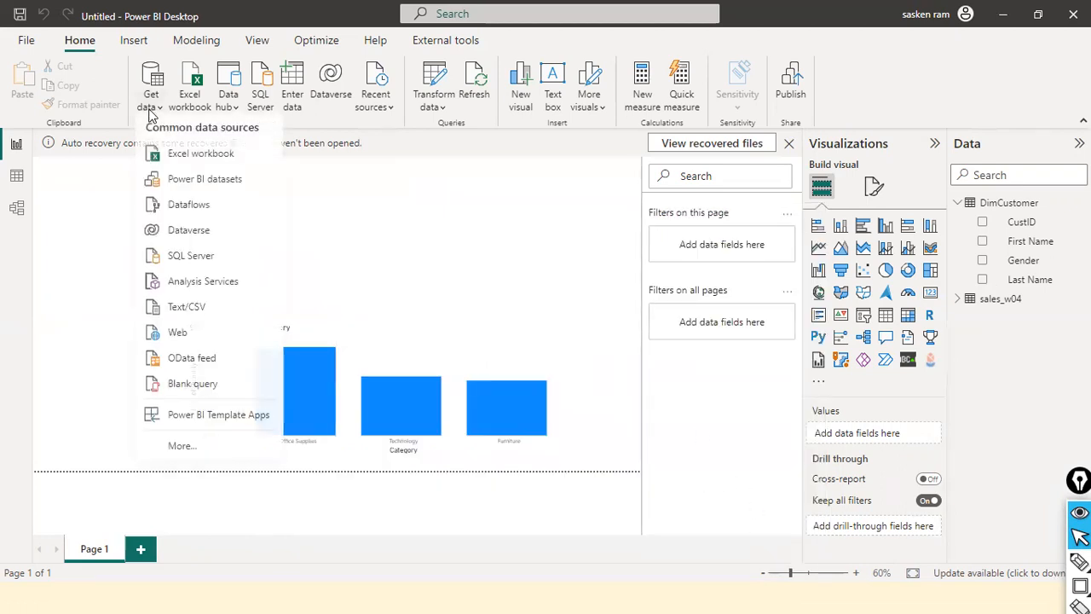
click(176, 338)
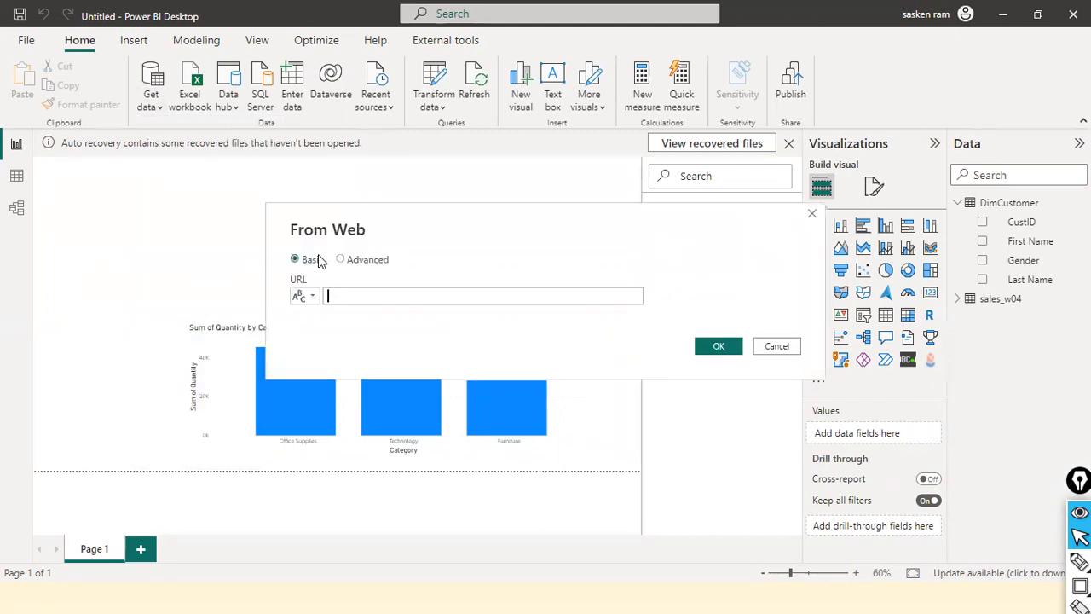
text(asdfsfd)
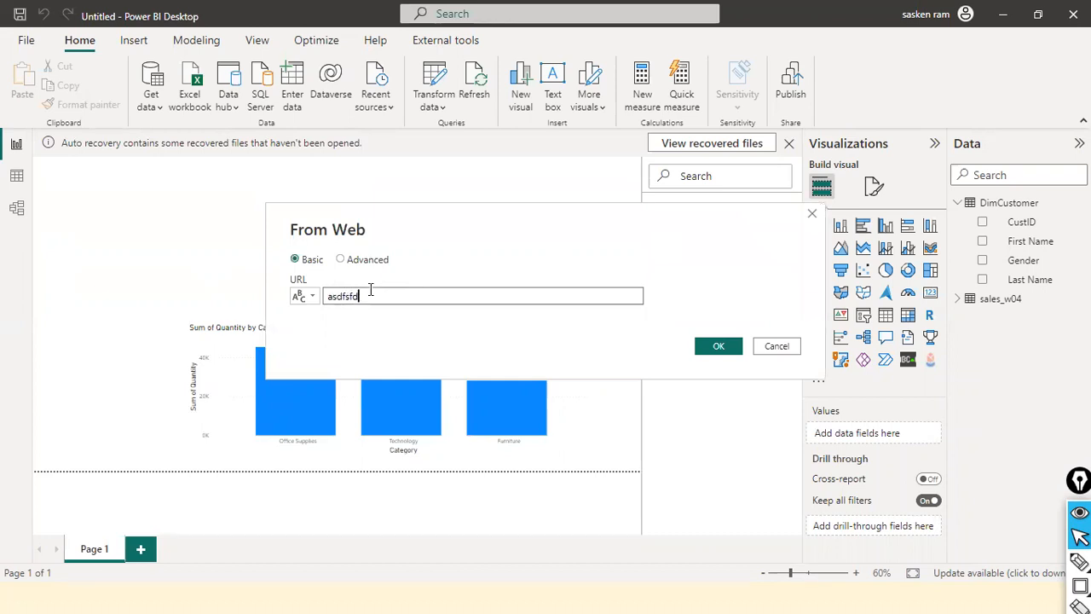
Step: Copy the selected Step 3 URL in Notepad and return to the Web connection's basic URL in Power BI Desktop
key(alt+Tab)
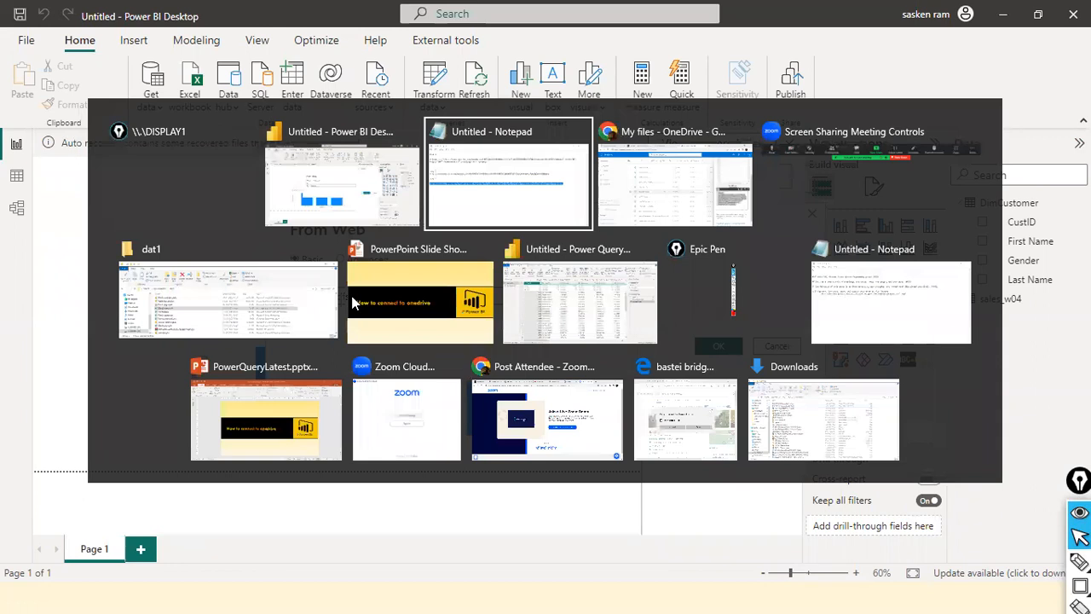
right_click(331, 311)
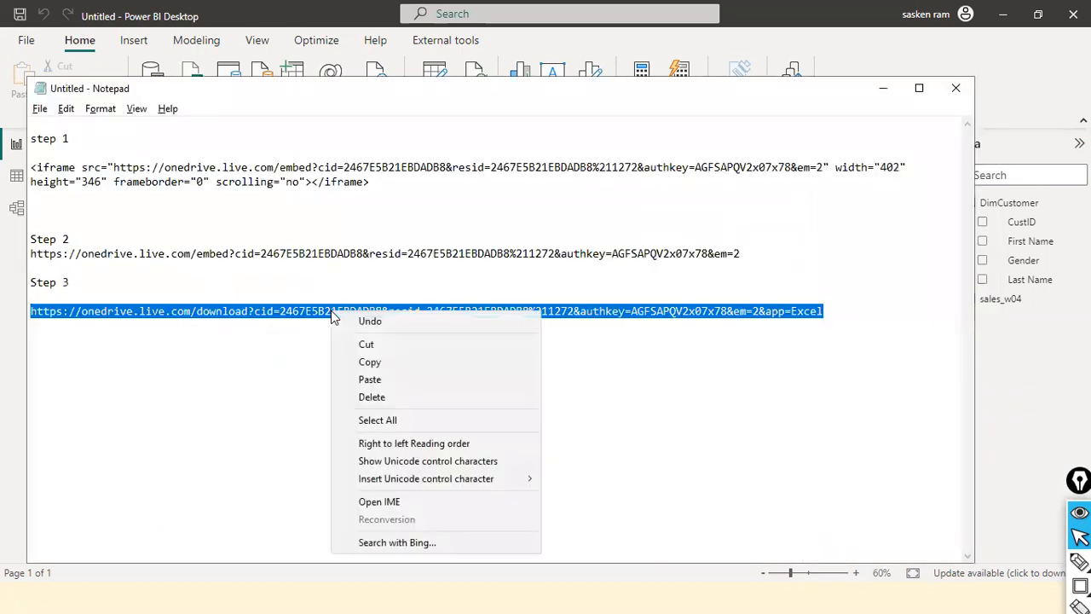
click(361, 359)
key(alt+Tab)
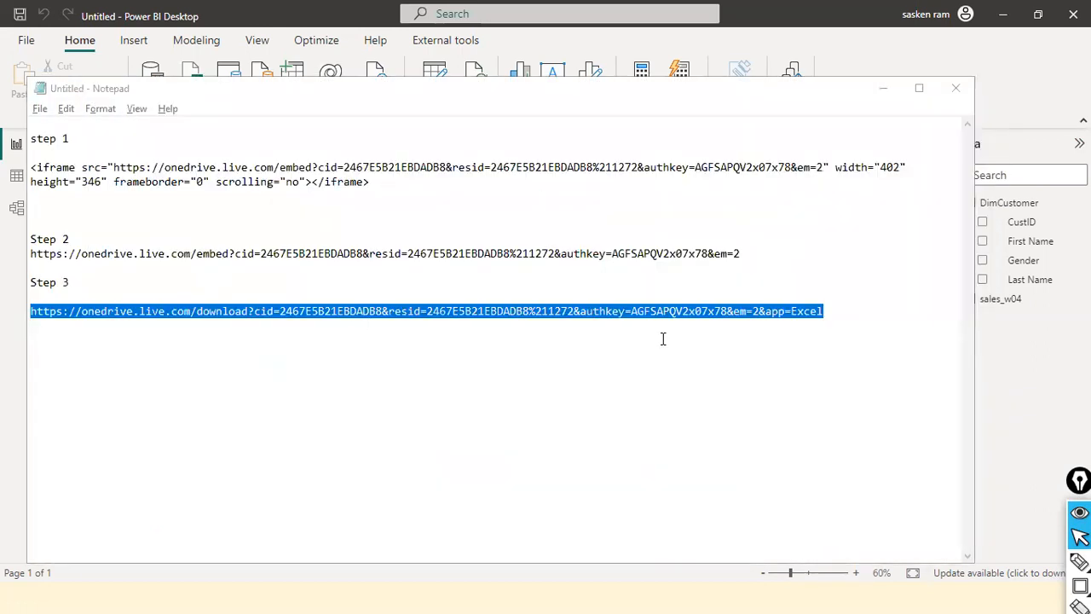
key(alt+Tab)
click(413, 296)
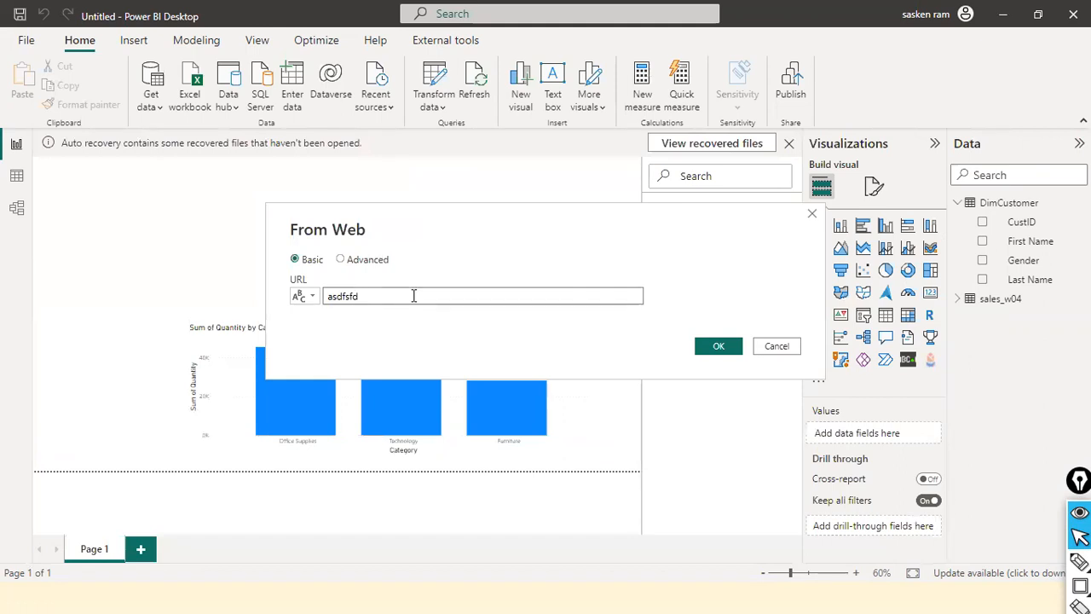
Step: Copy the Step 3 download URL in Notepad once more and switch back to the Web connection in Power BI Desktop
key(alt+Tab)
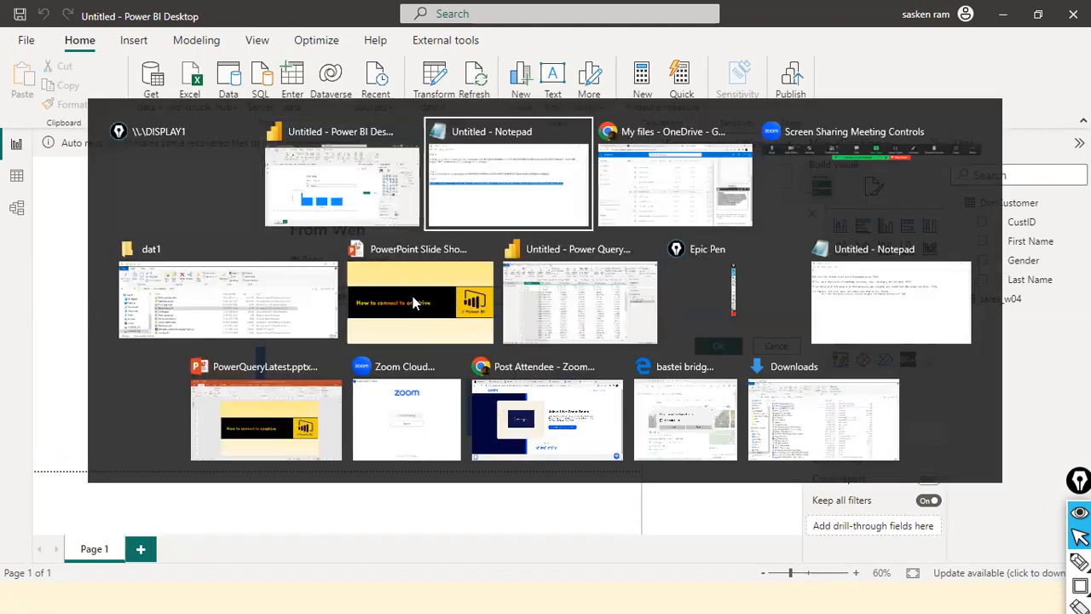
right_click(405, 311)
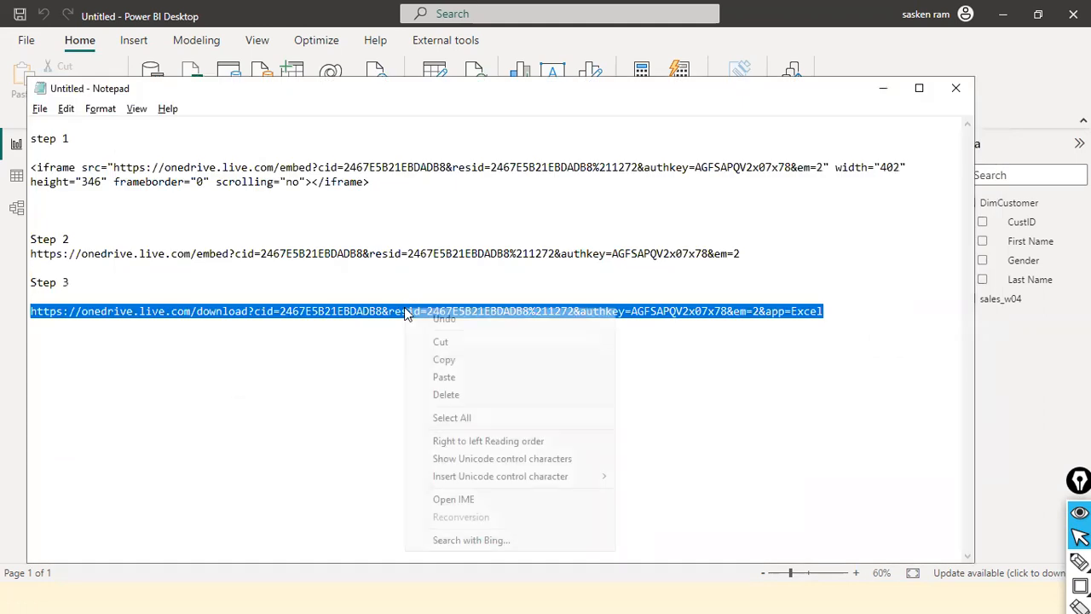
click(444, 359)
key(alt+Tab)
key(alt+Tab)
key(Tab)
key(alt+Tab)
key(alt+Tab)
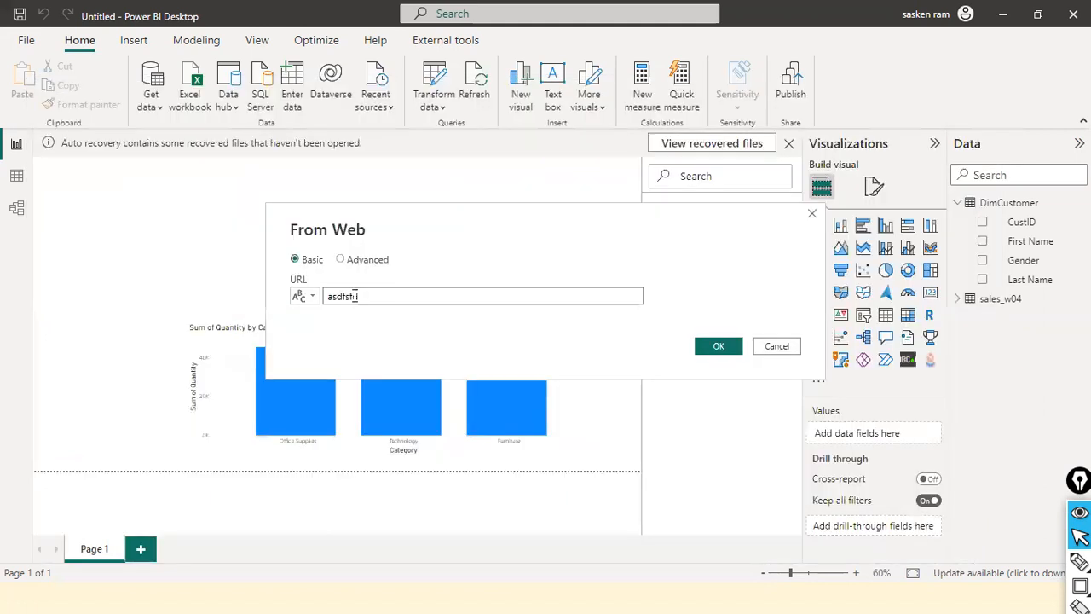
click(448, 296)
key(ctrl+a)
key(BackSpace)
text(http)
key(alt+Tab)
key(alt+Tab)
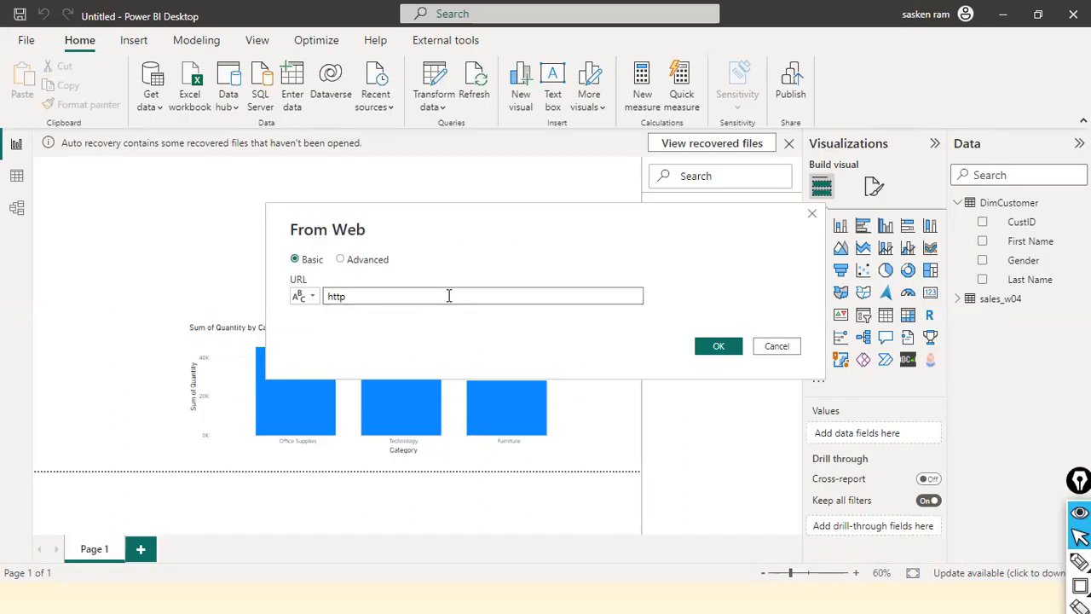
text(s:)
key(alt+Tab)
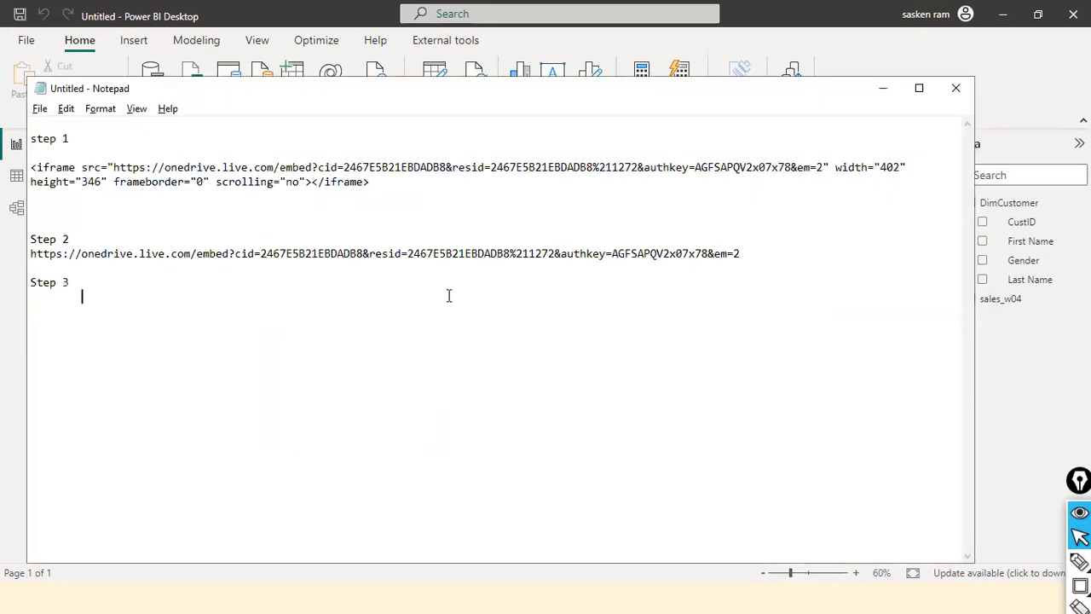
key(alt+Tab)
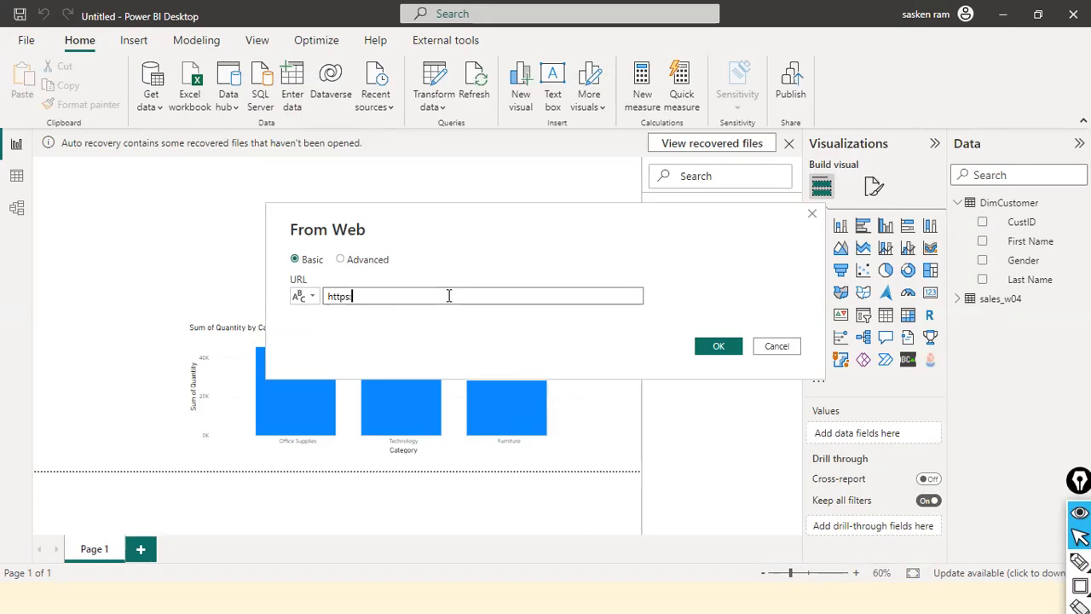
text(//)
key(alt+Tab)
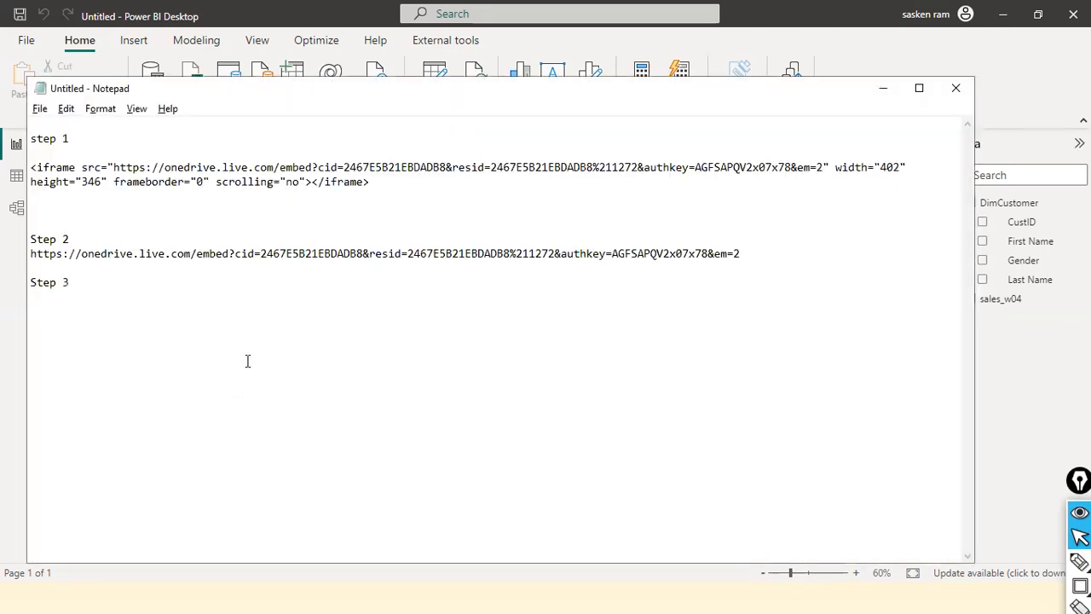
key(ctrl+v)
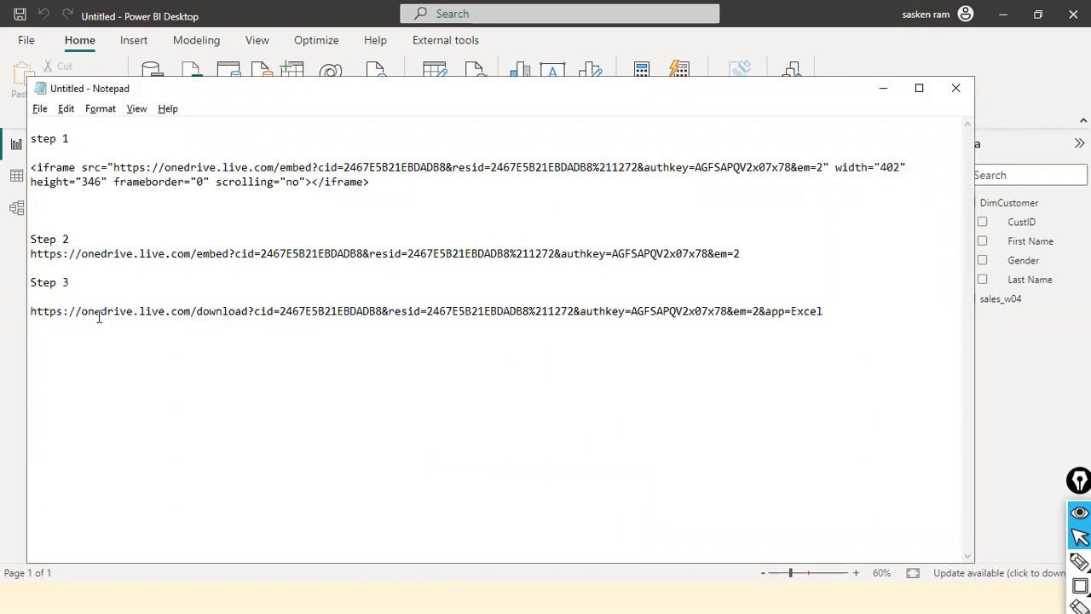
key(alt+Tab)
key(alt+Tab)
drag(79, 311, 826, 333)
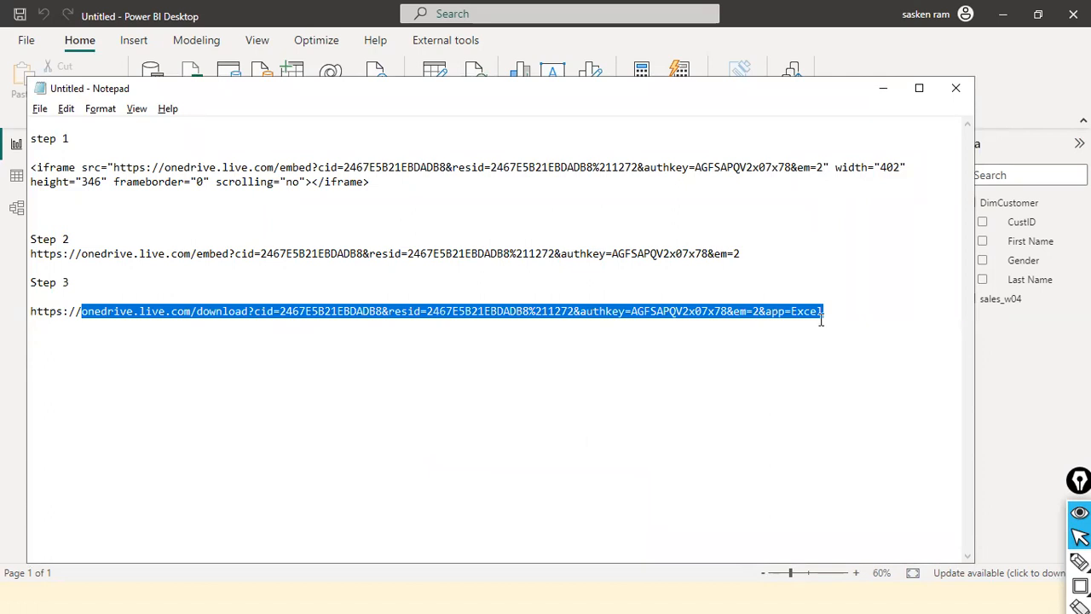
right_click(821, 319)
click(844, 370)
key(alt+Tab)
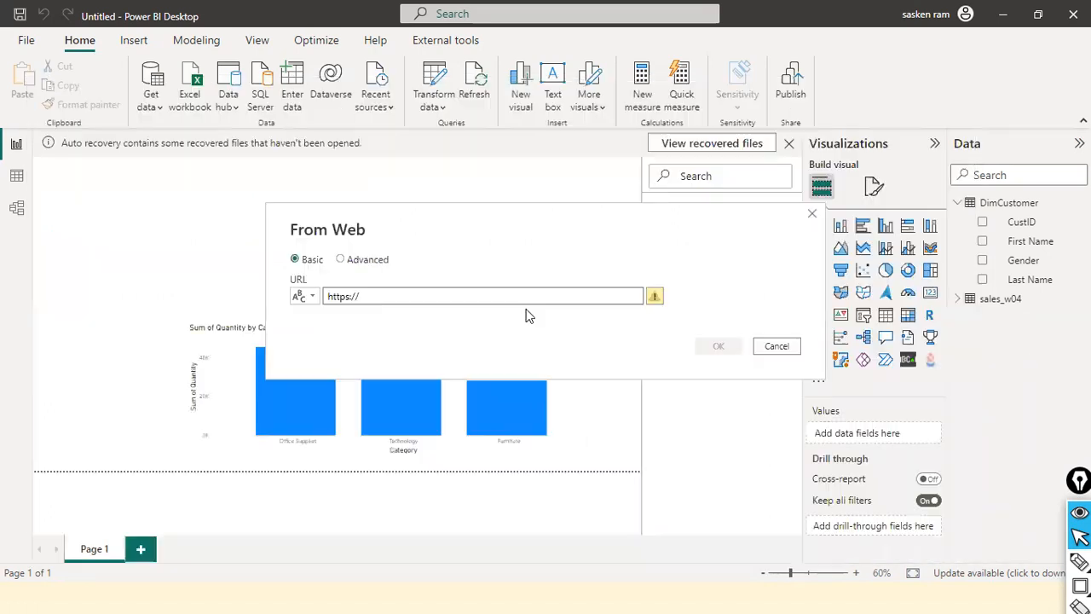
key(ctrl+v)
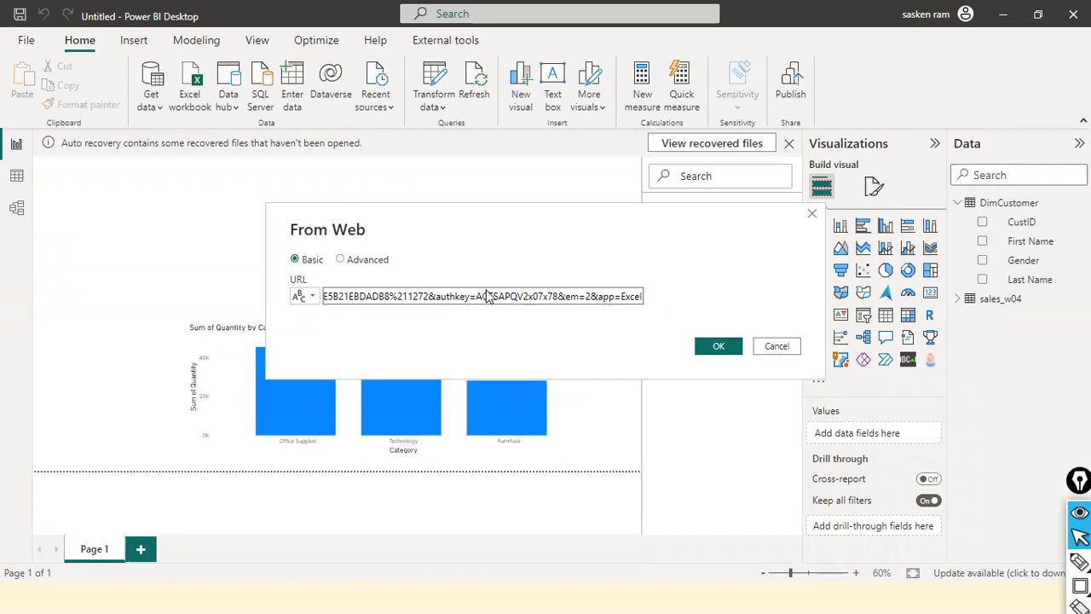
key(Home)
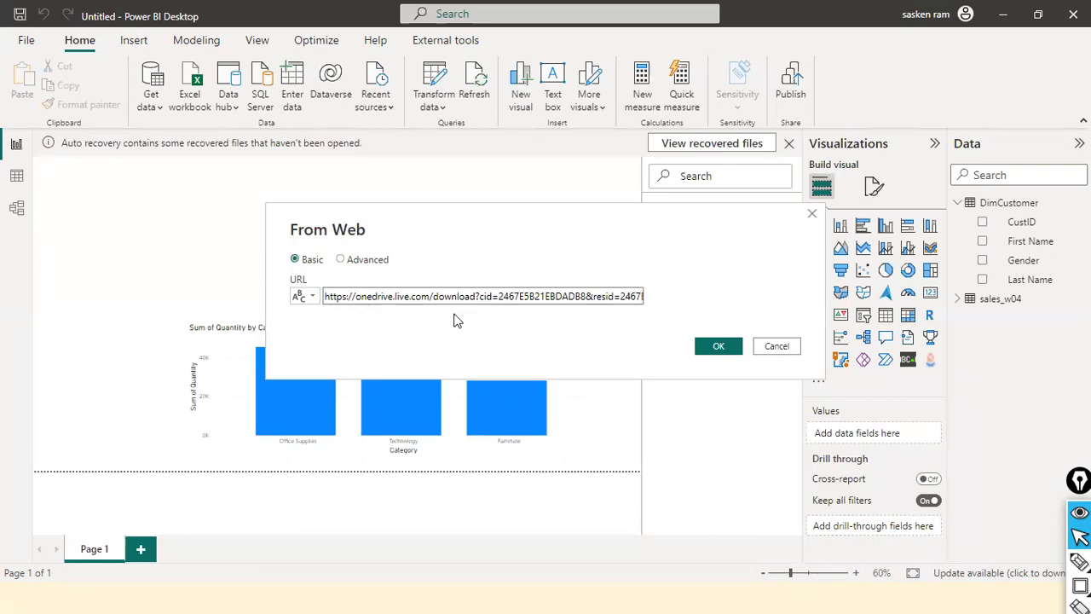
click(702, 350)
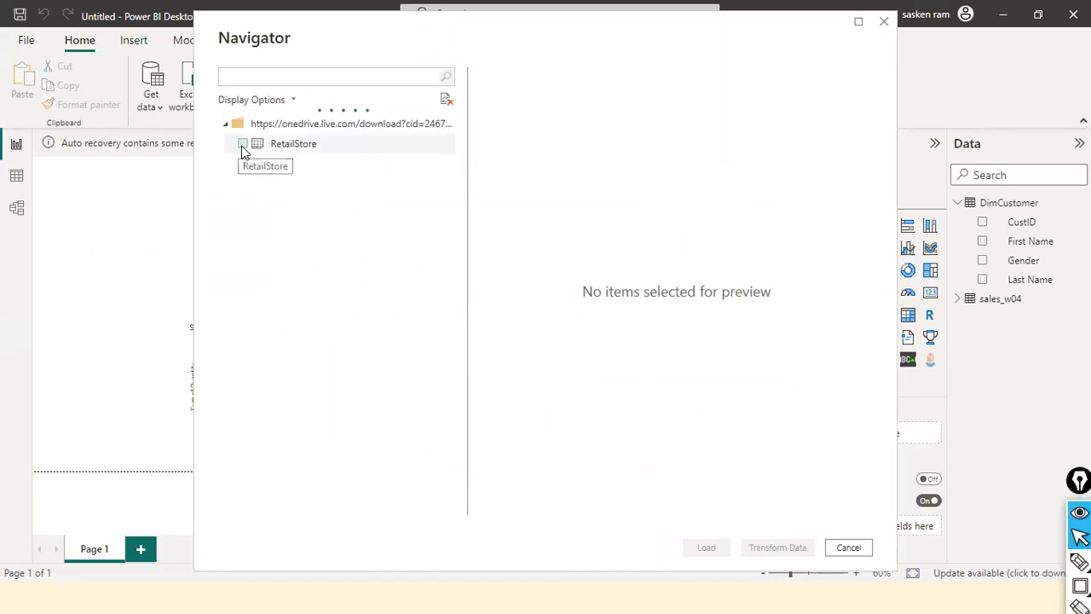
Step: Select the RetailStore table in the Navigator, look through its preview and load it
click(243, 146)
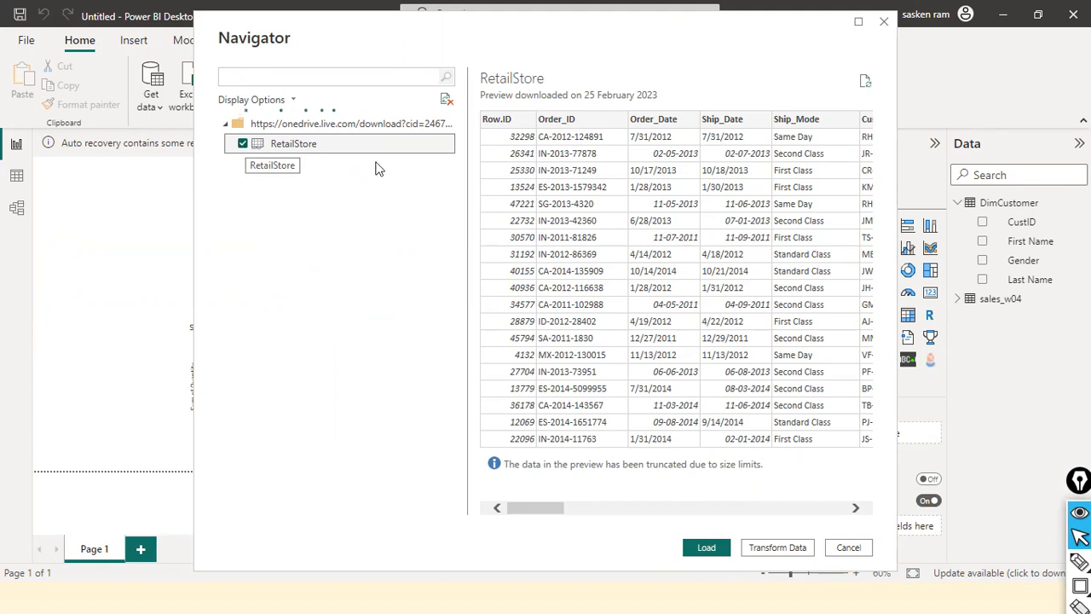
drag(555, 507, 418, 477)
click(707, 548)
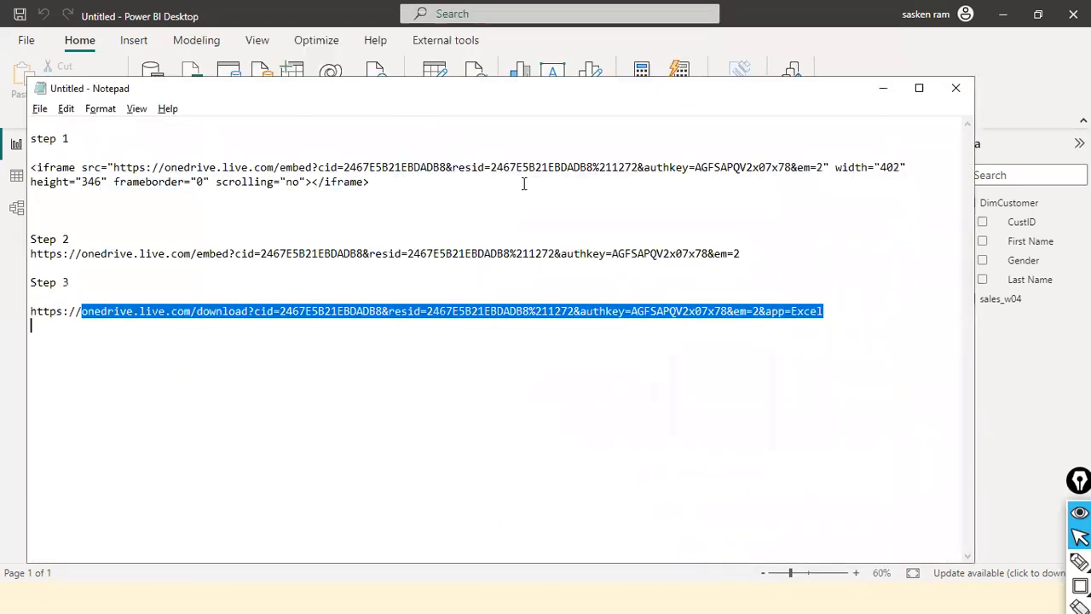
Step: Switch to the Power Query Editor holding the RetailStore query, then close it and apply the changes
key(alt+Tab)
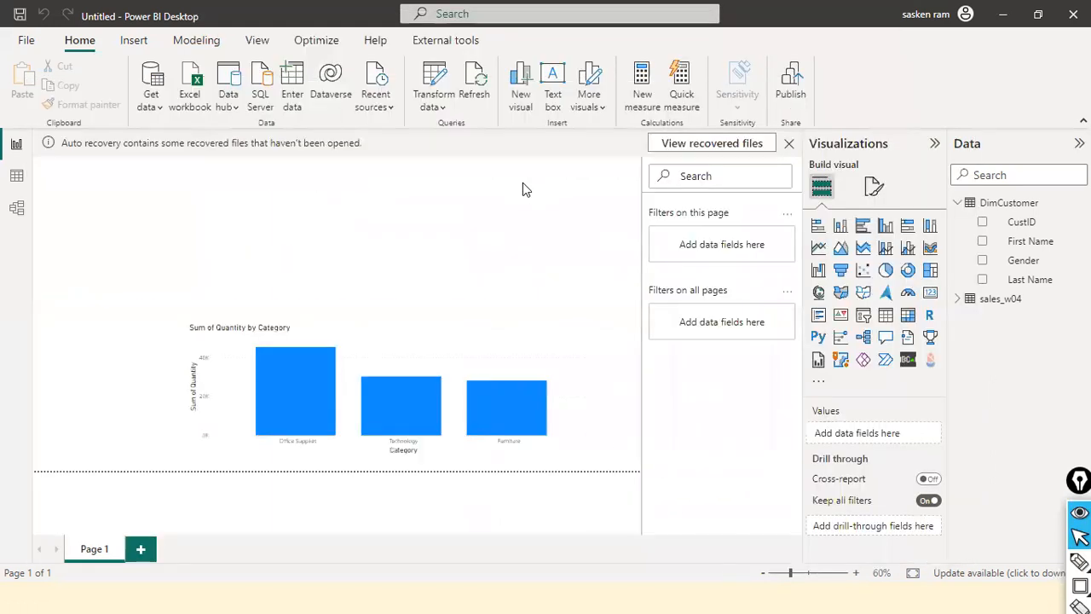
key(alt+Tab)
key(alt+Tab)
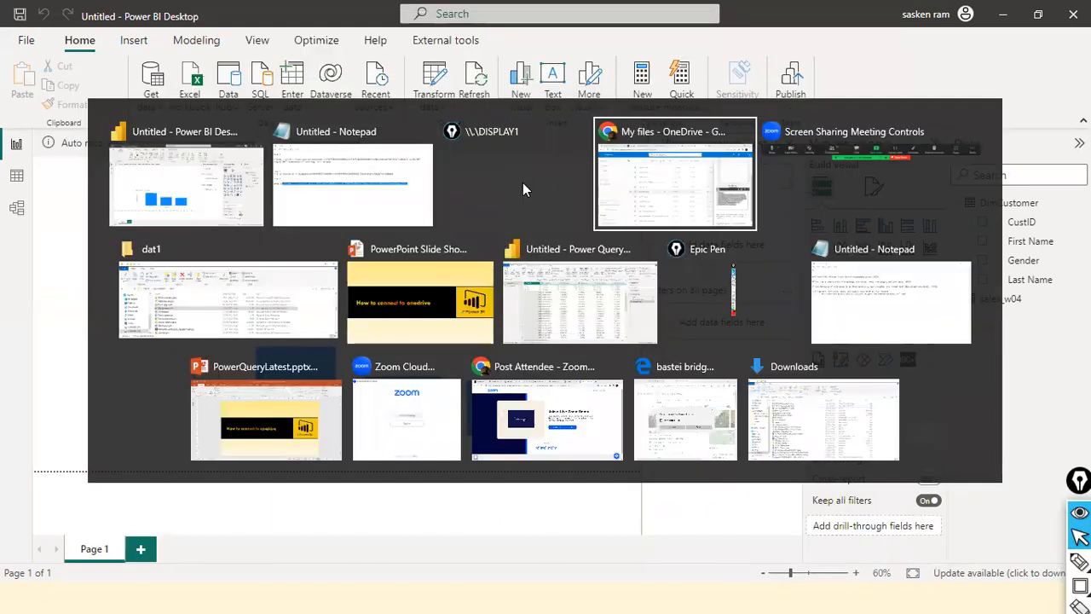
key(alt+Tab)
key(alt+Tab)
key(alt+Tab)
key(alt+Tab)
key(alt+Tab)
key(alt+Tab)
key(alt+Tab)
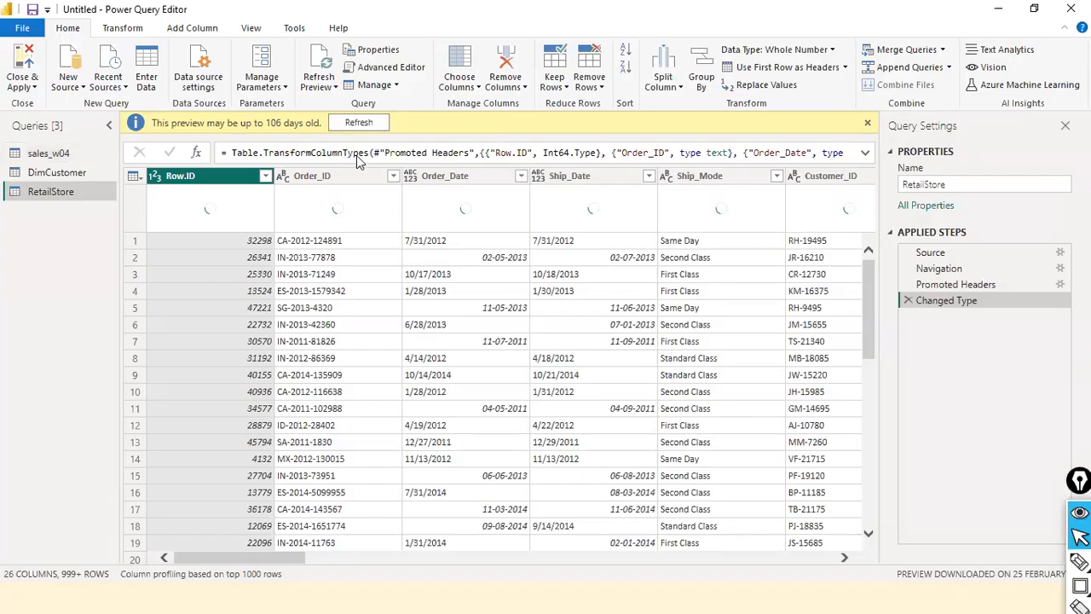
key(alt+Tab)
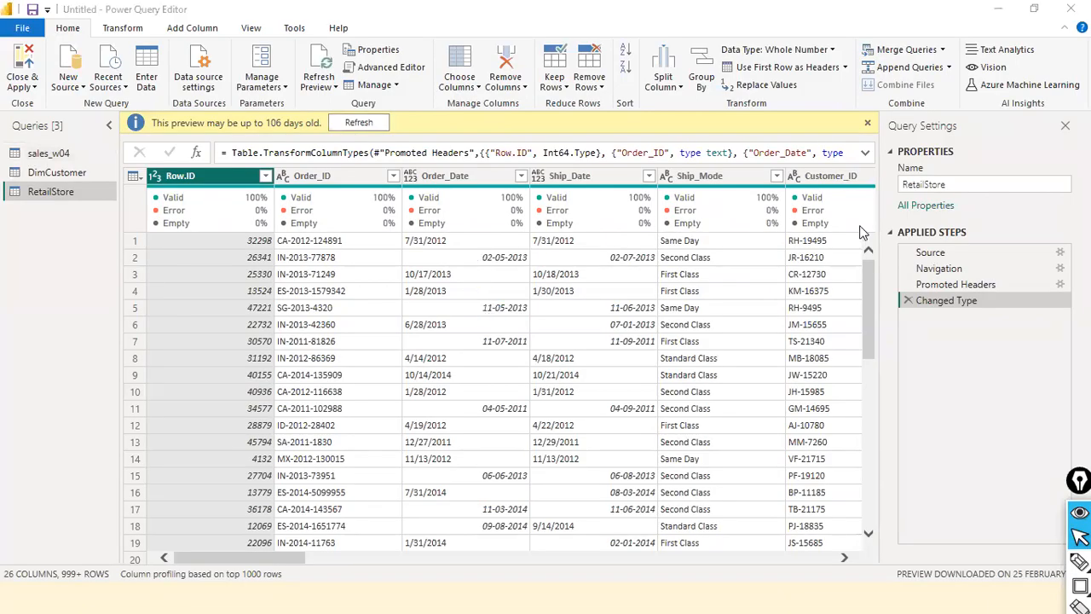
click(21, 29)
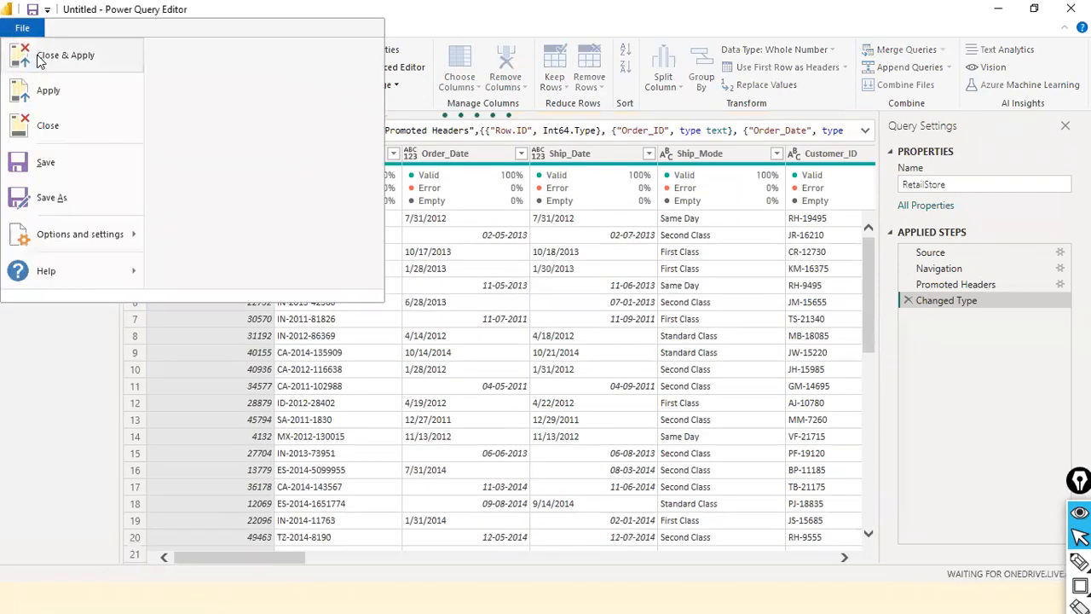
click(49, 54)
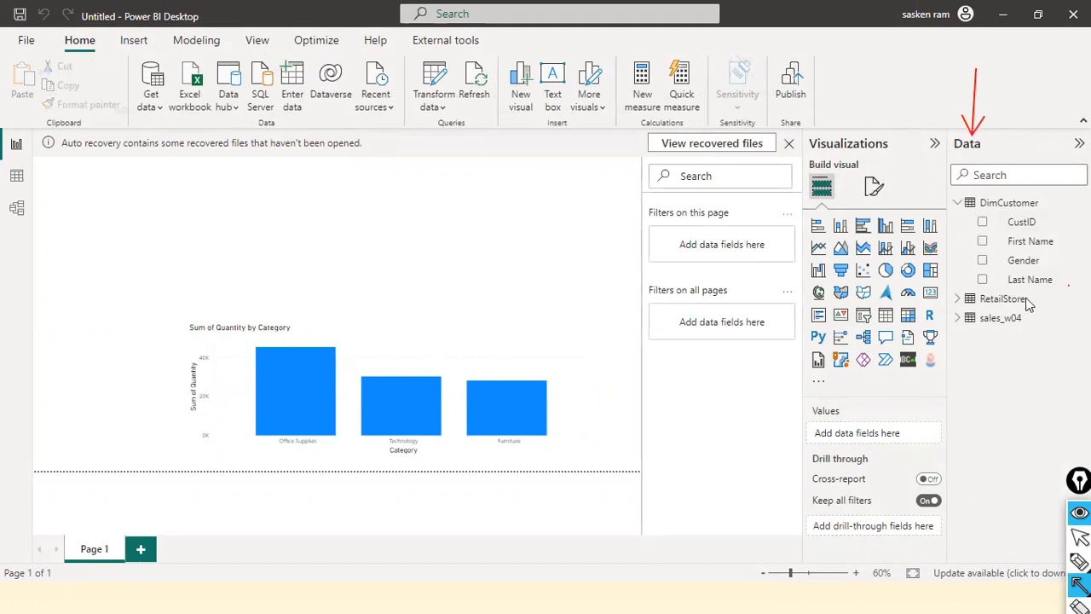
Step: Point out the RetailStore table, expand it to review its fields, and collapse both the RetailStore and DimCustomer tables
drag(1068, 287, 1027, 299)
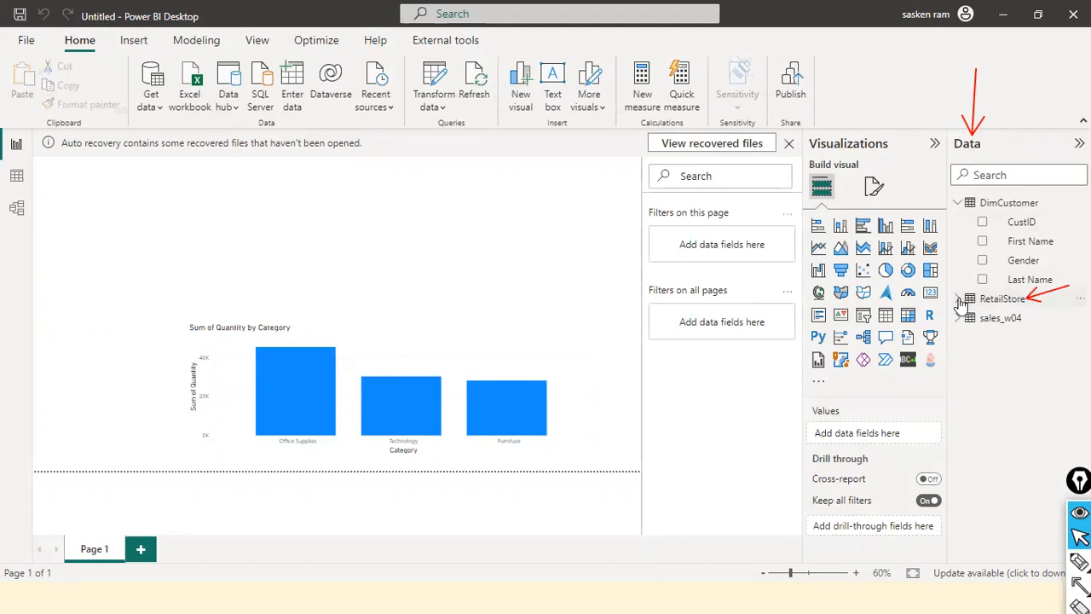
click(959, 300)
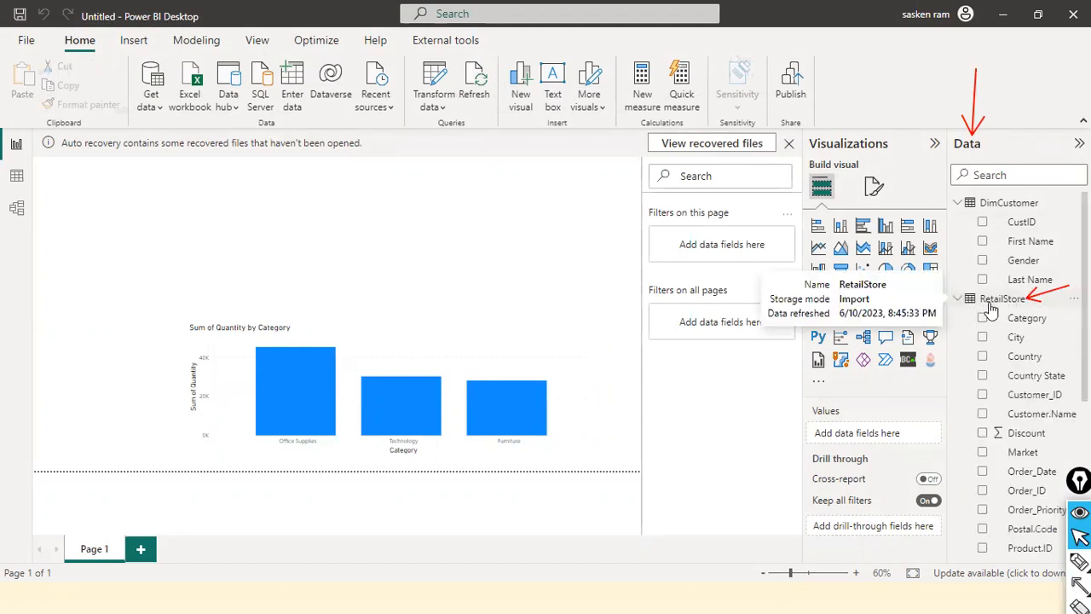
scroll(986, 326, down, 1)
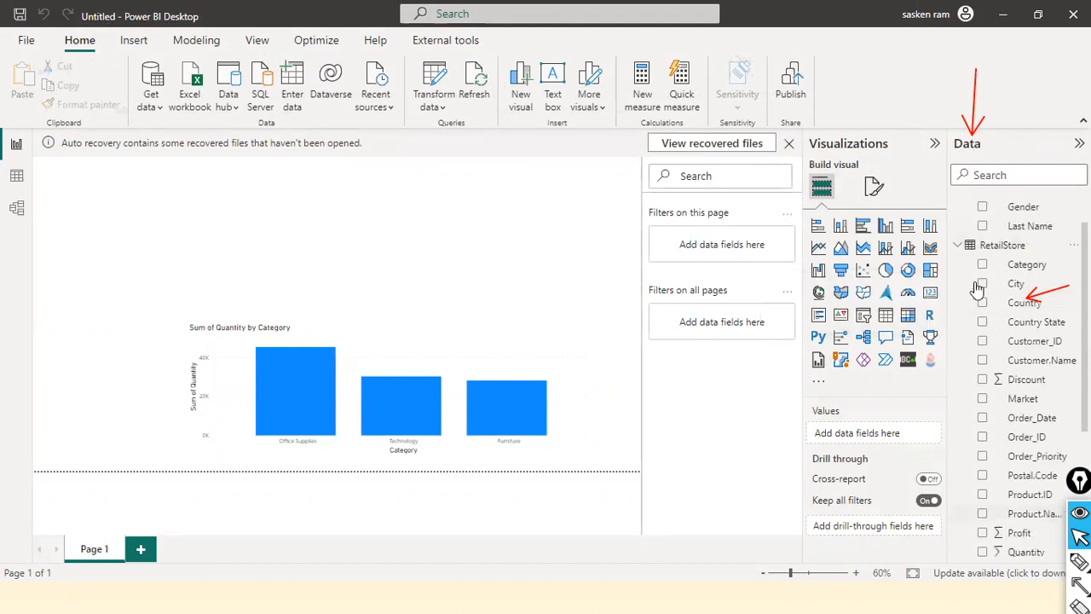
click(960, 247)
click(961, 205)
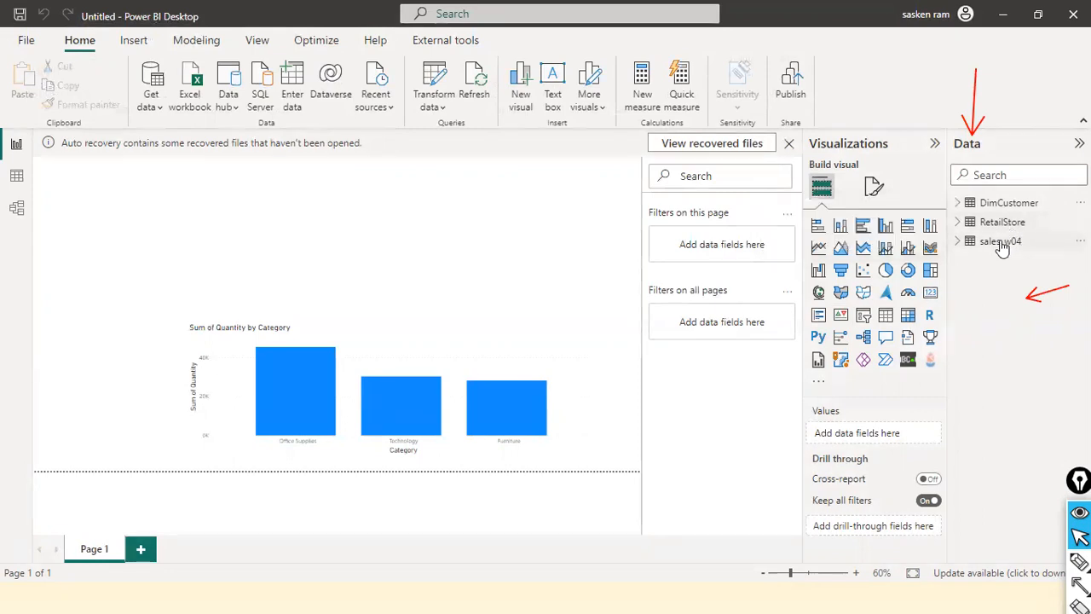
Step: Review the rows of DimCustomer, RetailStore and sales_w04 in the Table view, leaving sales_w04 collapsed and DimCustomer selected
mouse_move(1008, 244)
click(14, 179)
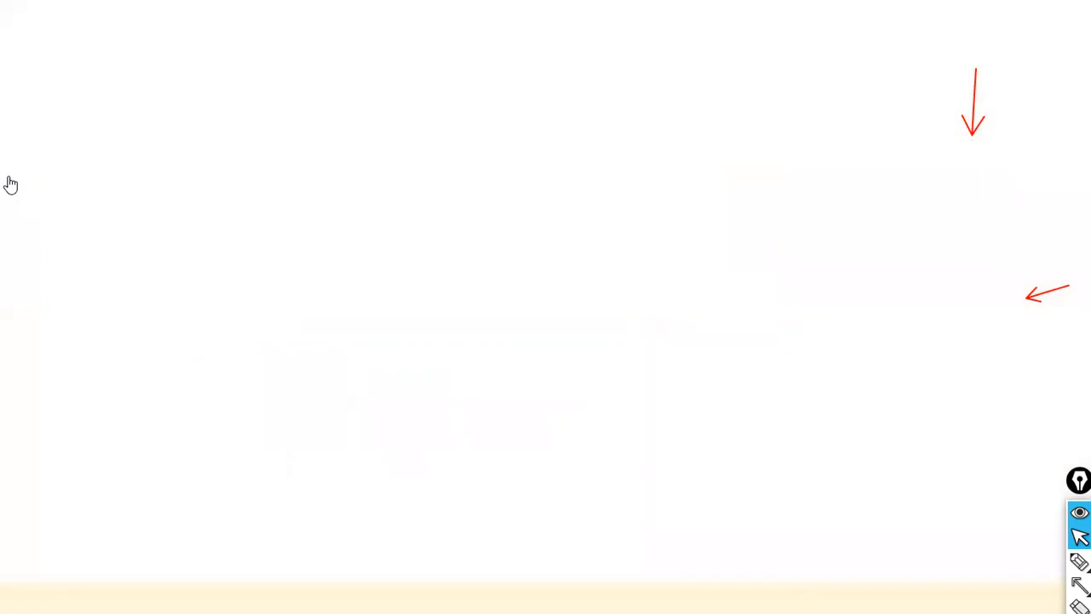
click(922, 203)
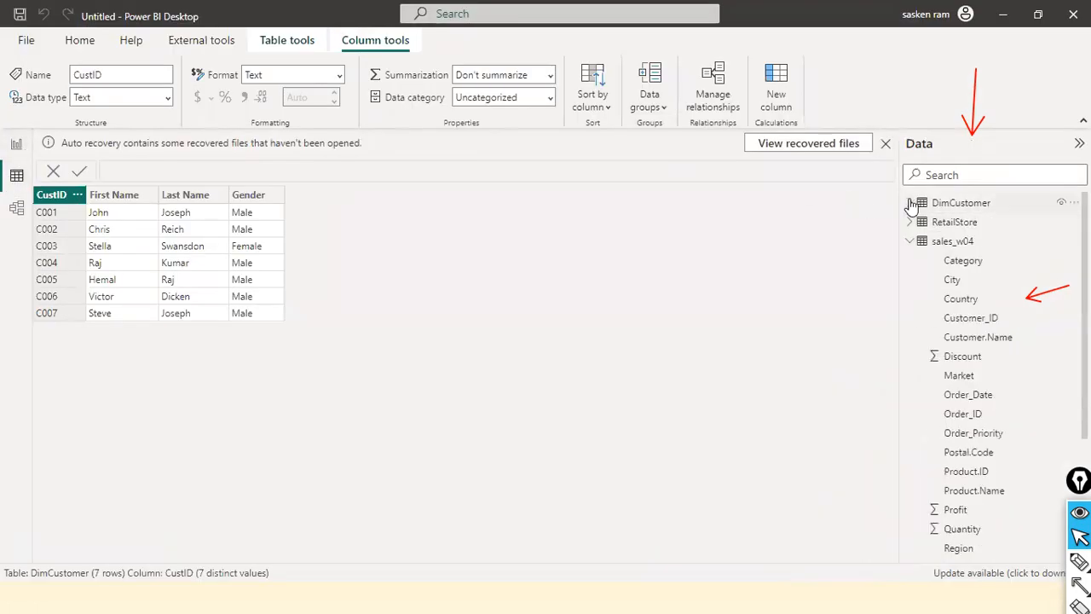
click(943, 224)
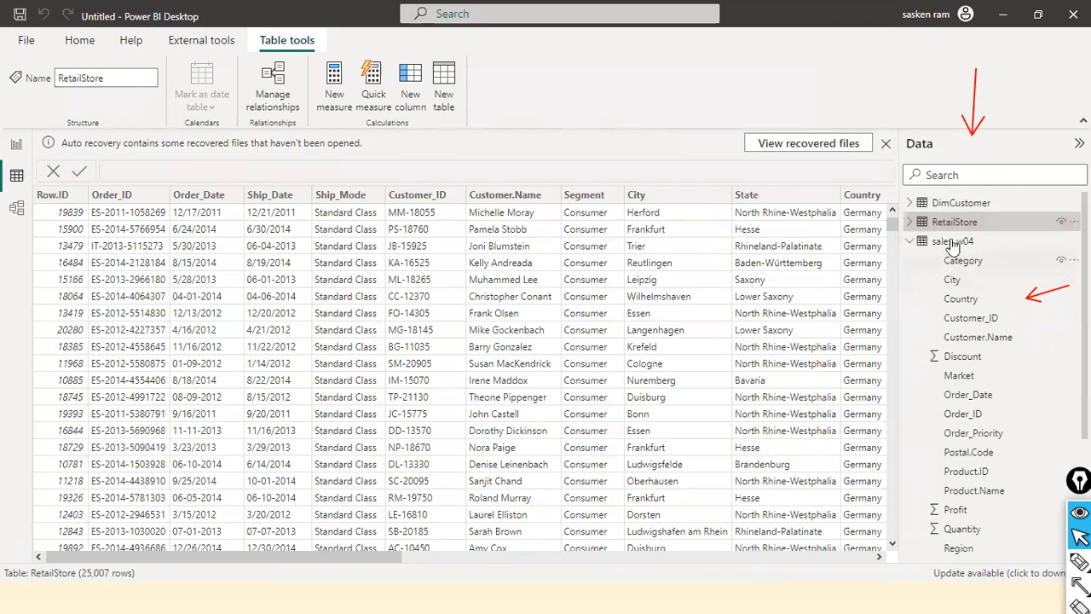
click(952, 242)
click(959, 203)
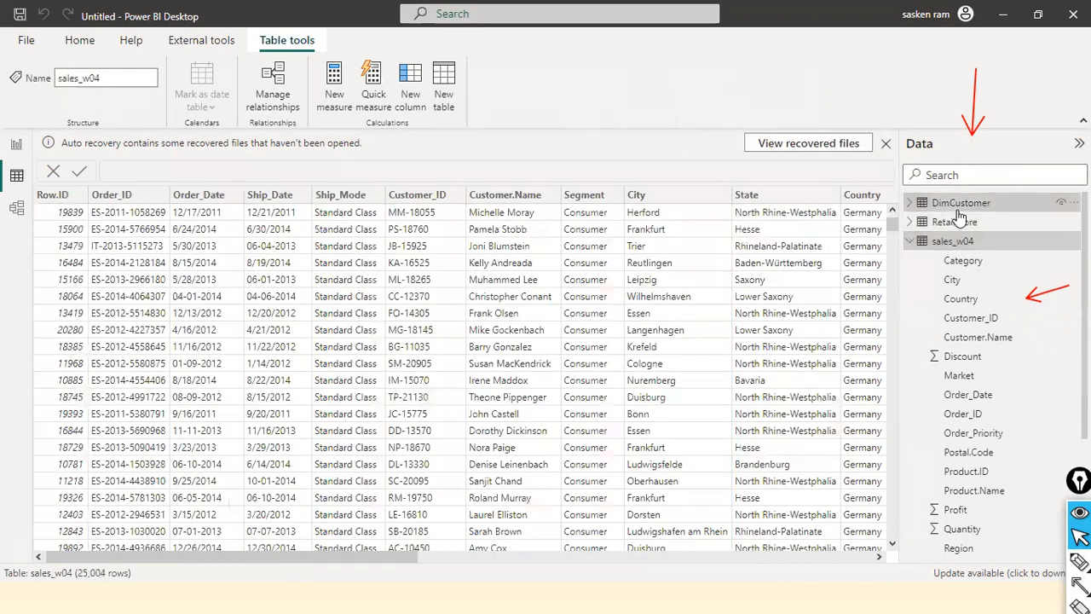
click(910, 243)
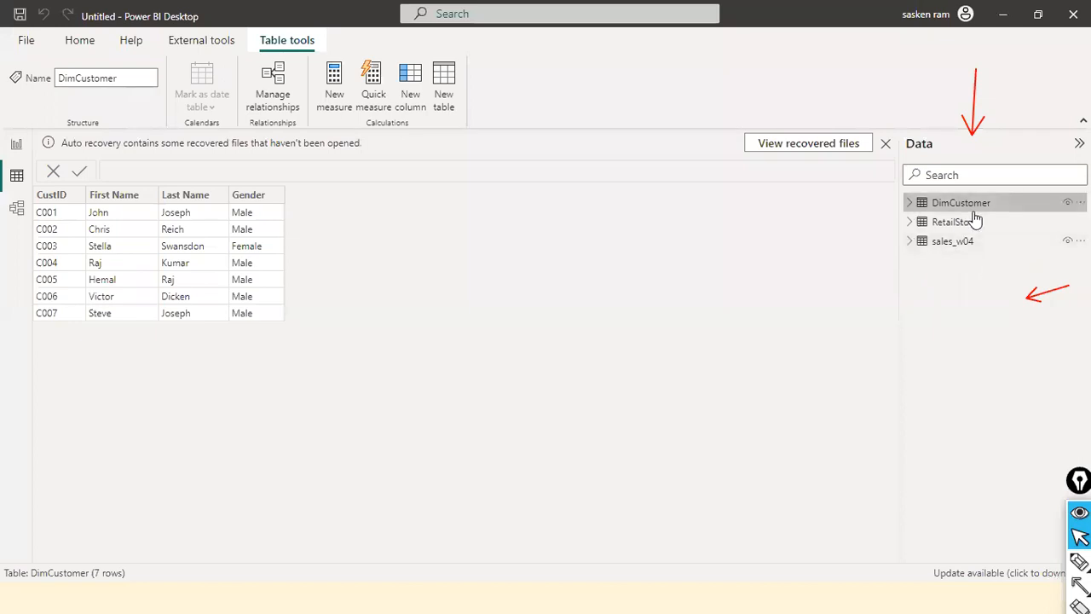
mouse_move(974, 217)
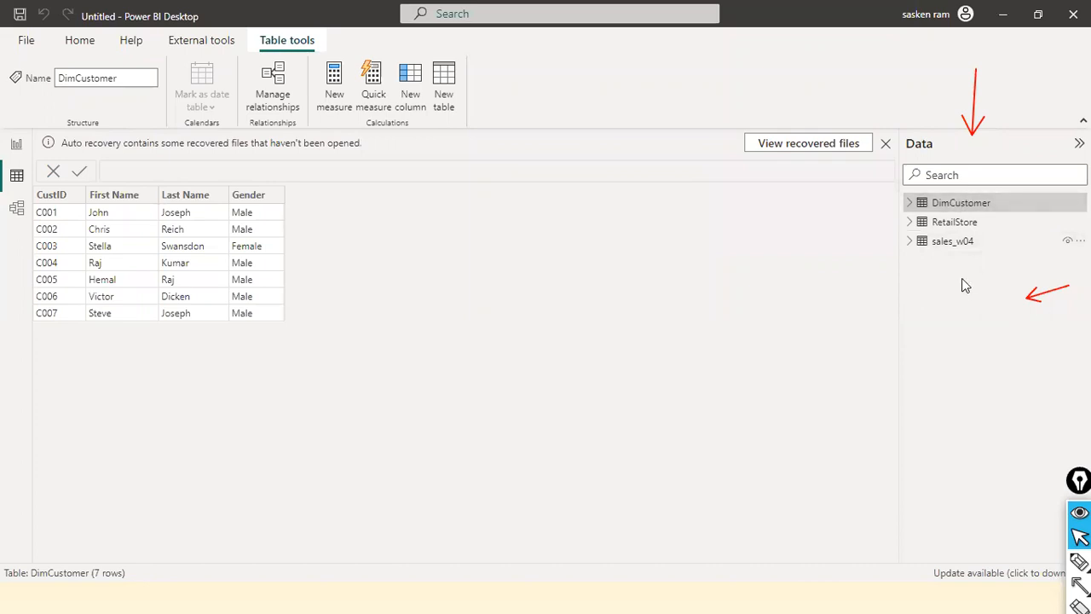
Step: Arrange the DimCustomer and RetailStore cards closer to sales_w04 in the Model view
click(15, 147)
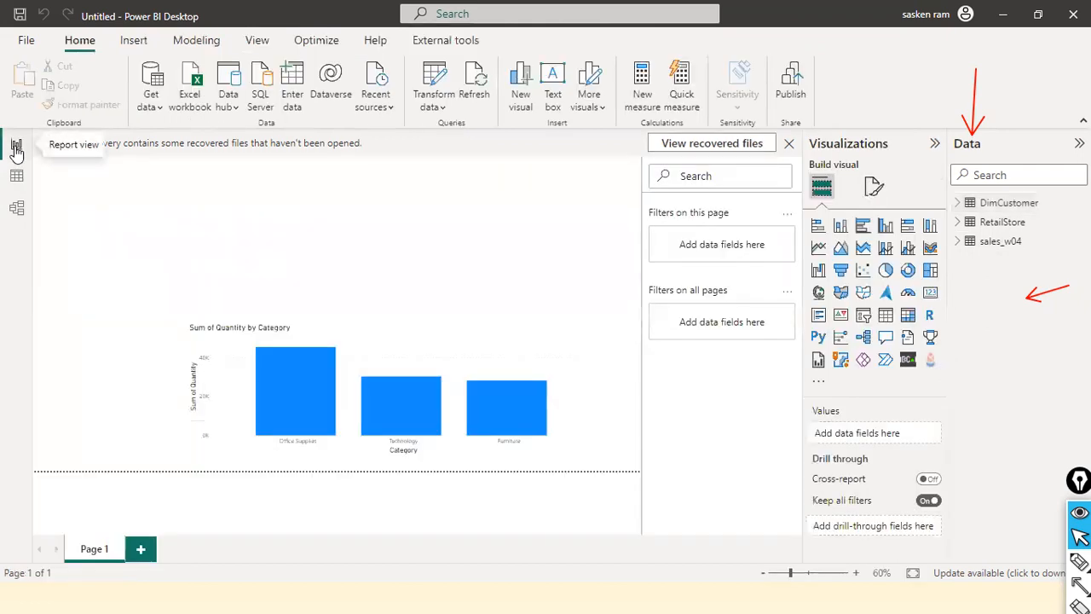
click(19, 208)
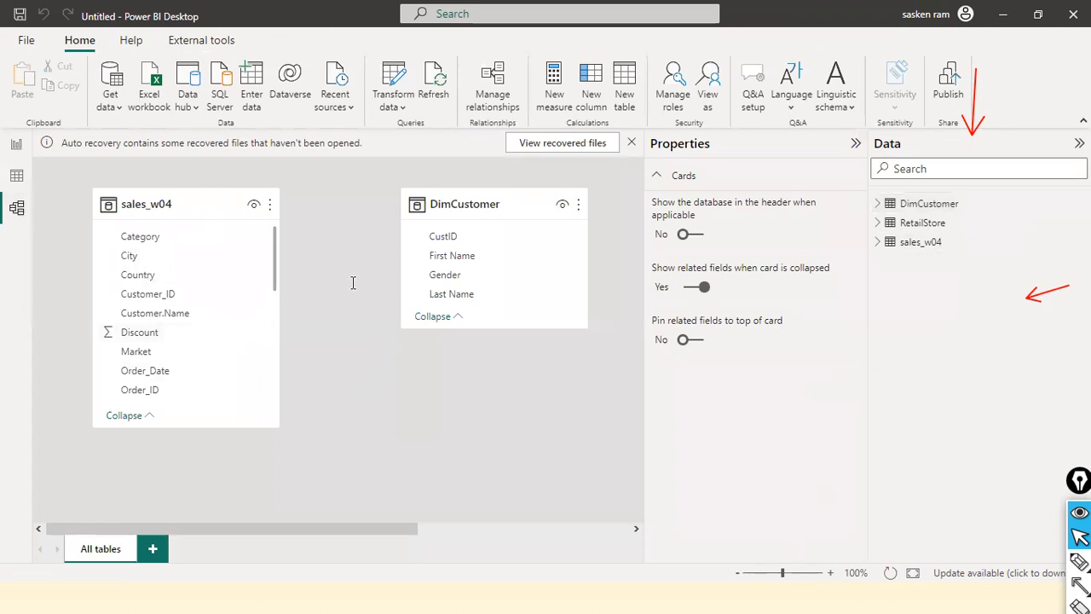
drag(500, 216, 425, 241)
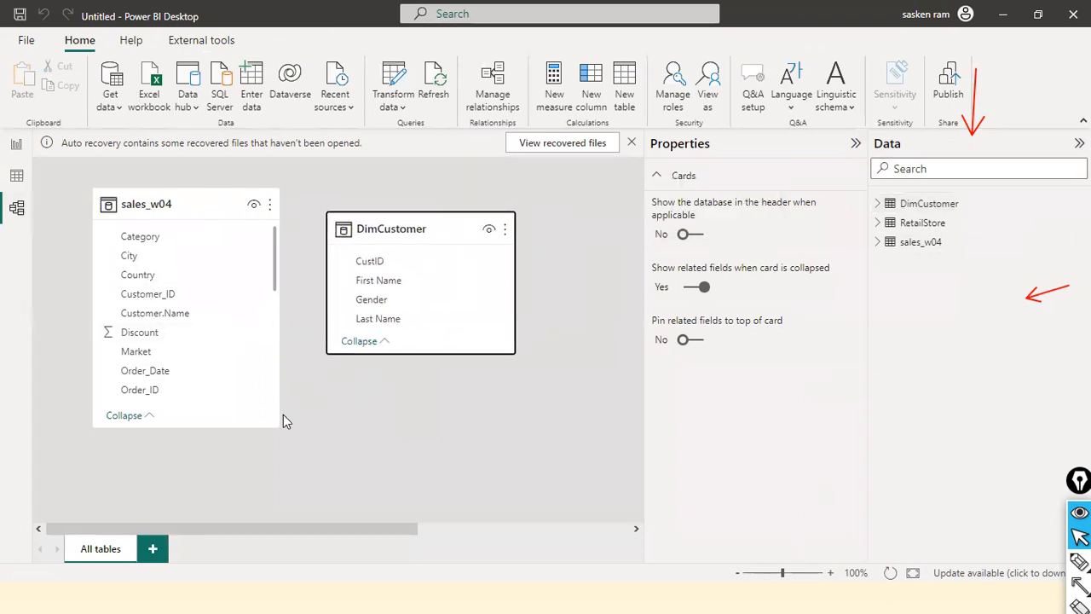
drag(240, 526, 452, 521)
drag(492, 212, 590, 238)
drag(202, 530, 114, 541)
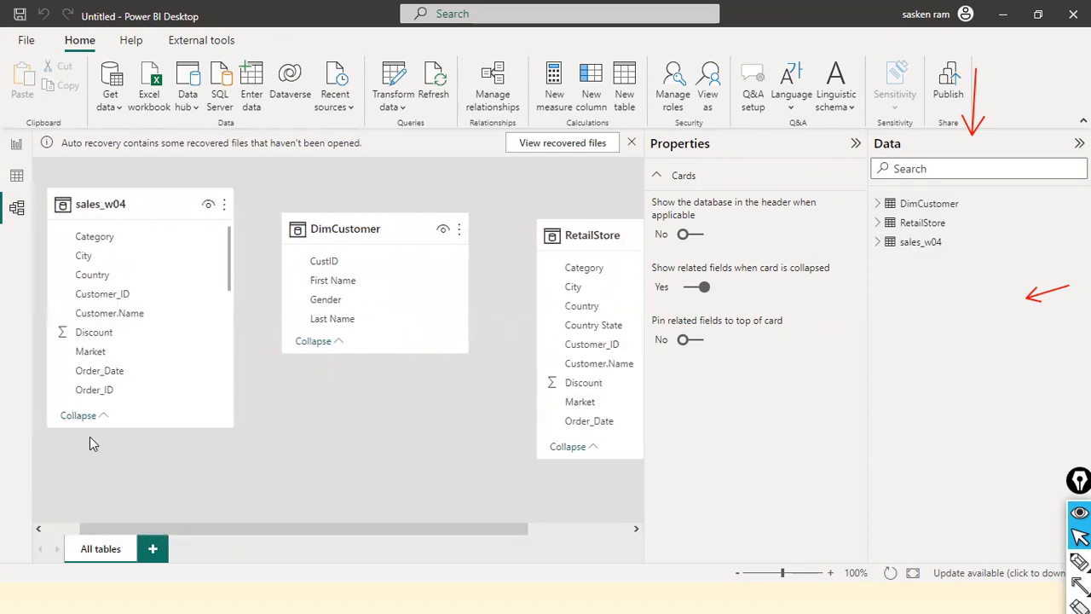
Step: Inspect the data type of the Country column in sales_w04, point it out with a temporary arrow, and return to the Report view
click(102, 277)
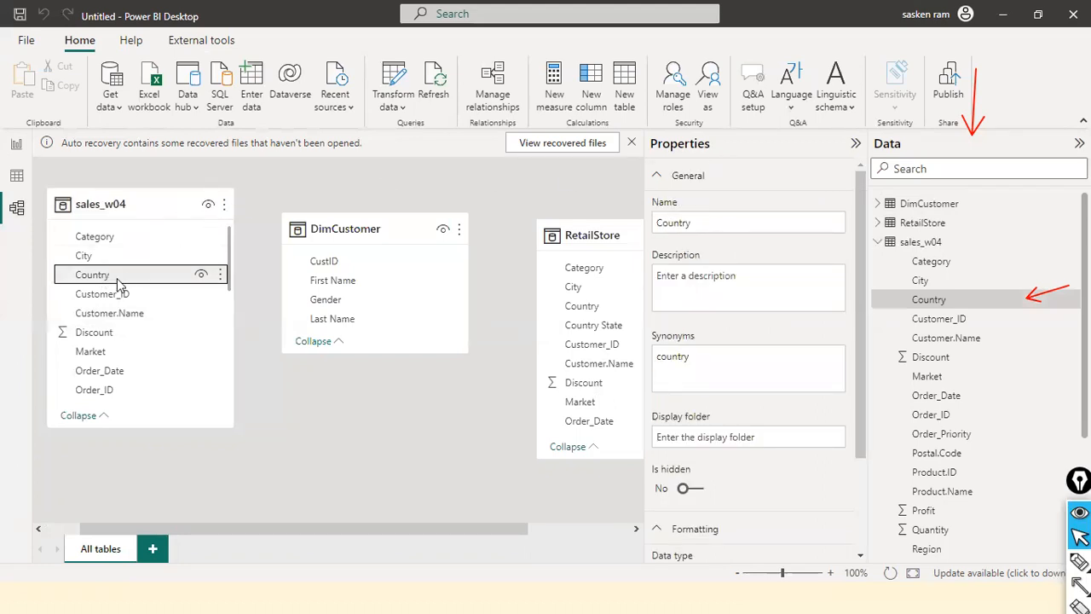
scroll(746, 273, down, 2)
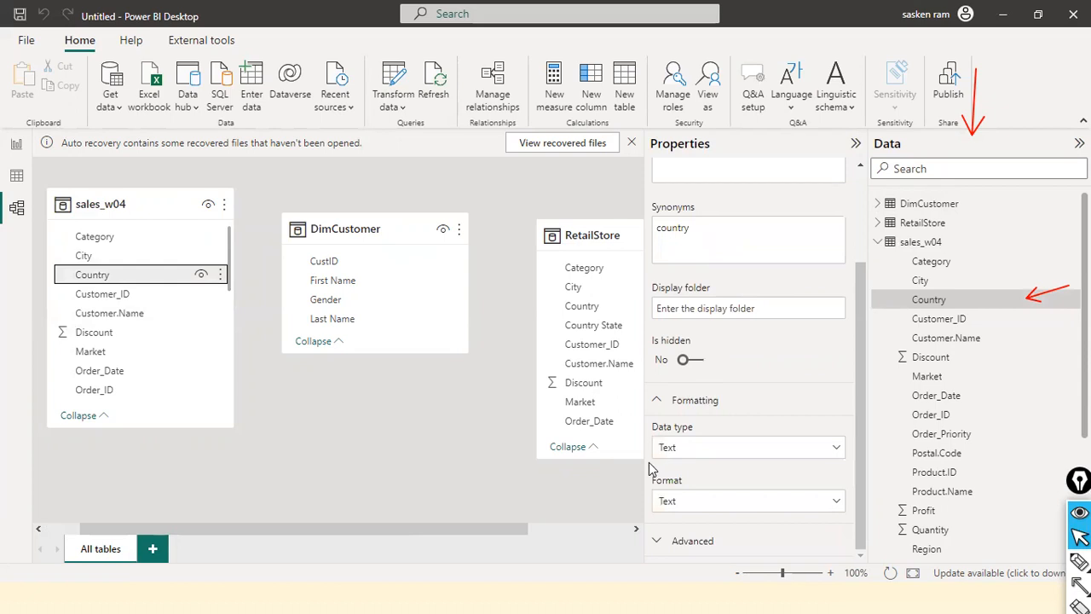
key(ctrl+shift+a)
drag(147, 275, 653, 432)
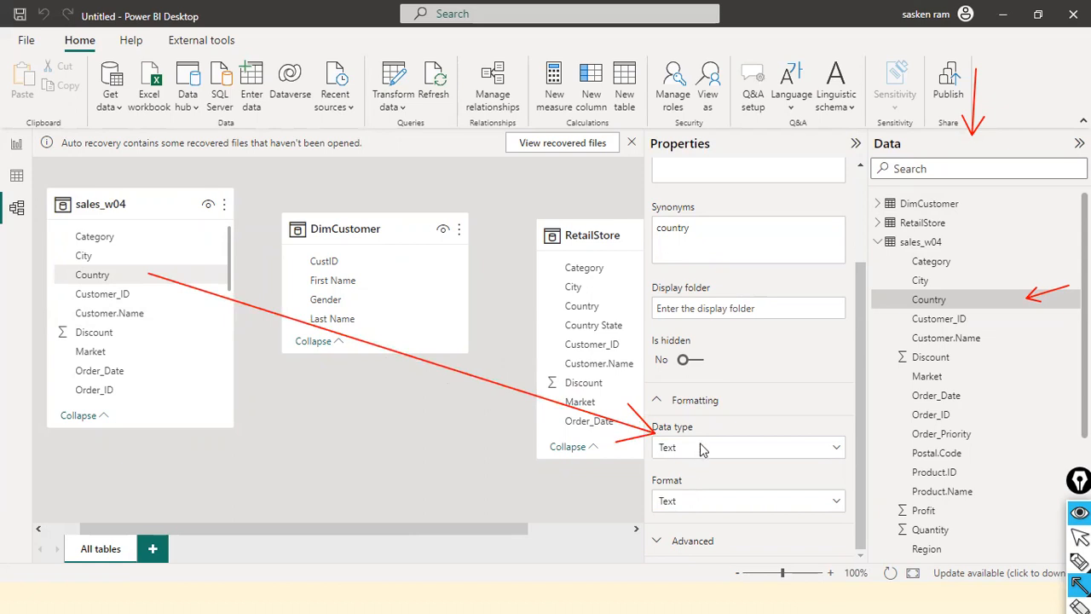
key(ctrl+shift+7)
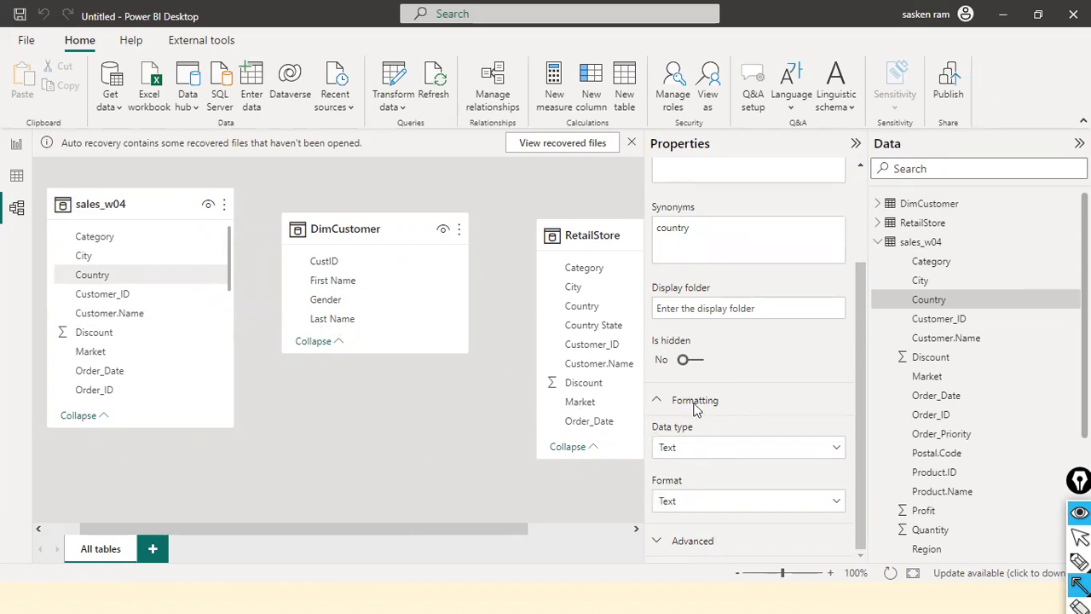
key(ctrl+shift+2)
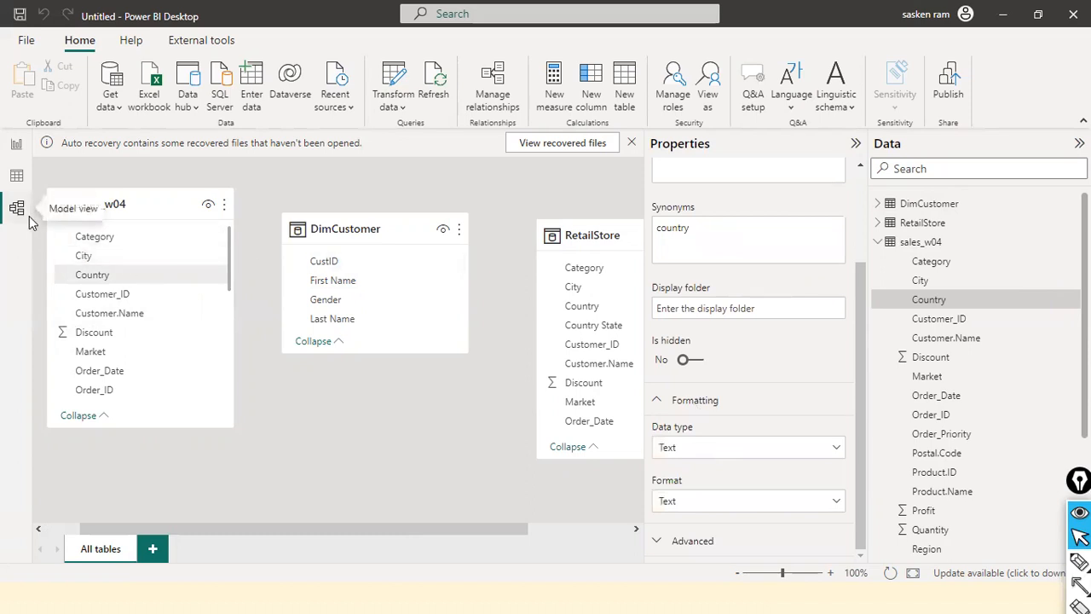
click(21, 147)
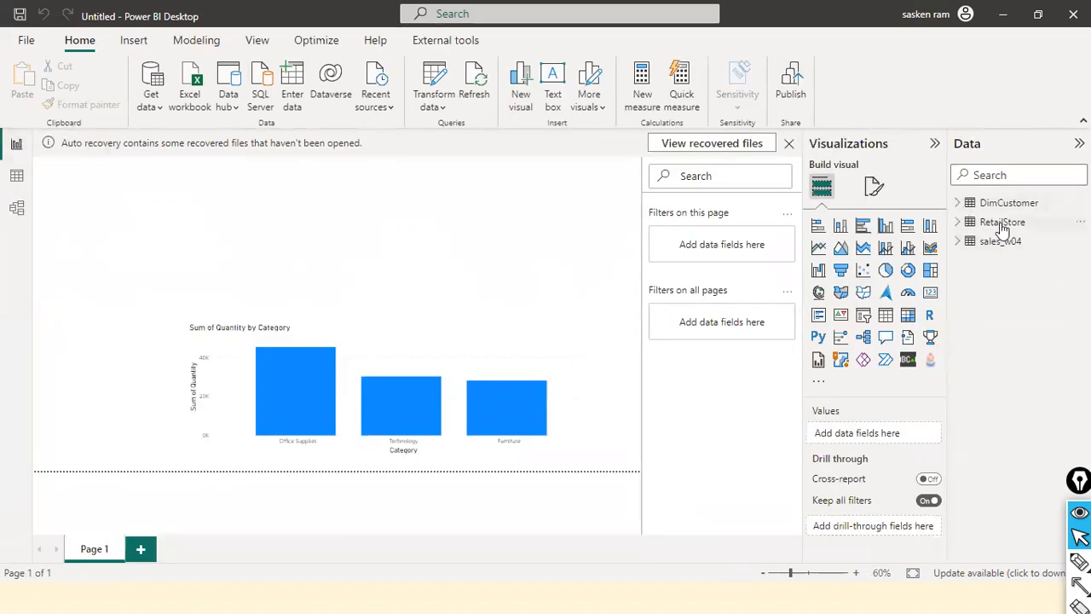
Step: Save the report in the dat1 folder on drive D as Day1_DataLoad_Demo
mouse_move(1002, 230)
click(22, 41)
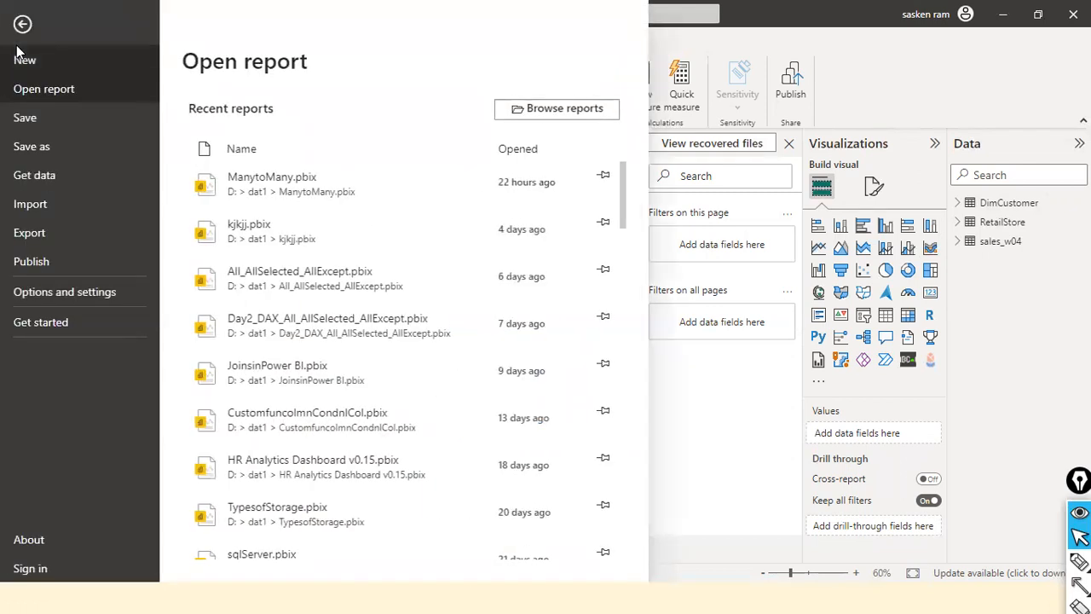
click(722, 418)
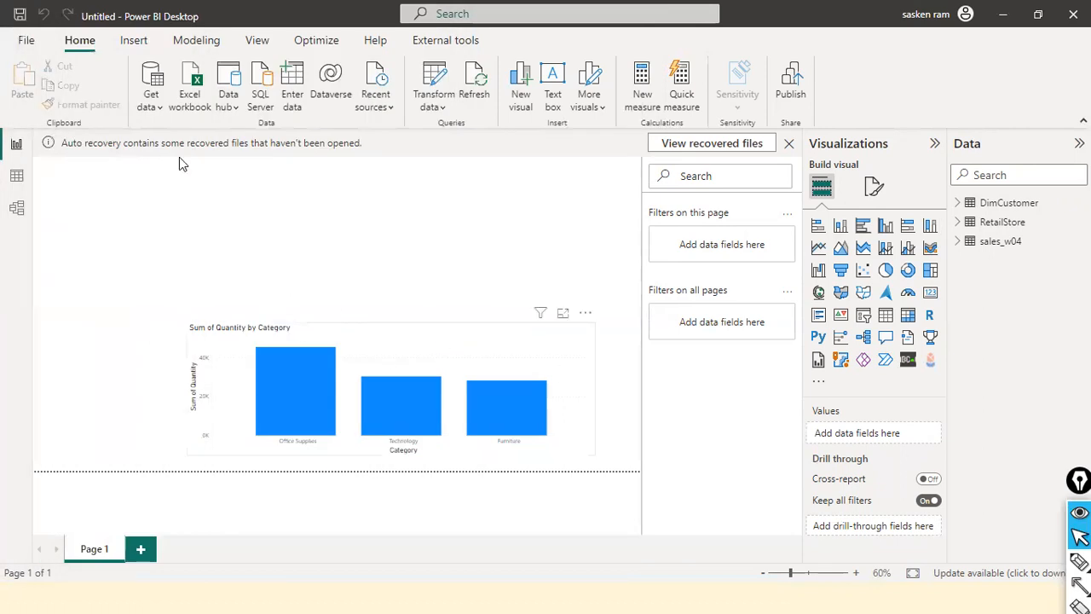
click(23, 41)
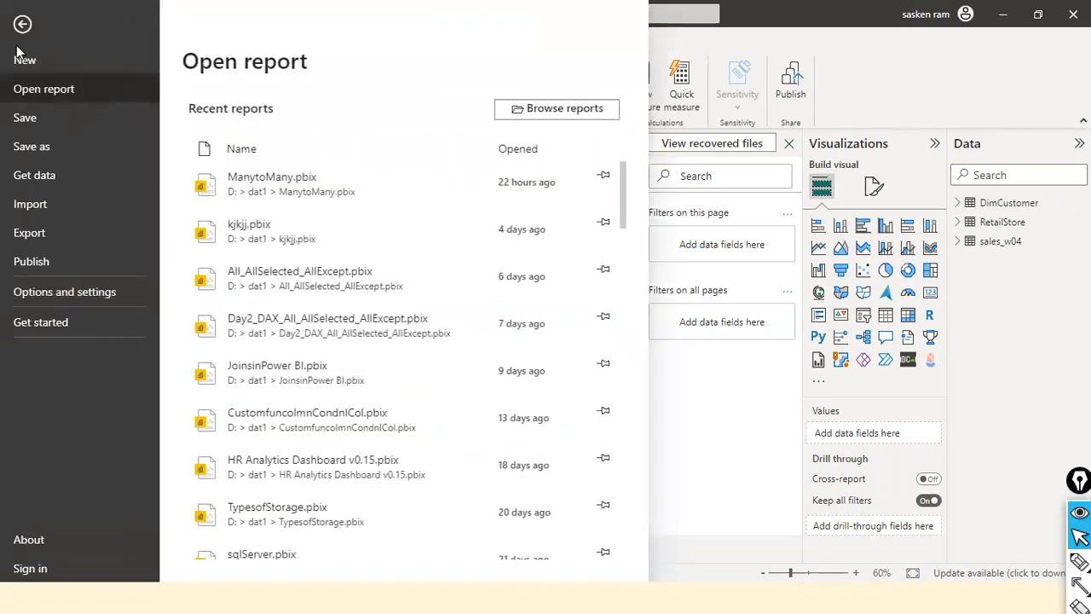
click(34, 147)
text(Day1)
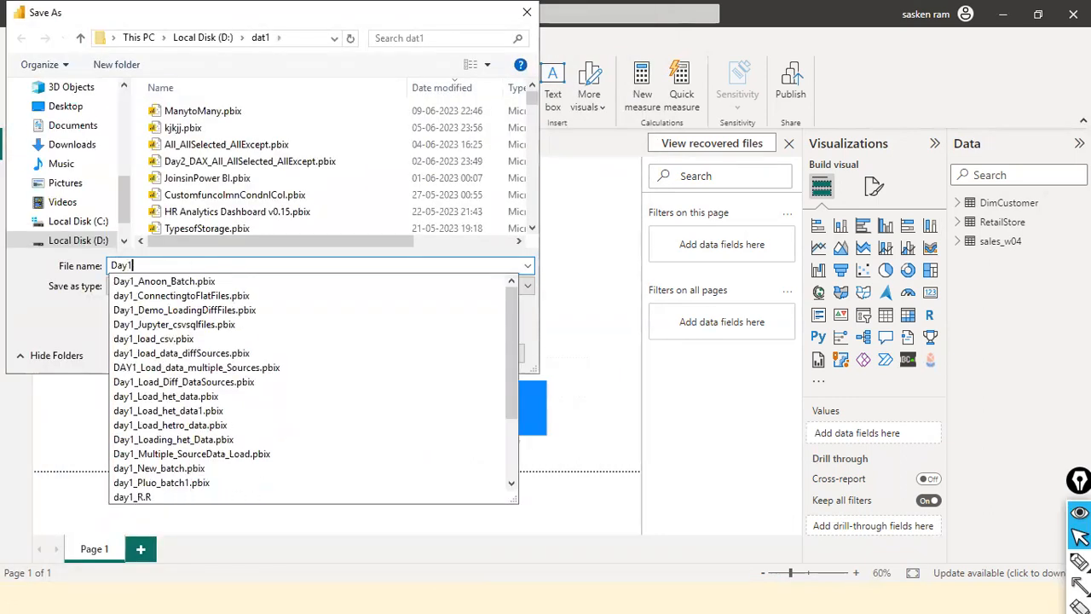
text(_Data)
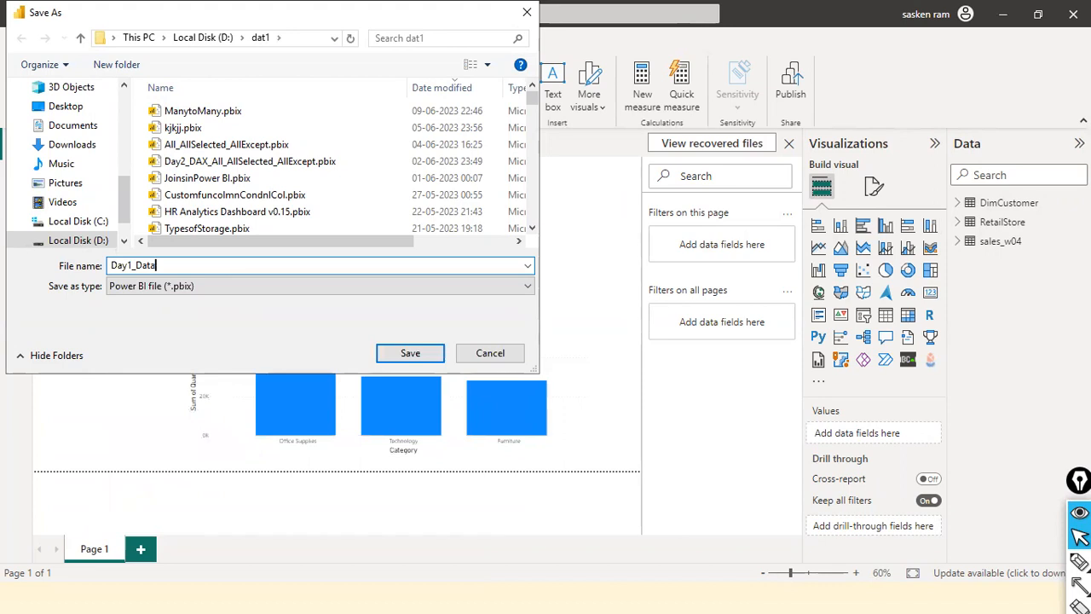
text(Load_E)
key(BackSpace)
text(Demo)
key(Return)
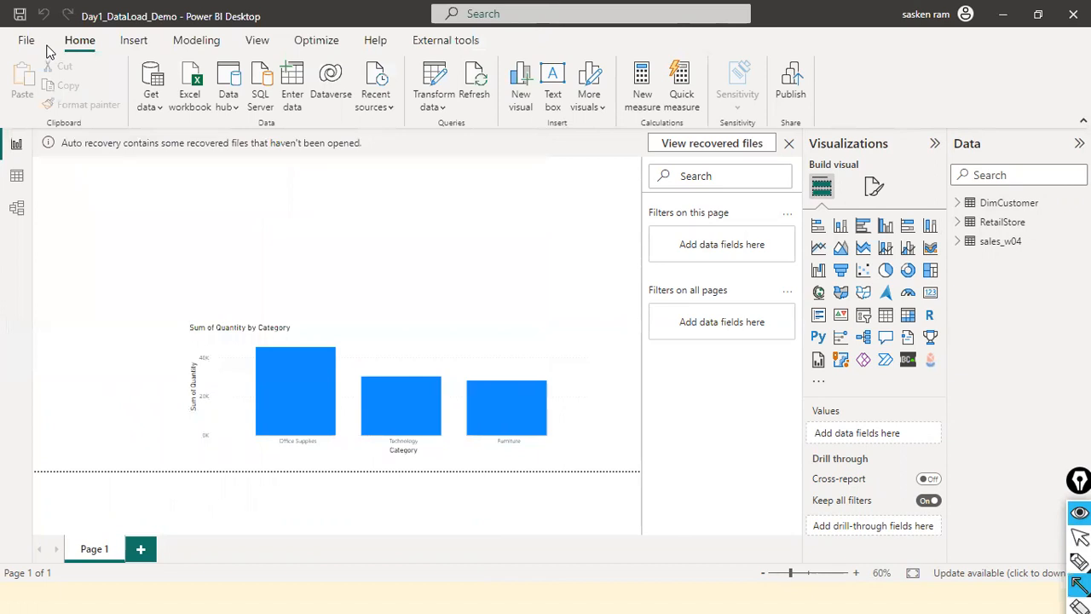
Step: Mark the report's name in the title with a red rectangle, then look through the open windows, including the dat1 folder, and return
mouse_move(53, 2)
mouse_down()
mouse_move(210, 48)
mouse_move(170, 18)
mouse_move(184, 26)
mouse_up()
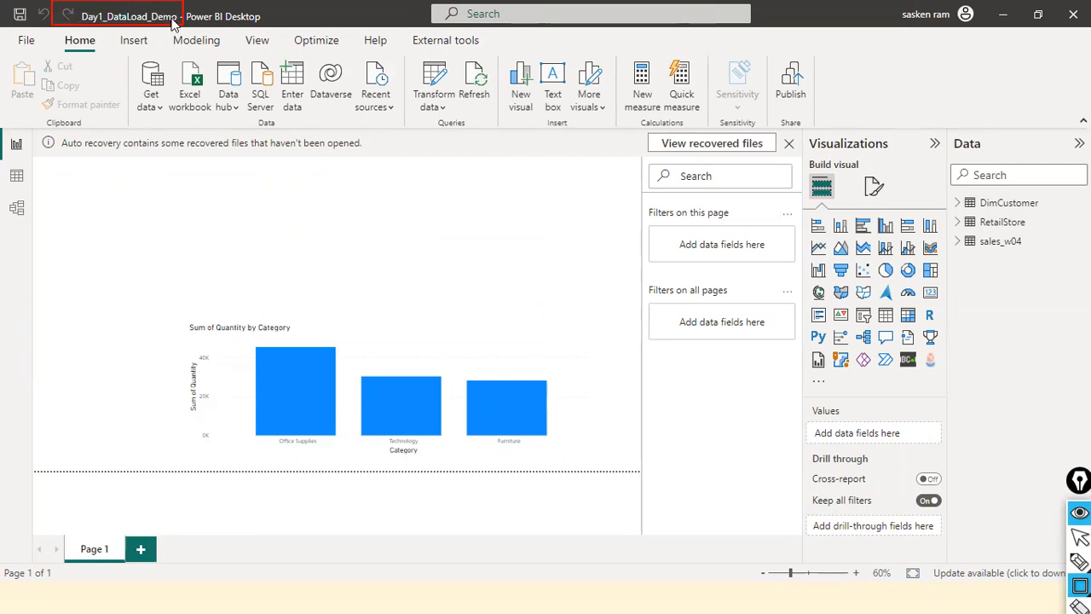
key(alt+Tab)
key(alt+Tab)
key(alt+Tab)
key(alt+Tab)
key(alt+Tab)
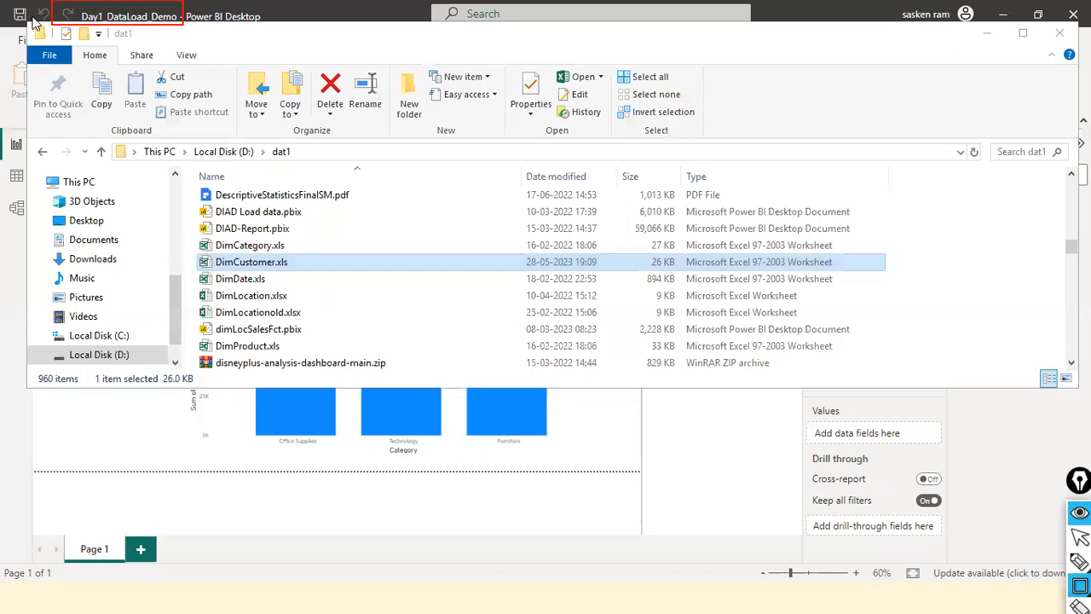
key(alt+Tab)
key(alt+Tab)
key(alt+Tab)
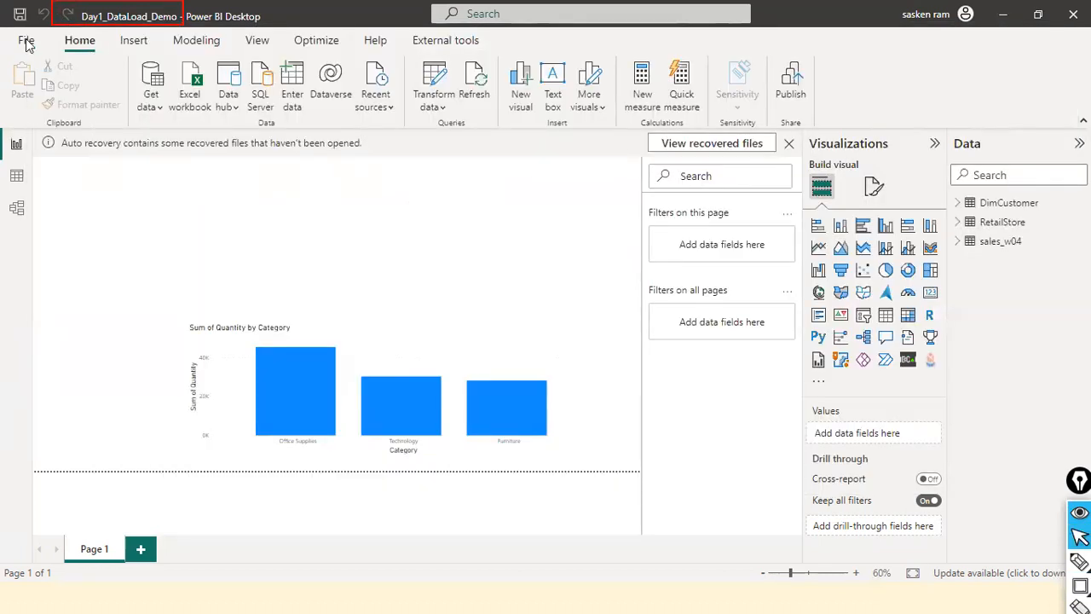
Step: Check the report's storage folder in the Save As dialog and cancel without saving again
click(25, 43)
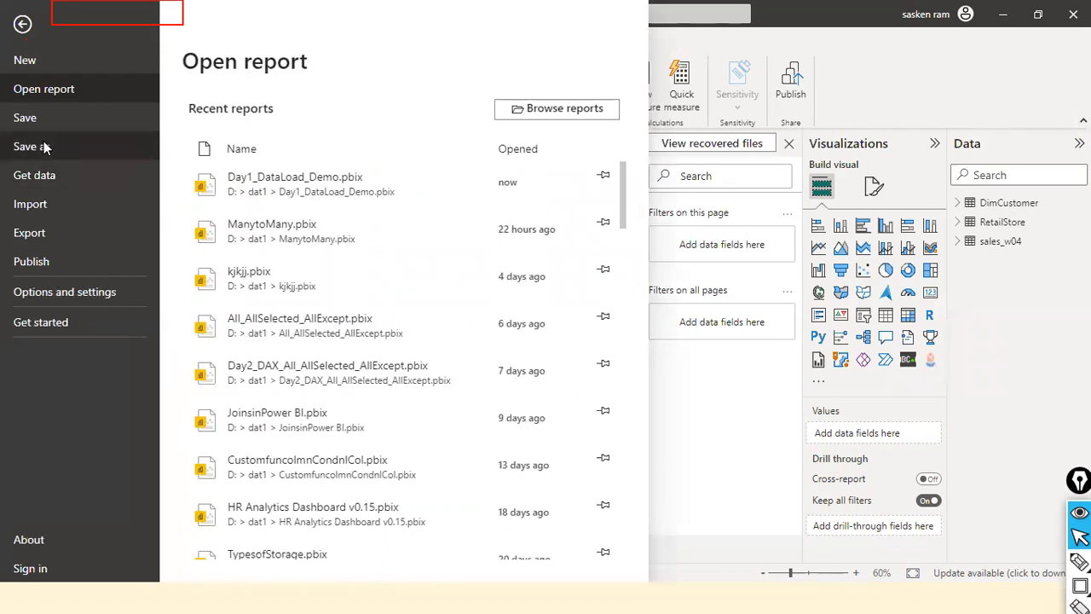
click(31, 146)
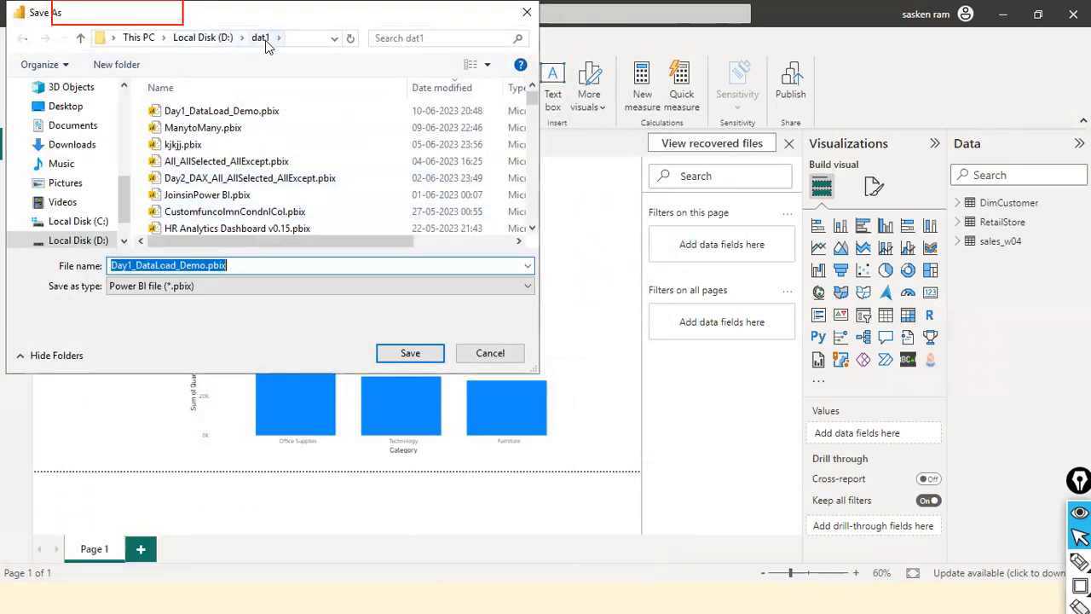
click(482, 354)
Step: Sort the dat1 folder in File Explorer by newest modification date, locate Day1_DataLoad_Demo.pbix, and switch back to Power BI Desktop
key(alt+Tab)
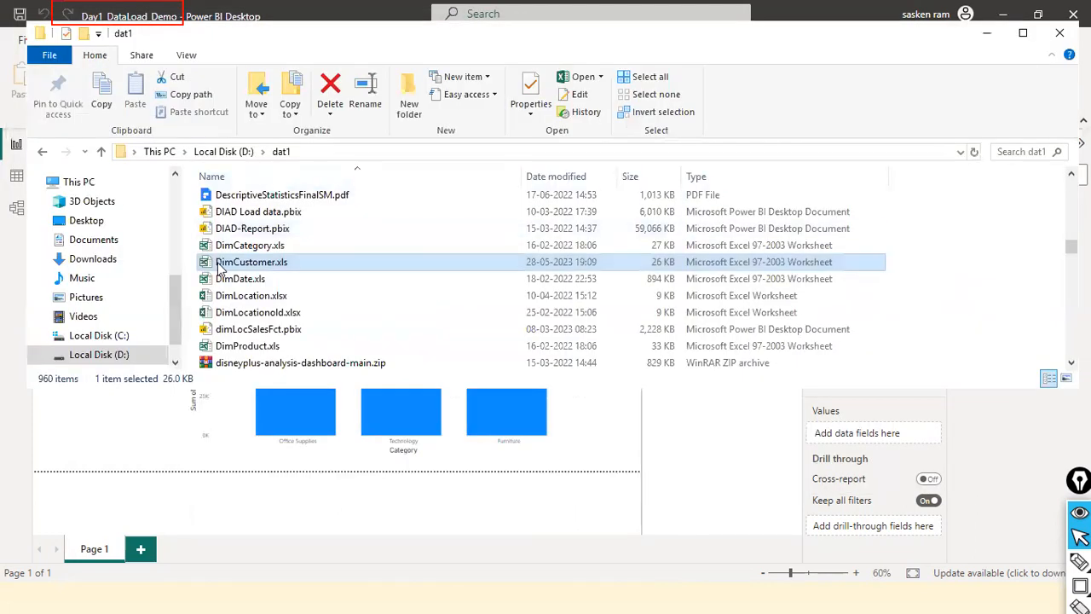
scroll(344, 255, up, 2)
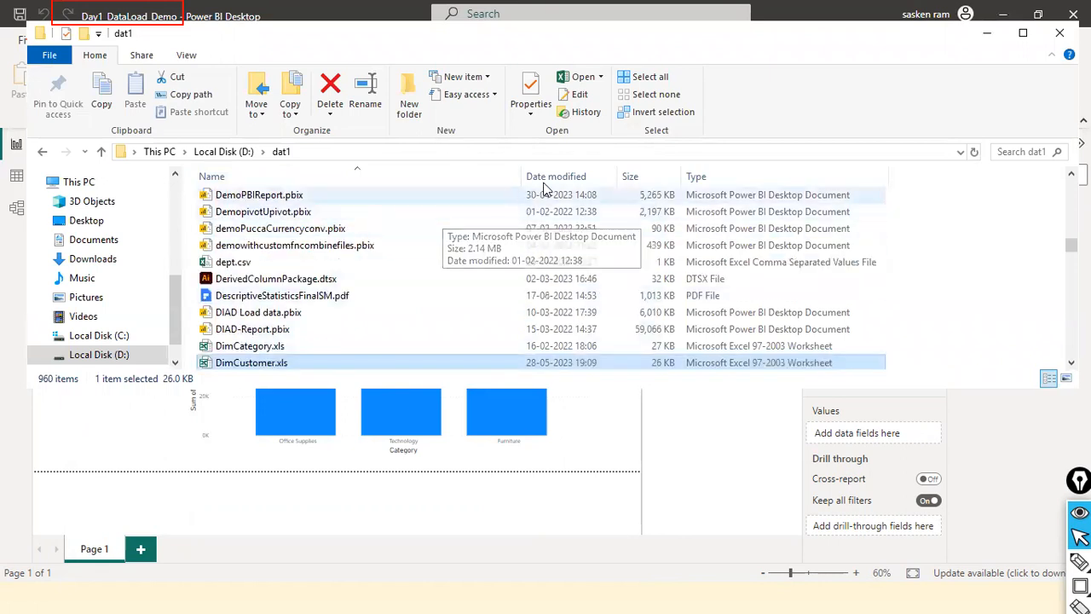
click(554, 176)
click(555, 176)
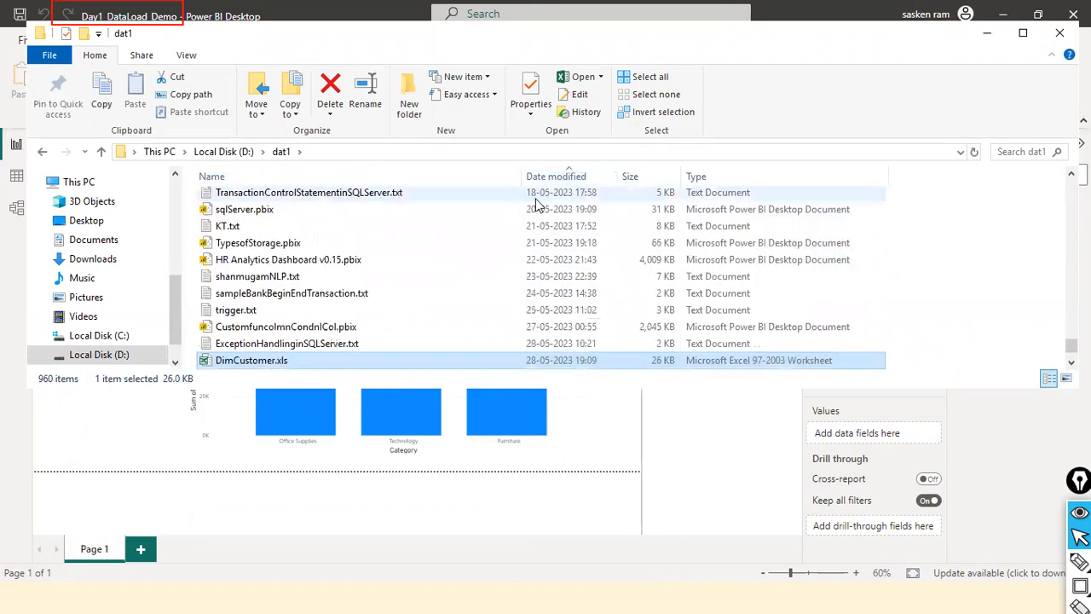
scroll(539, 209, up, 15)
scroll(539, 209, up, 20)
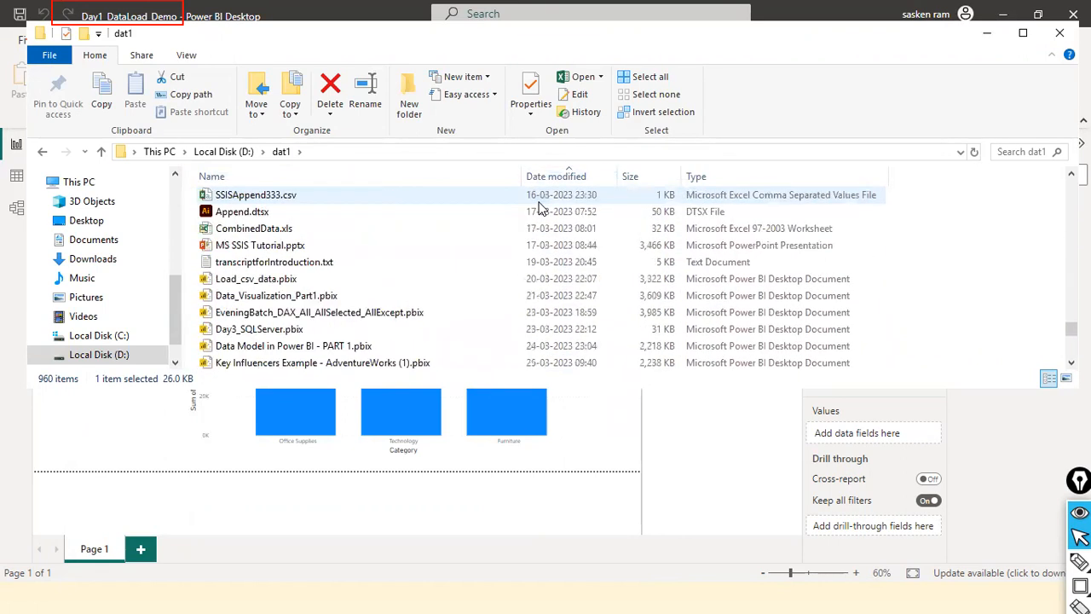
drag(1071, 321, 1072, 181)
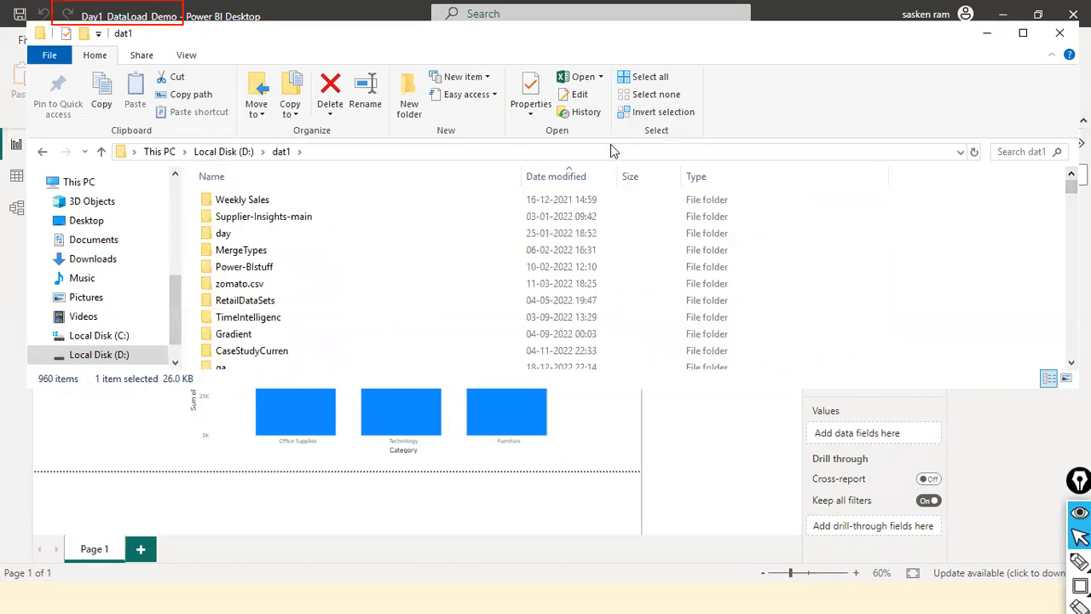
click(556, 176)
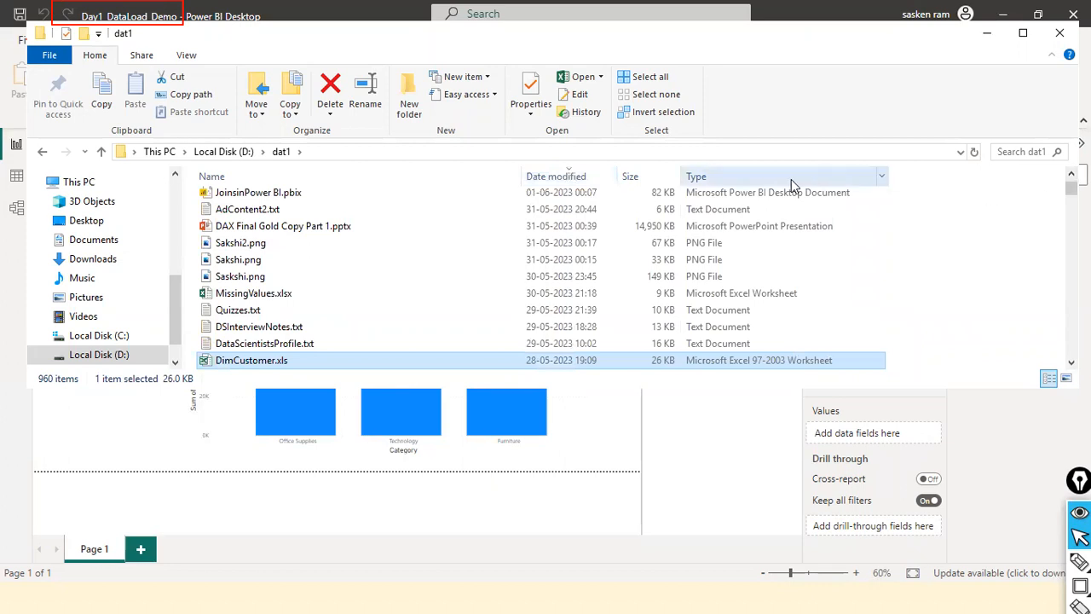
scroll(609, 203, up, 3)
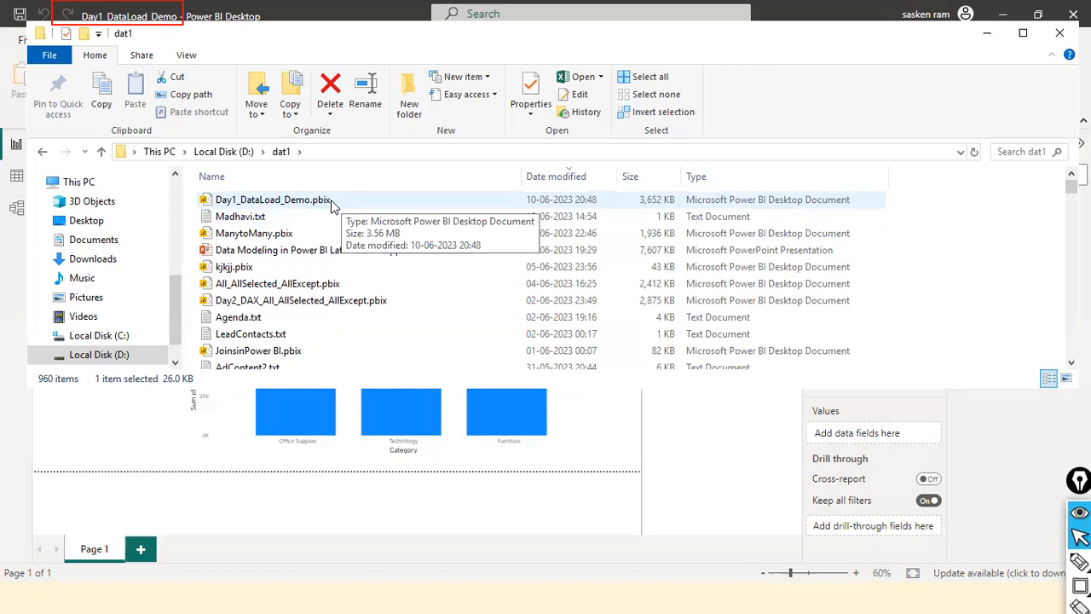
key(alt+Tab)
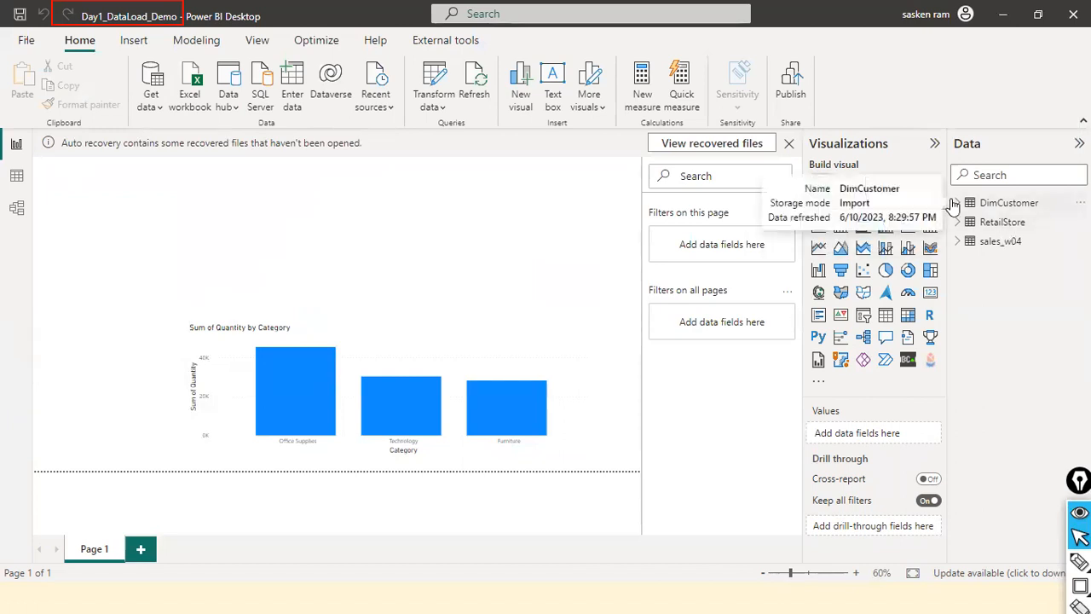
Step: Review the DimCustomer rows in Data view and the tables in Model view, select the Category field of sales_w04, and collapse its field list
click(17, 175)
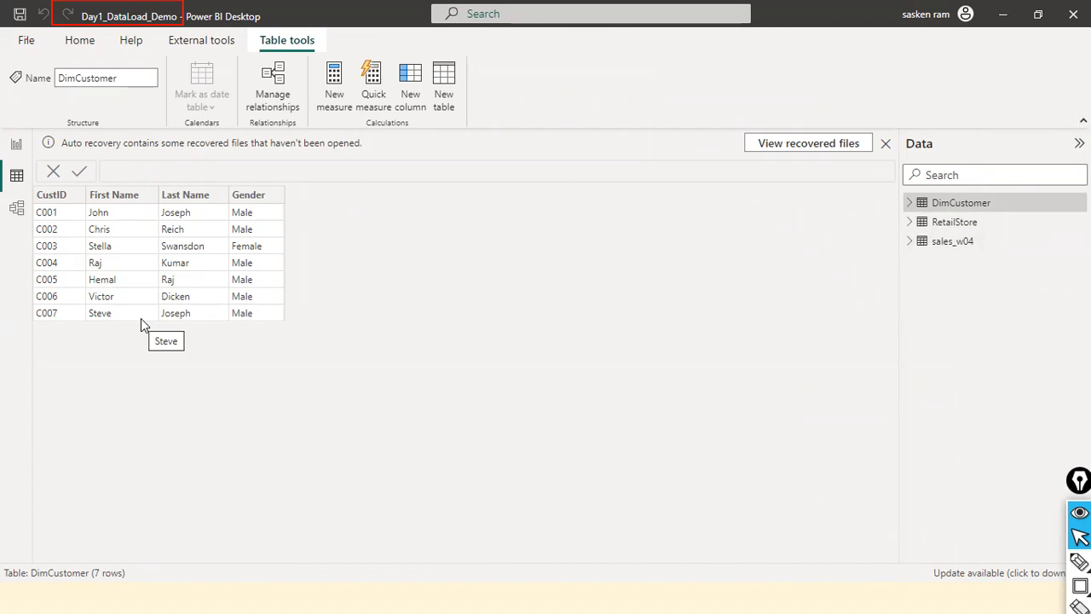
click(17, 207)
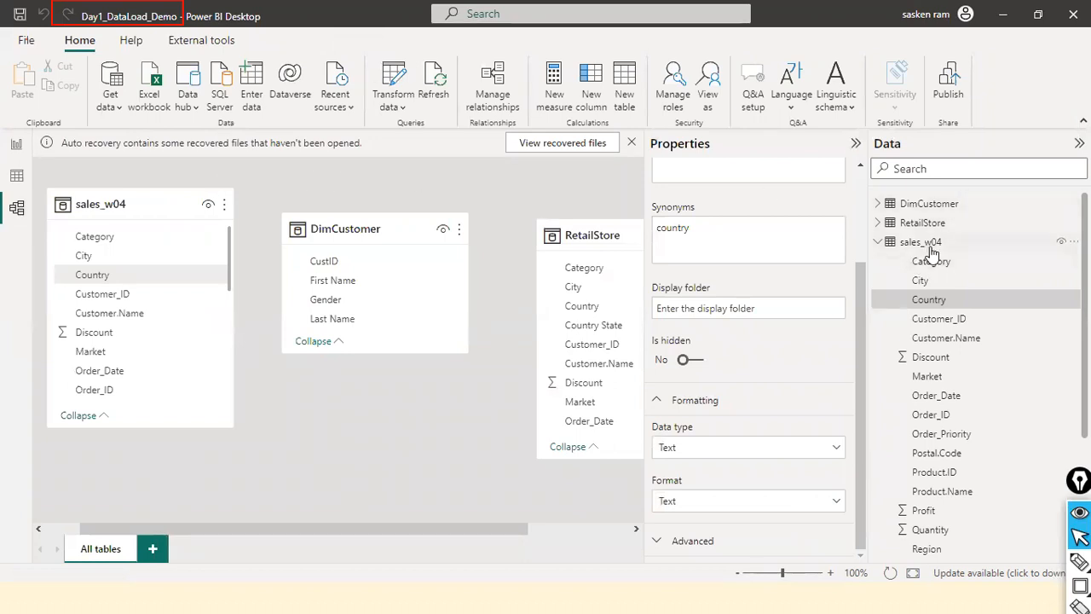
click(932, 261)
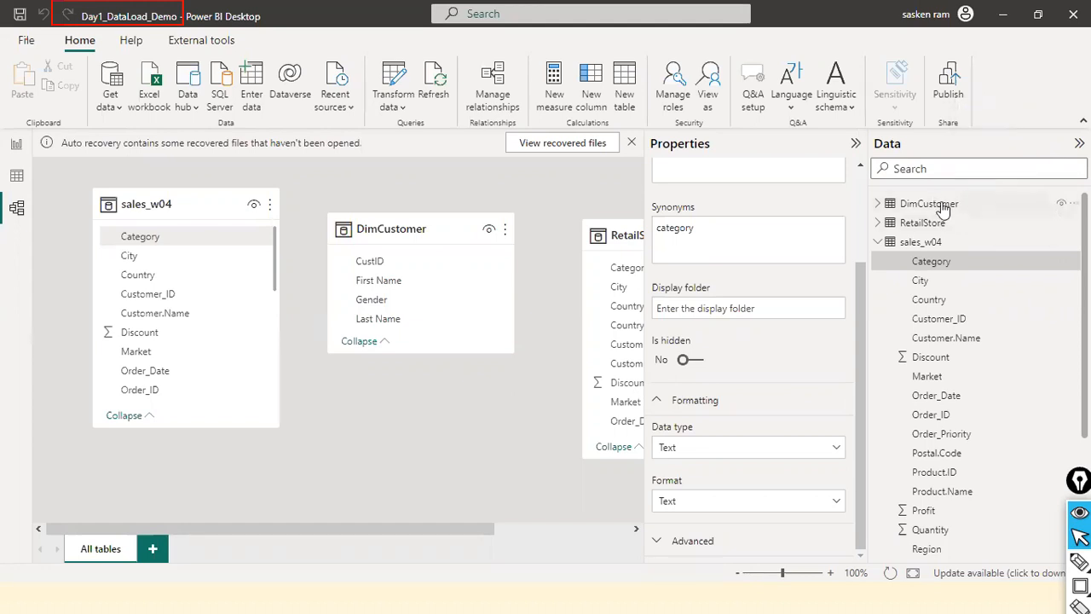
mouse_move(945, 210)
click(879, 244)
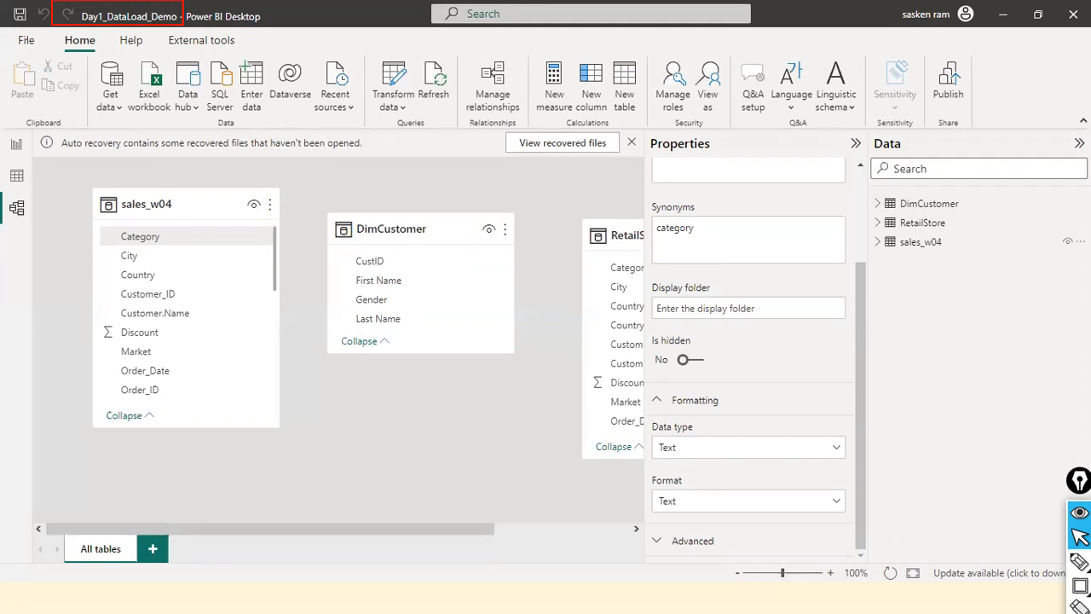
Step: Switch to the presentation slideshow and advance from the OneDrive title slide to the LIVE Connection slide
key(alt+Tab)
key(alt+Tab)
key(alt+Tab)
key(alt+Tab)
key(alt+Tab)
key(alt+Tab)
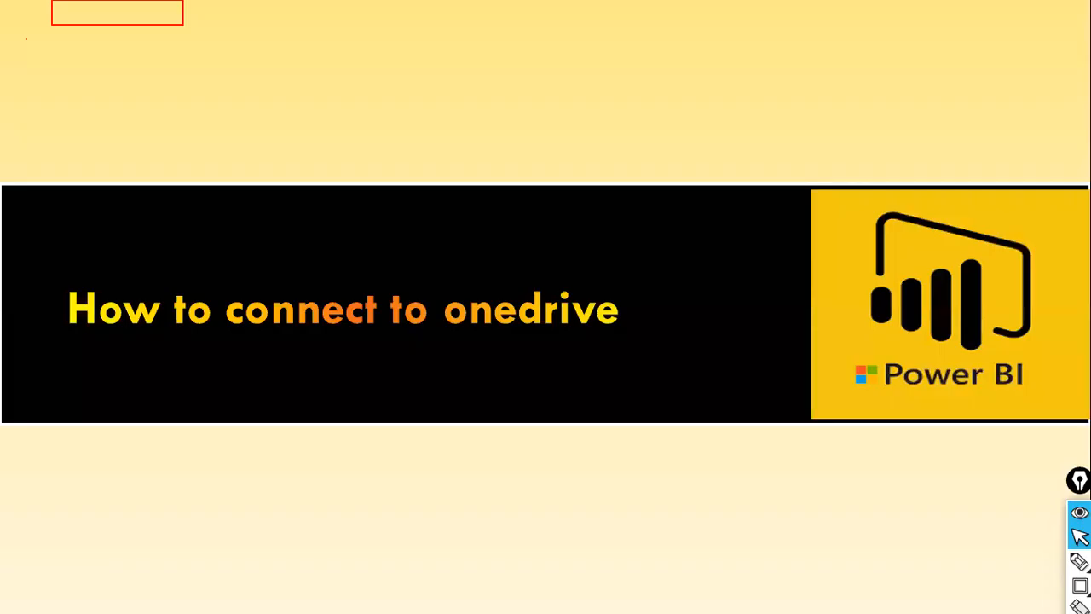
key(Right)
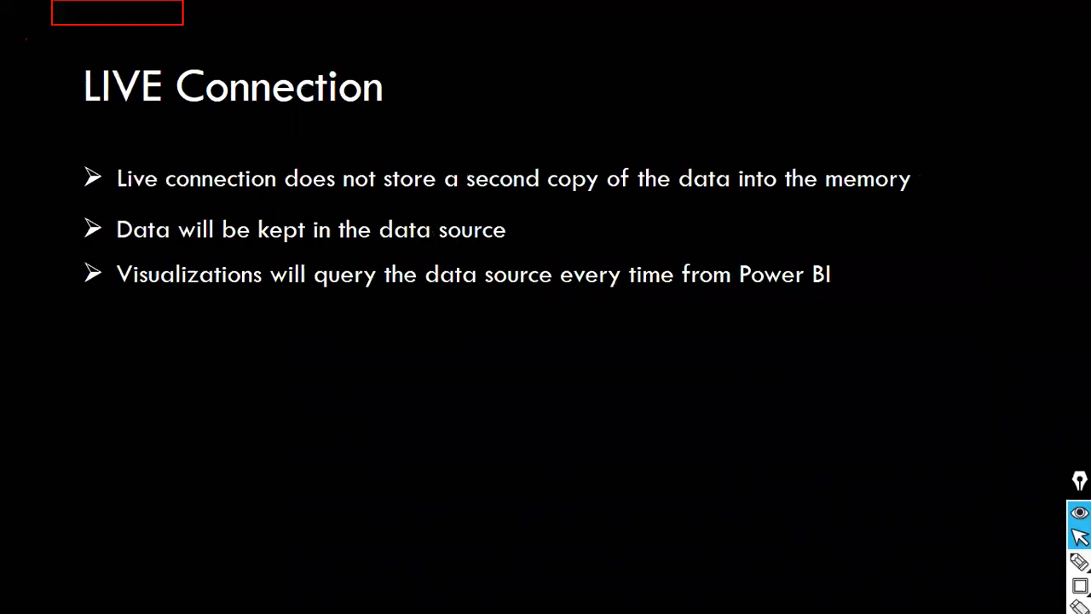